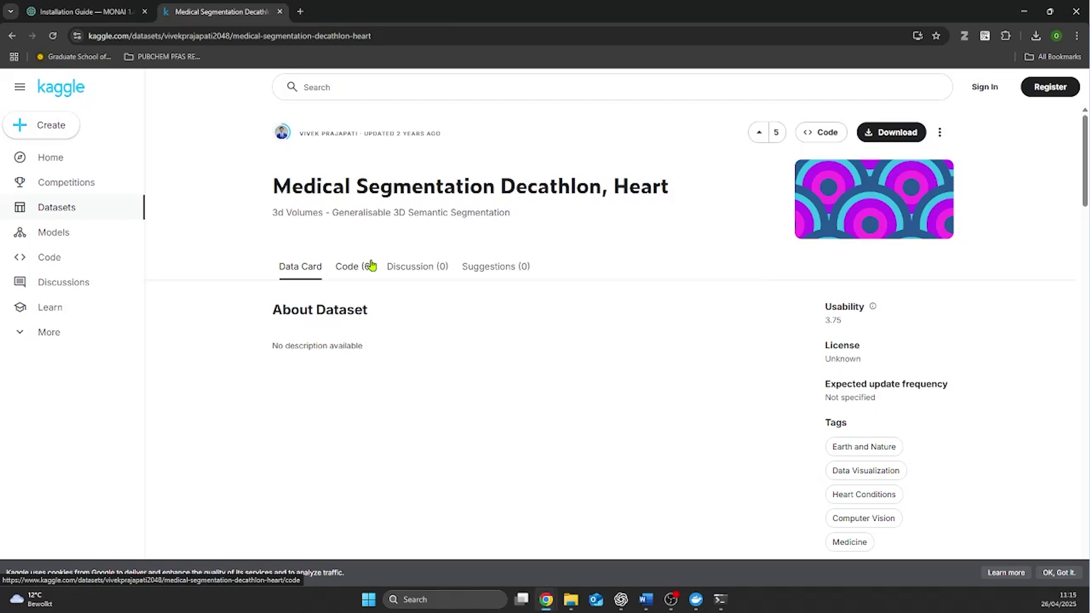
Check the Heart dataset's Kaggle download options, then minimize Chrome and tidy the Decathlon Heart folder
click(909, 137)
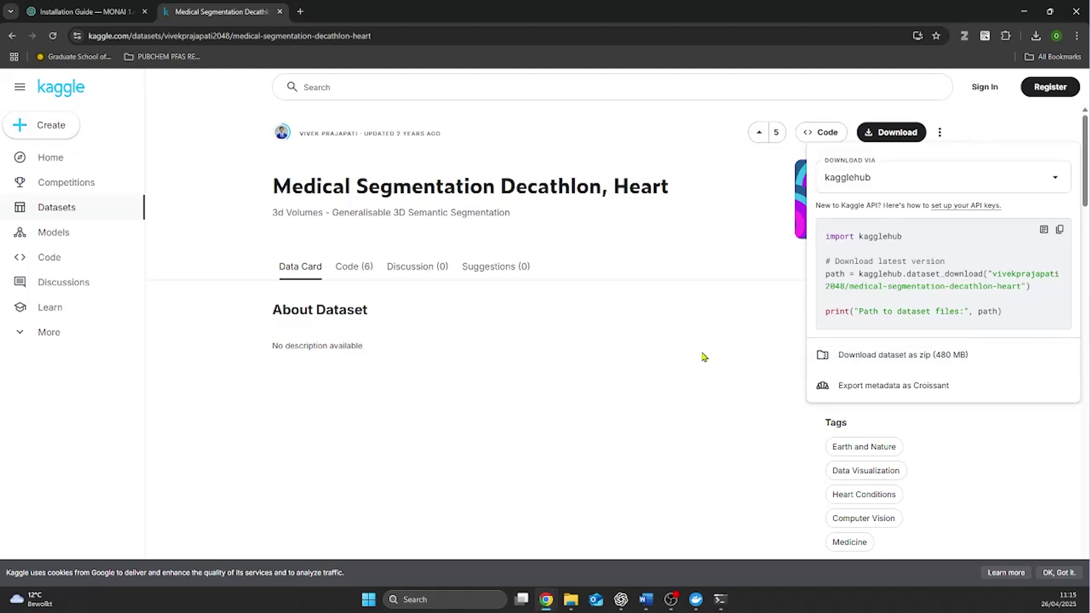
click(664, 357)
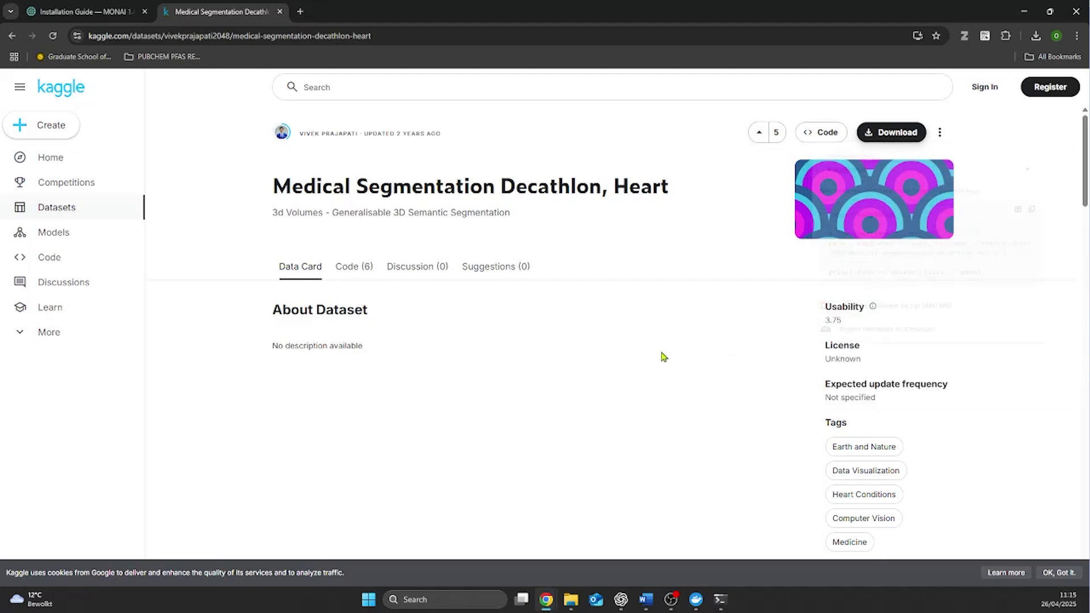
click(1023, 14)
drag(429, 371, 497, 301)
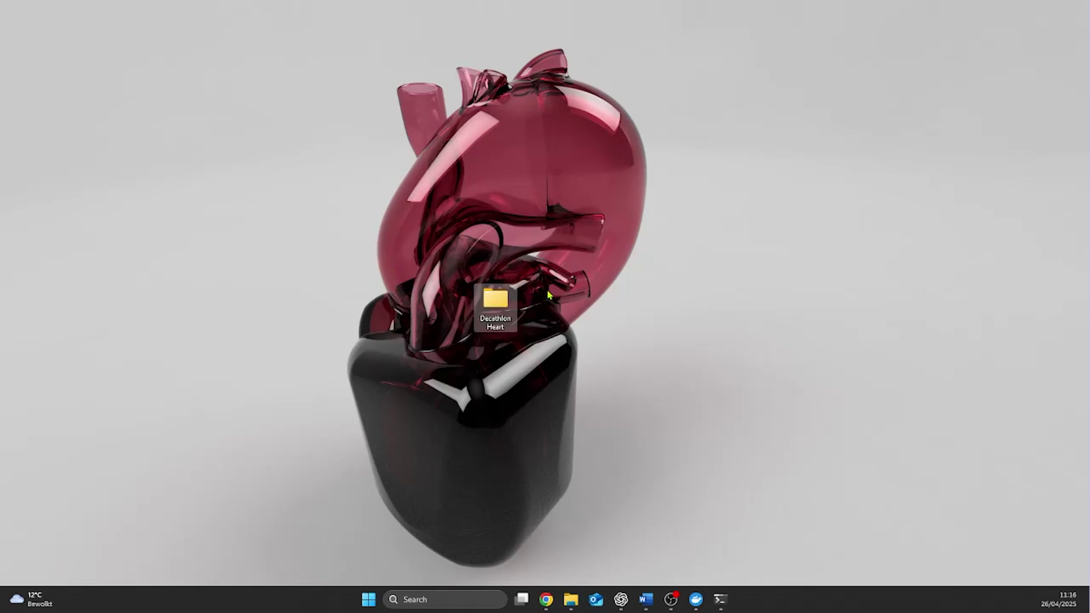
Open Decathlon Heart > Task02_Heart and look through labelsTr, imagesTr and imagesTs, returning after each
double_click(481, 311)
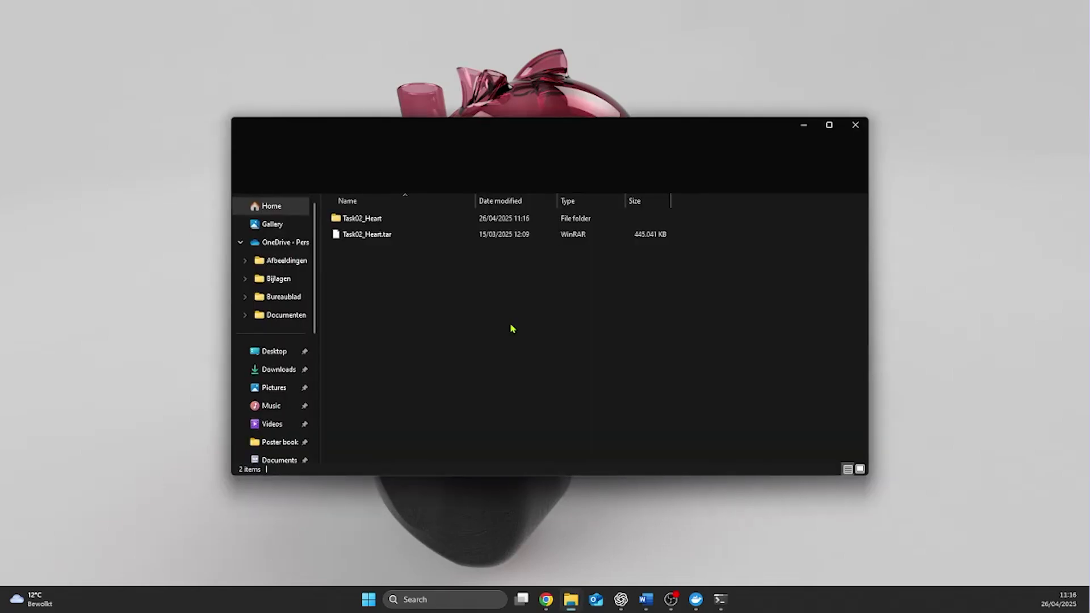
double_click(428, 222)
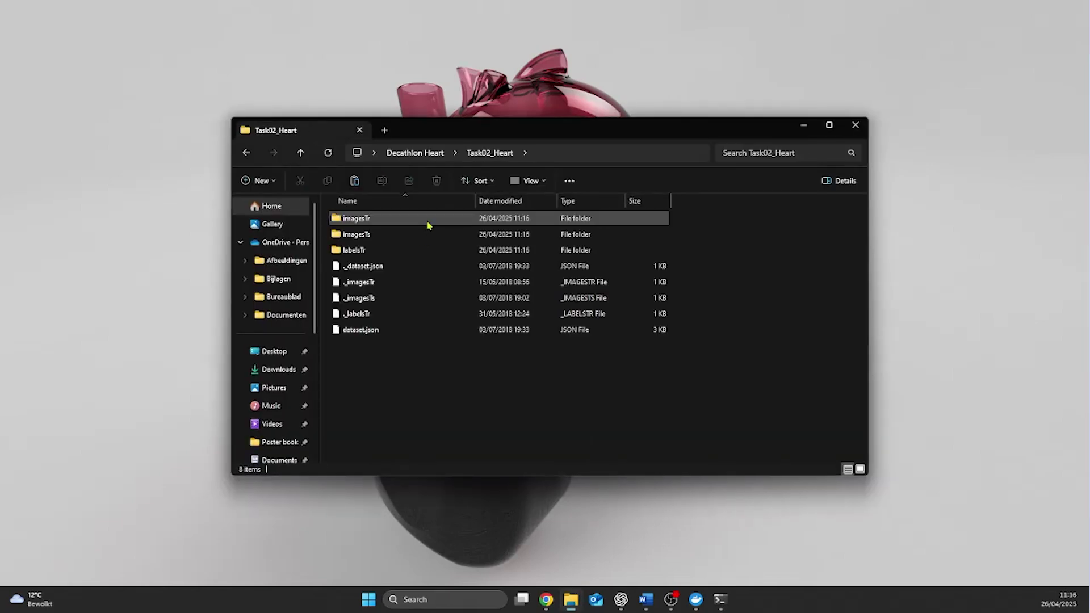
double_click(410, 249)
click(254, 152)
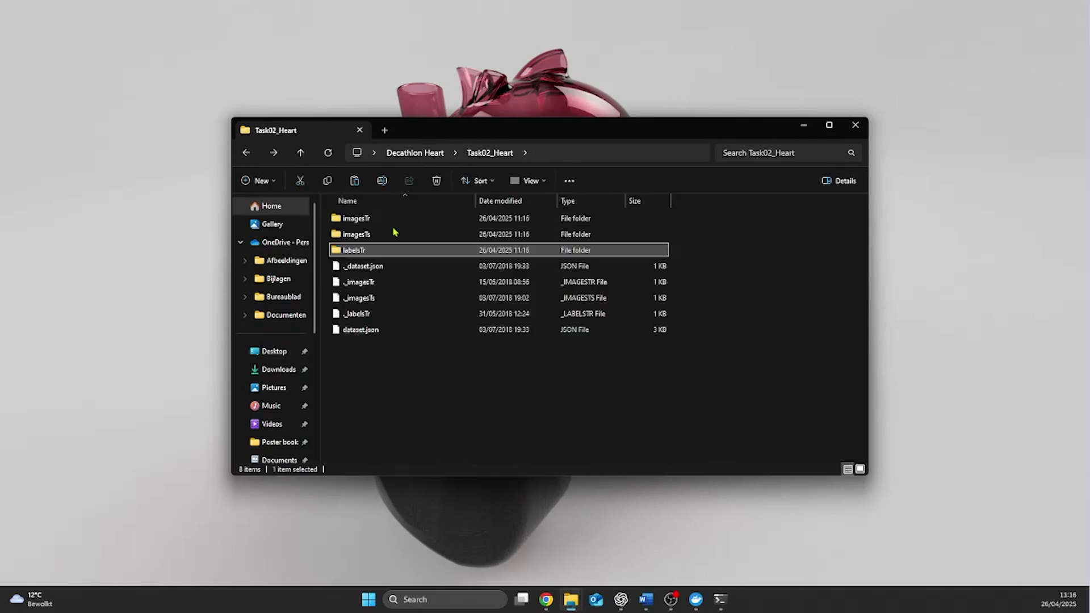
double_click(395, 219)
click(249, 153)
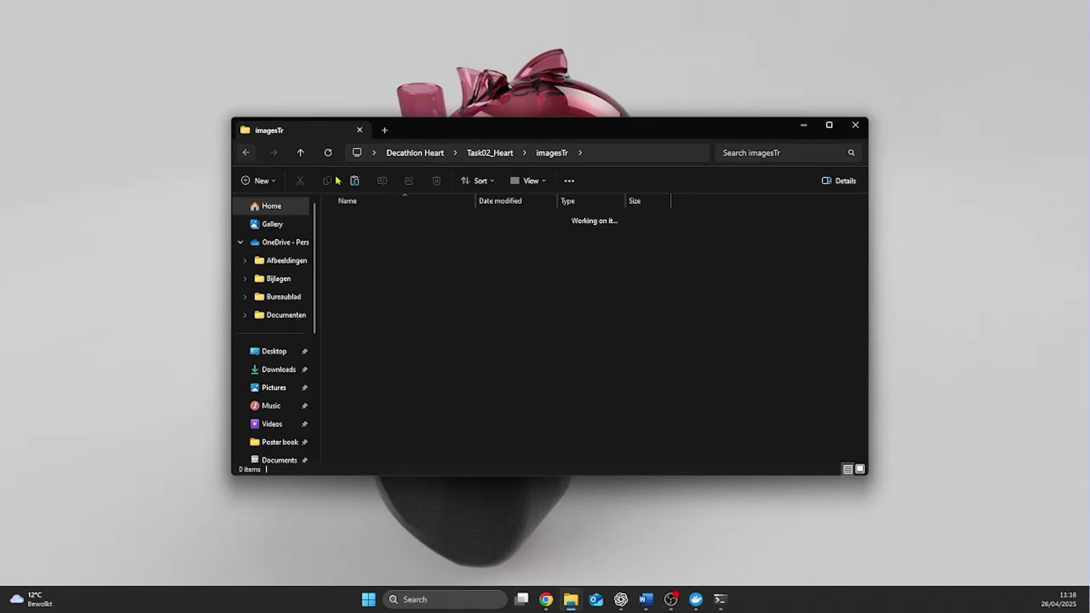
double_click(401, 246)
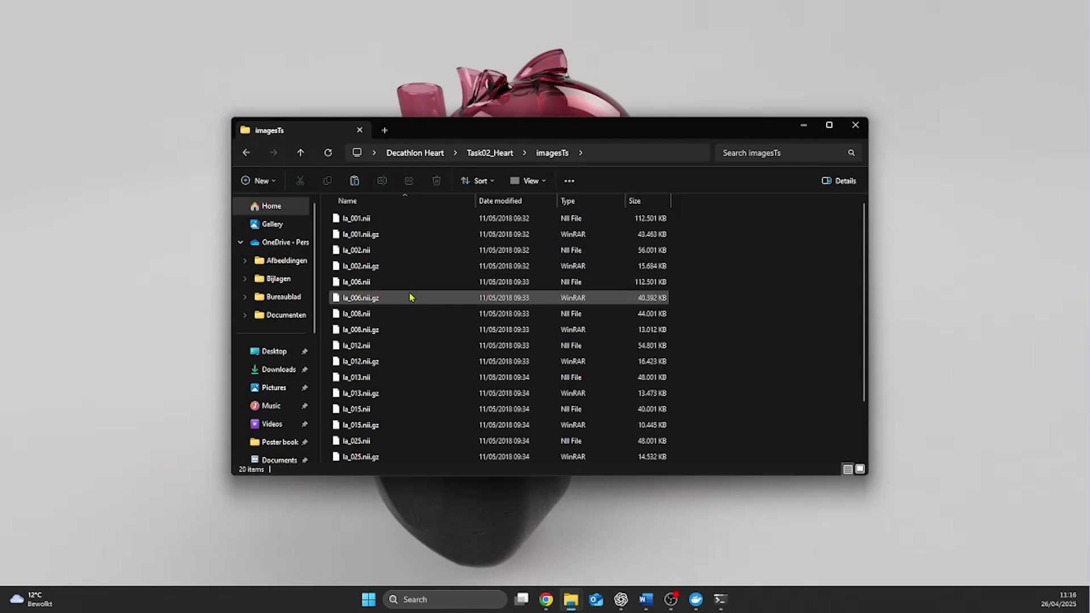
click(245, 153)
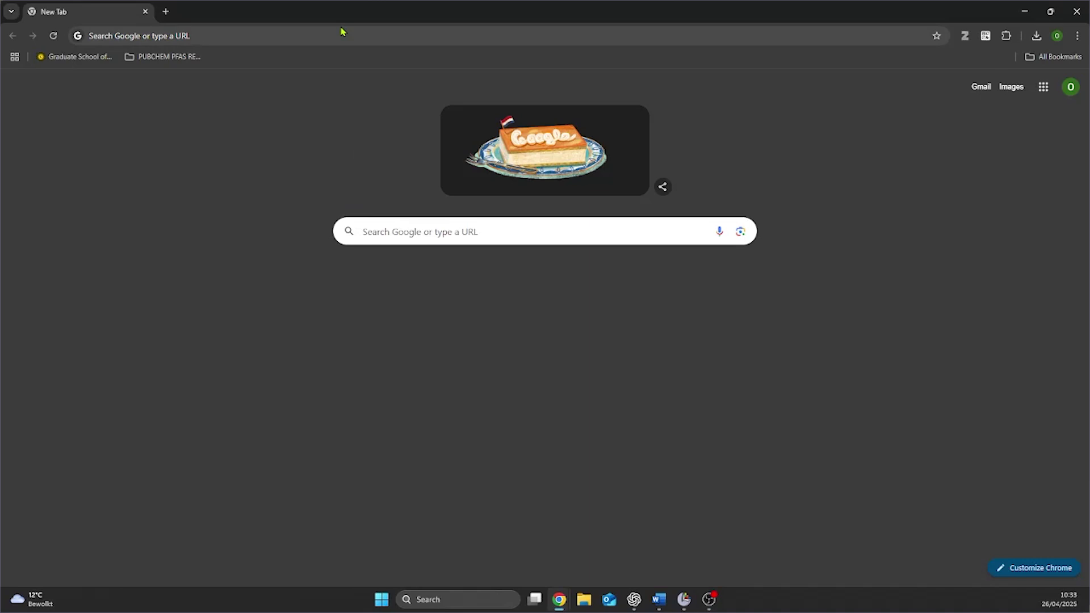
Go to slicer.org in Chrome
click(342, 34)
text(slicer.)
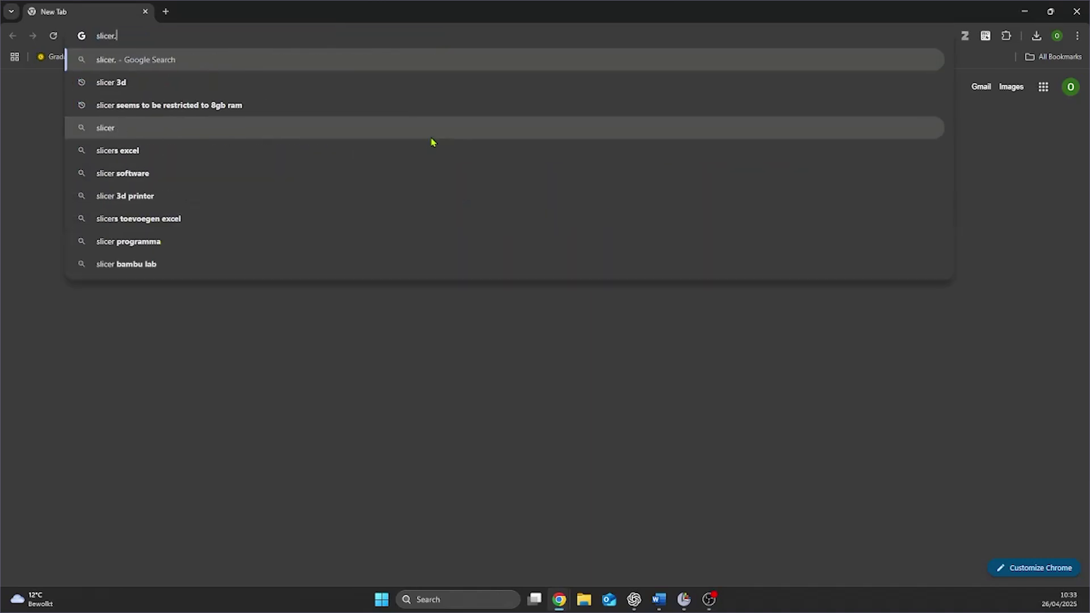
text(org)
key(Return)
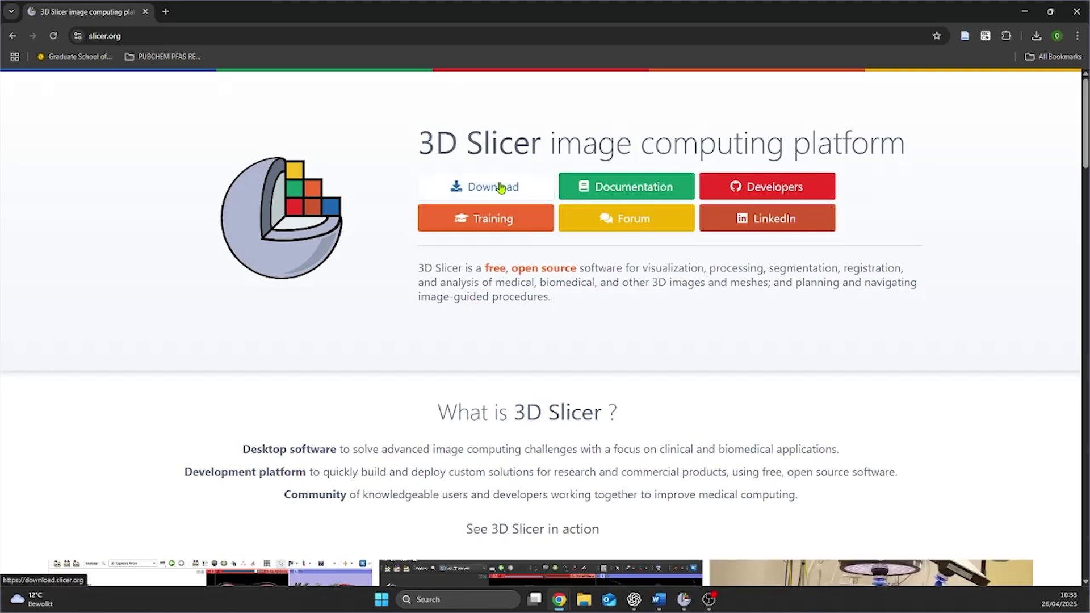
Download the Windows 5.8.1 stable release of 3D Slicer and run the installer
click(481, 180)
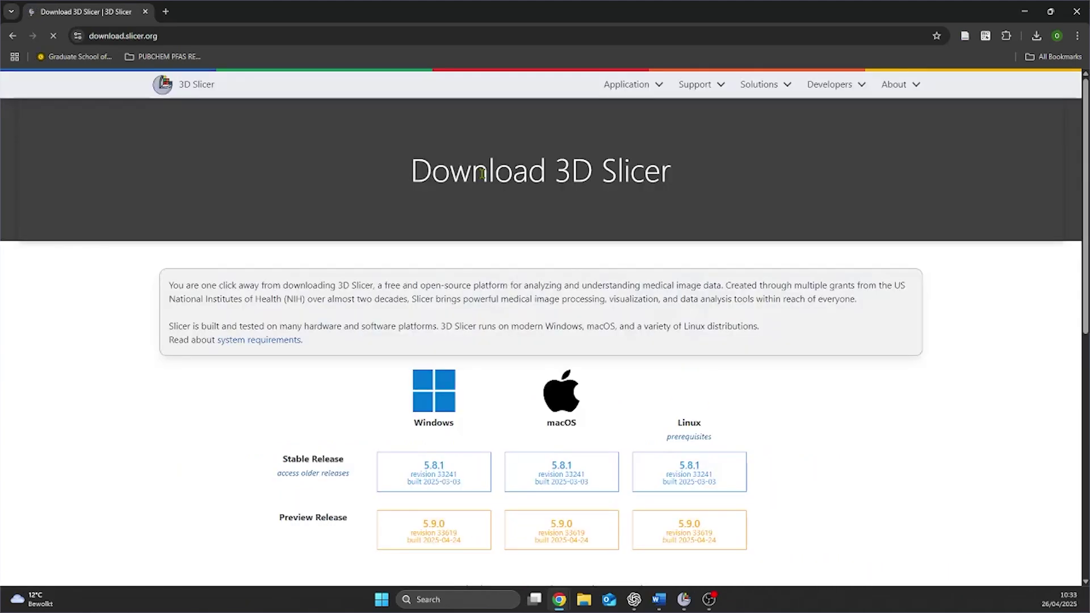
scroll(599, 324, down, 3)
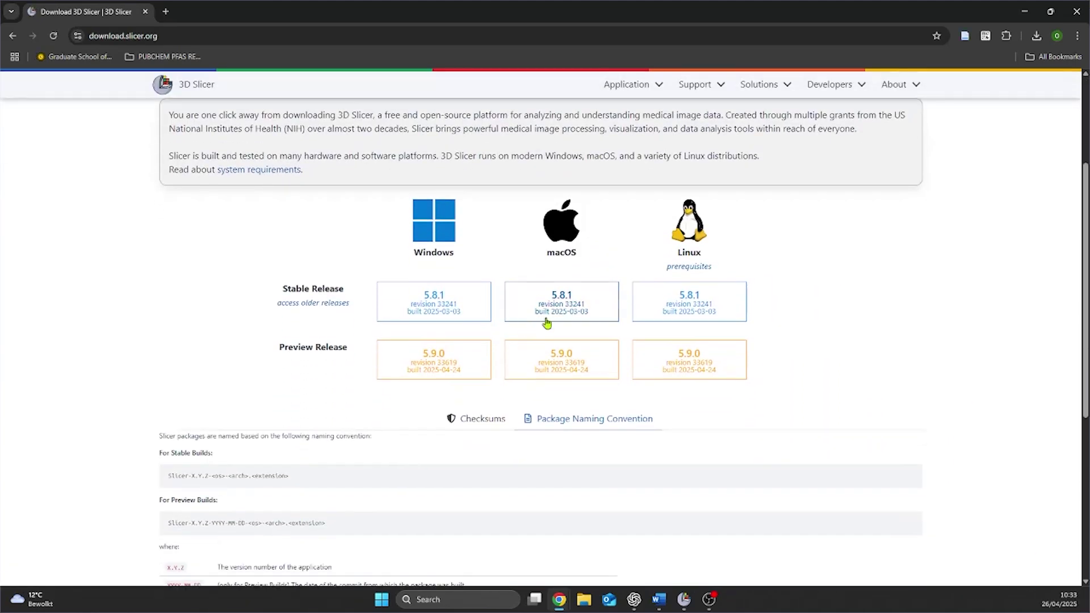
click(432, 307)
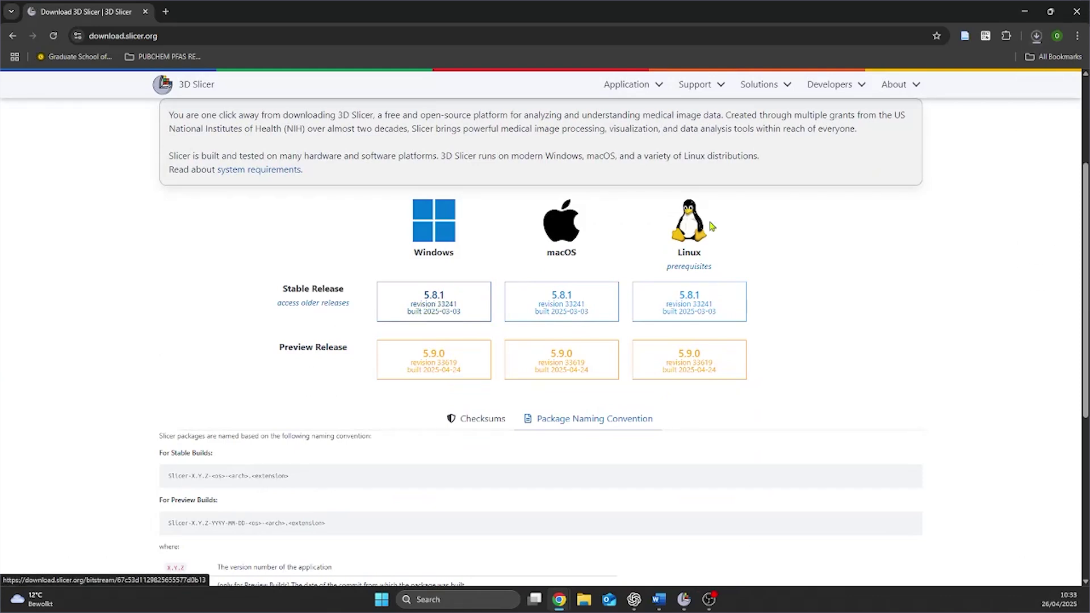
click(1037, 36)
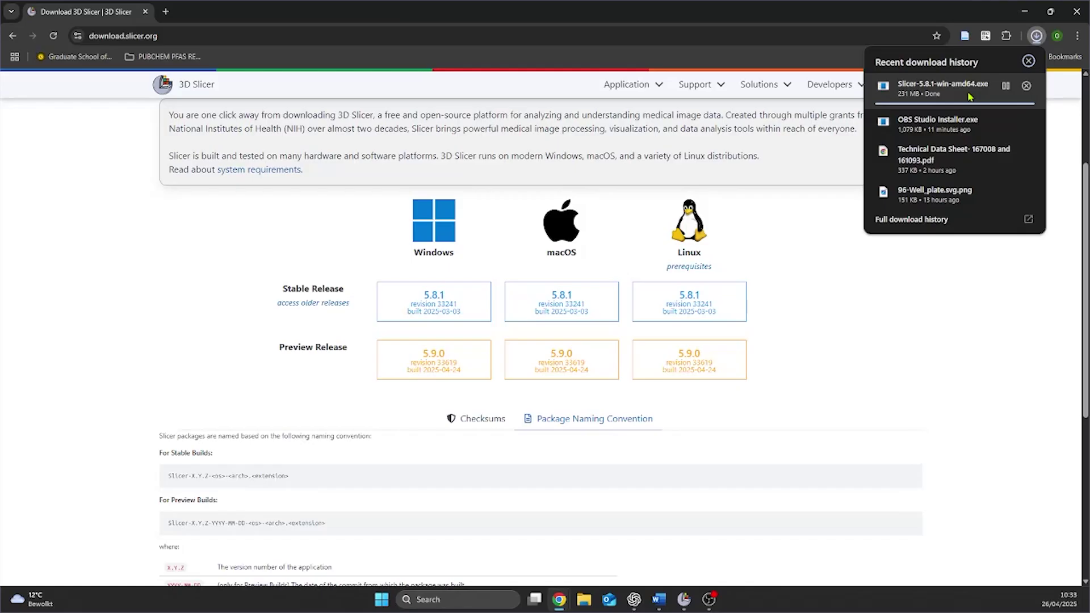
click(970, 96)
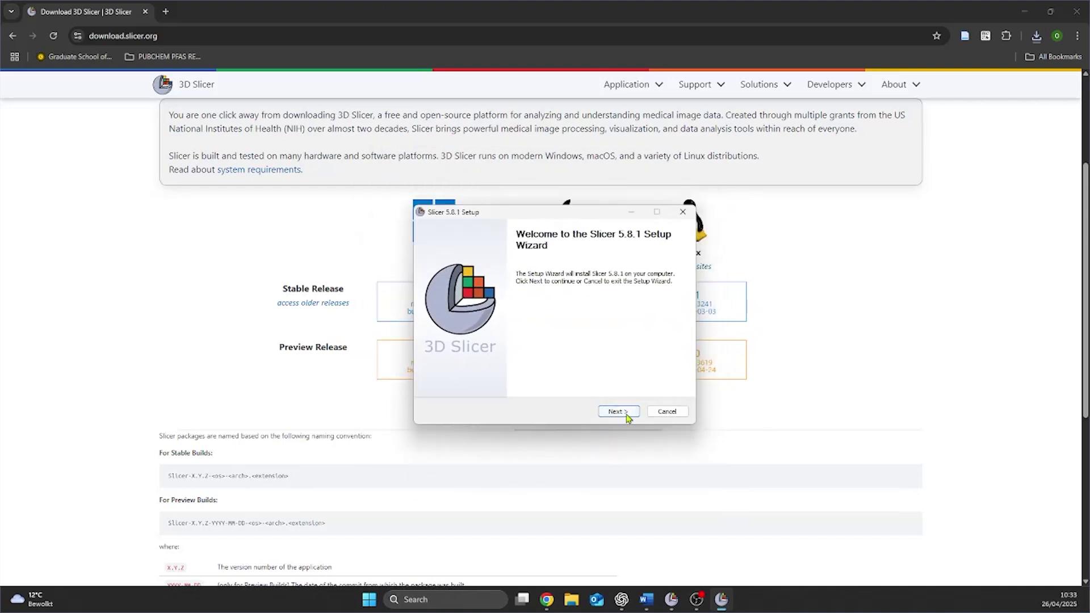
Install Slicer 5.8.1 with the license accepted and the default install location
click(627, 414)
click(618, 412)
click(618, 412)
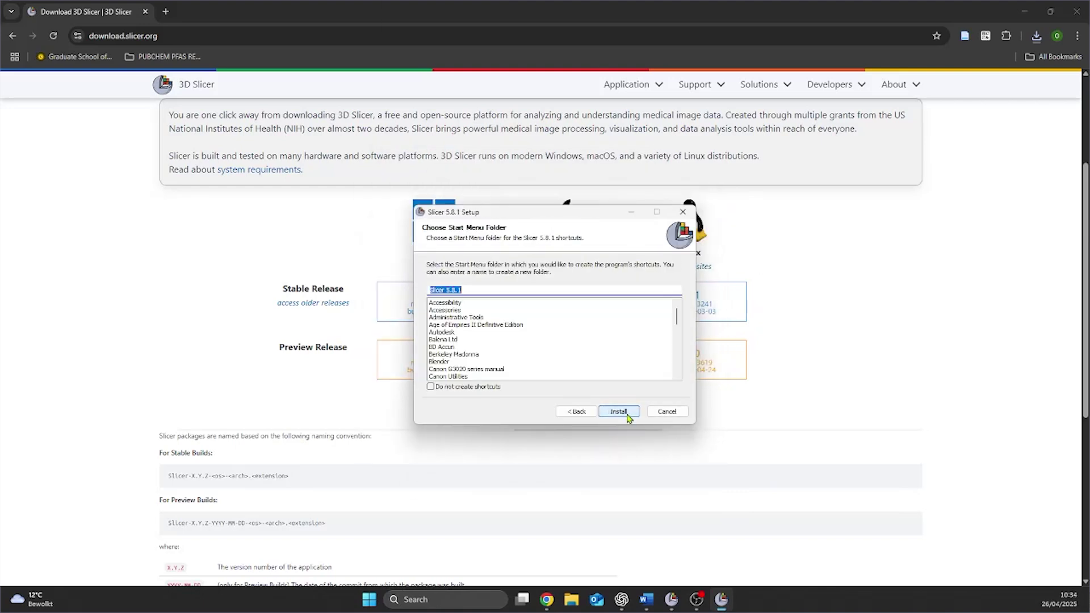
click(627, 415)
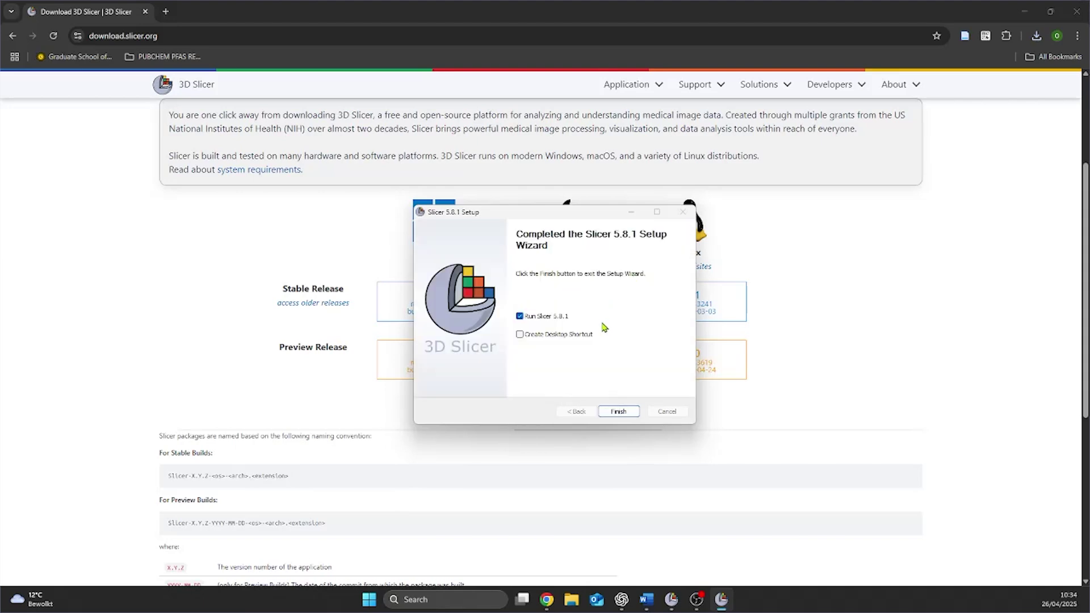
click(618, 411)
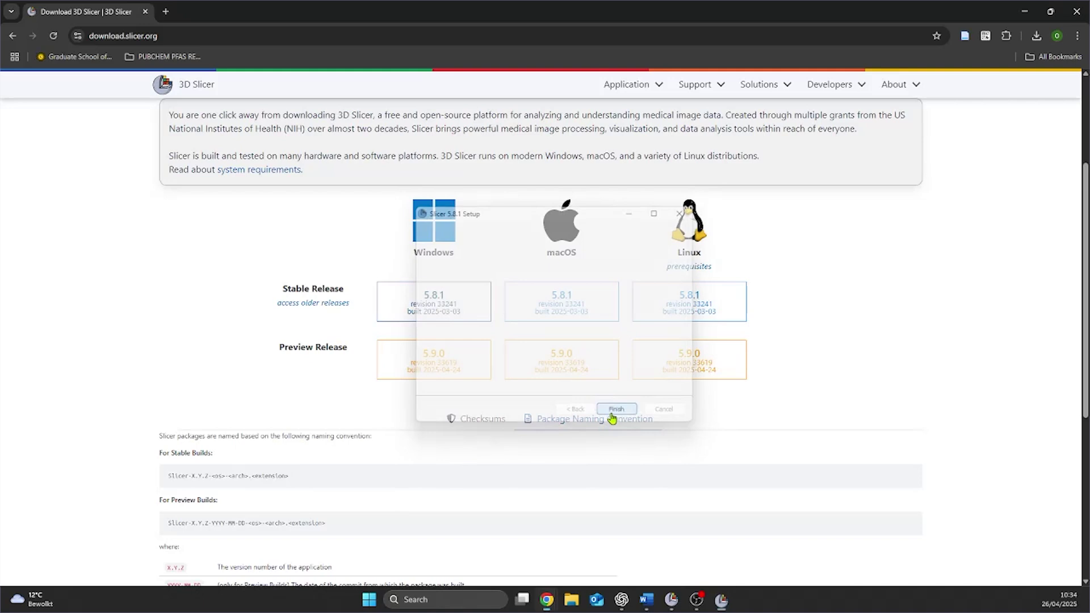
Launch Slicer 5.8.1 from Windows search and maximize its window
click(502, 608)
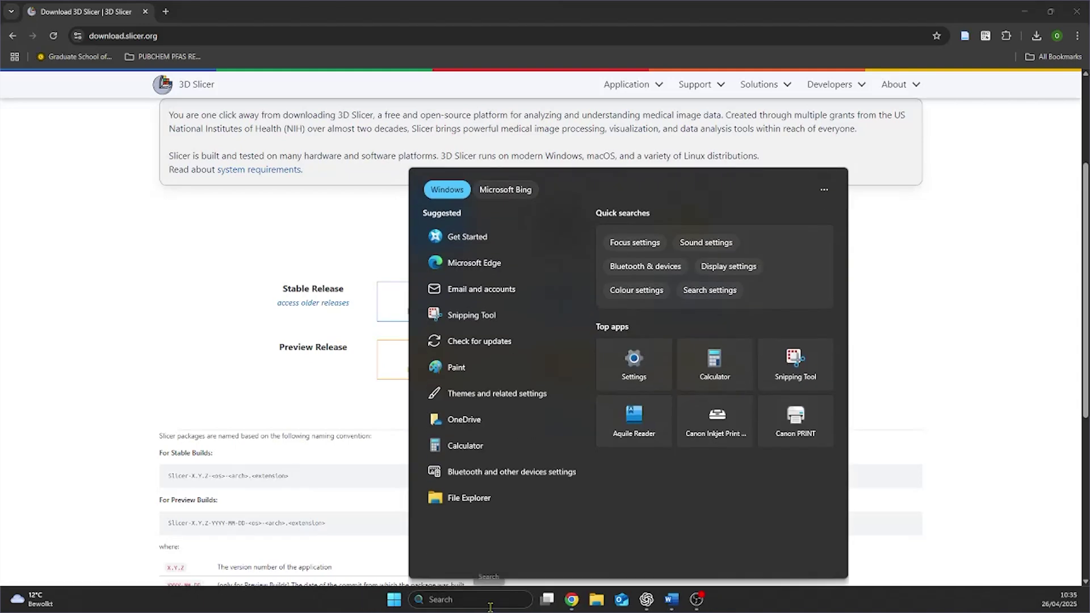
text(slicer)
key(Down)
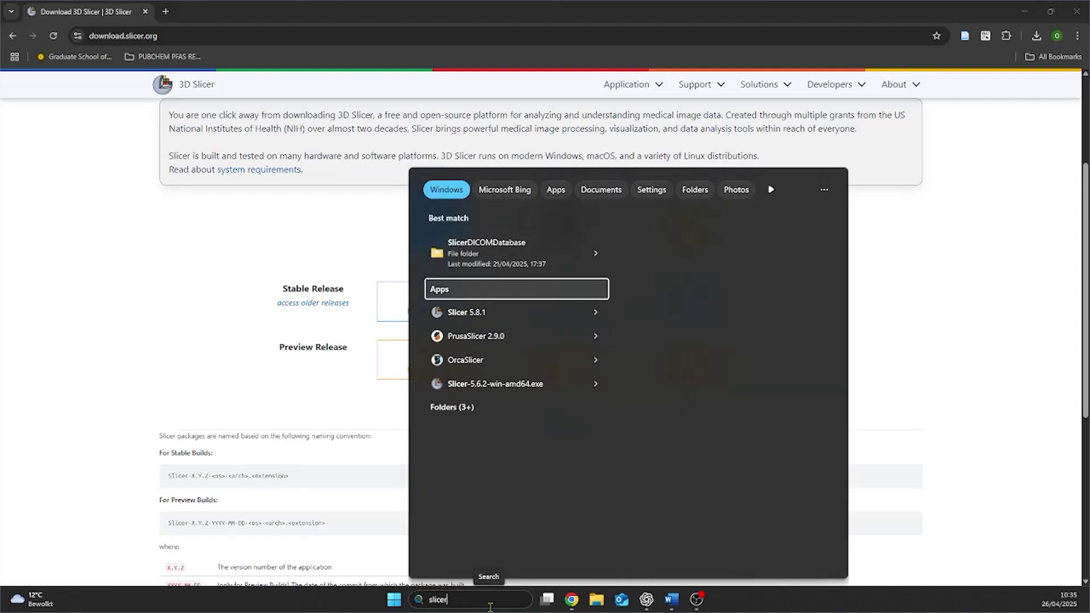
key(Return)
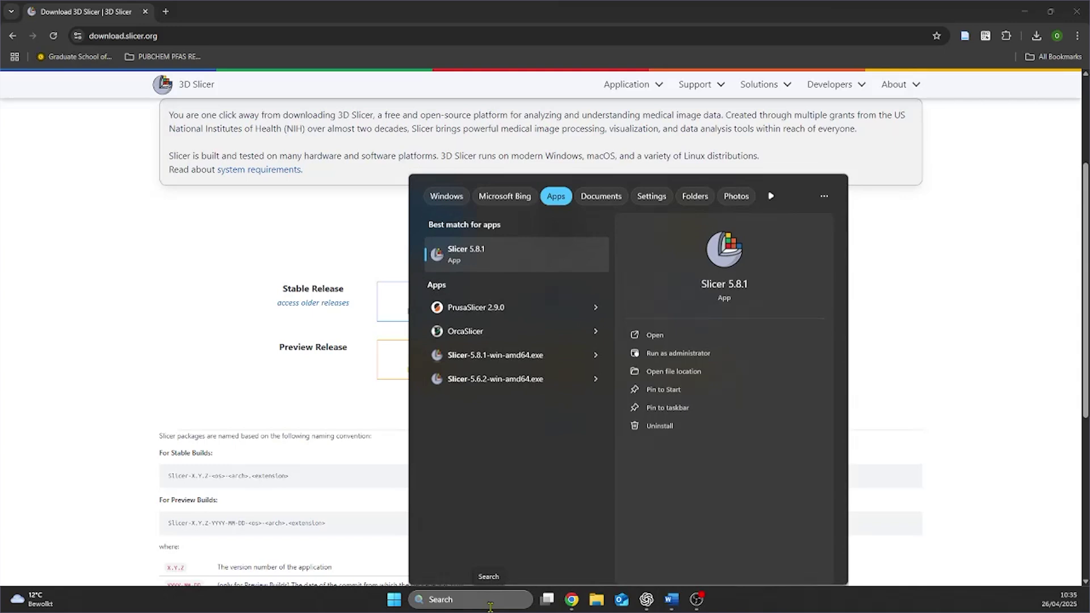
key(Return)
double_click(597, 168)
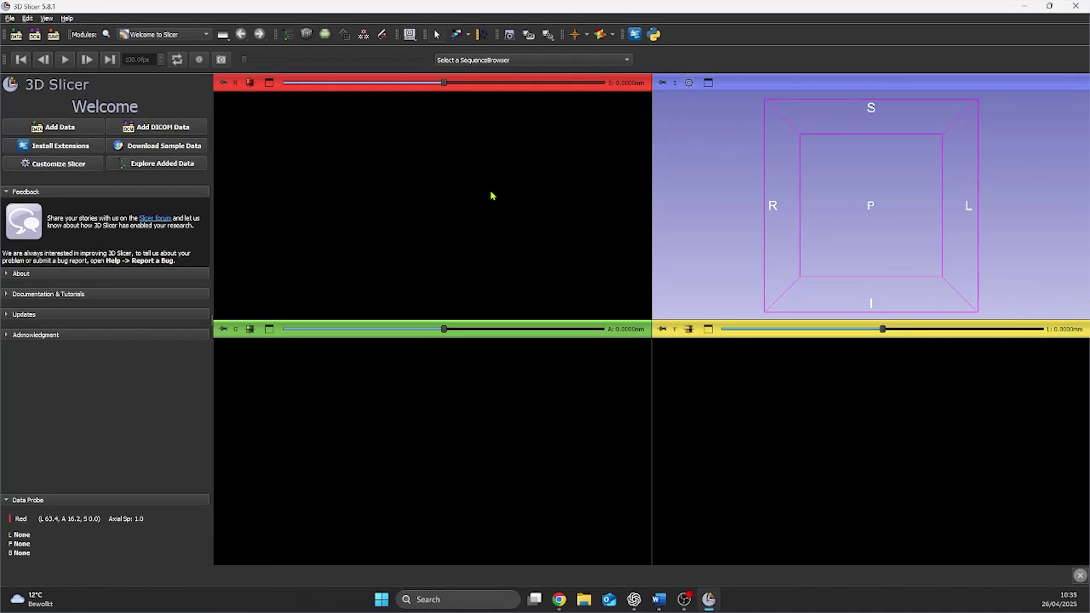
In the Extensions Manager, search for Monai and install MONAIAuto3DSeg and MONAILabel
click(10, 18)
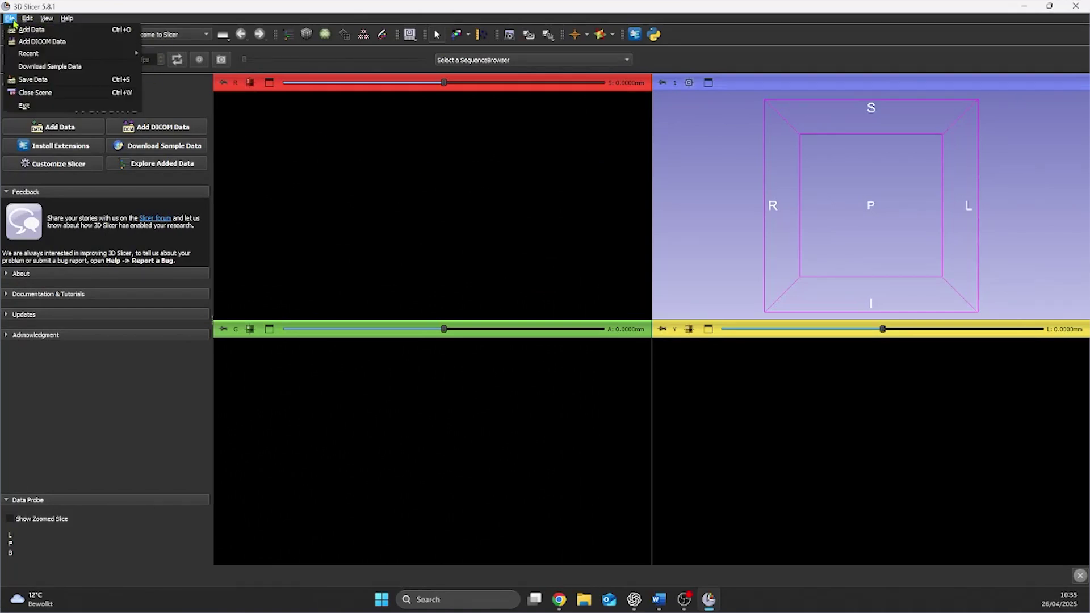
mouse_move(58, 26)
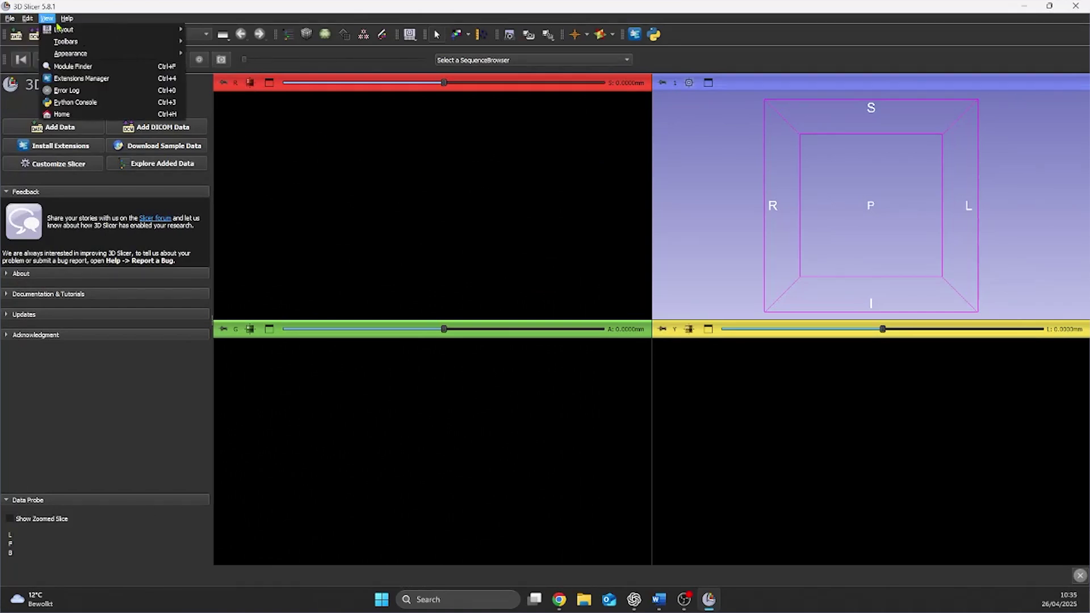
click(73, 81)
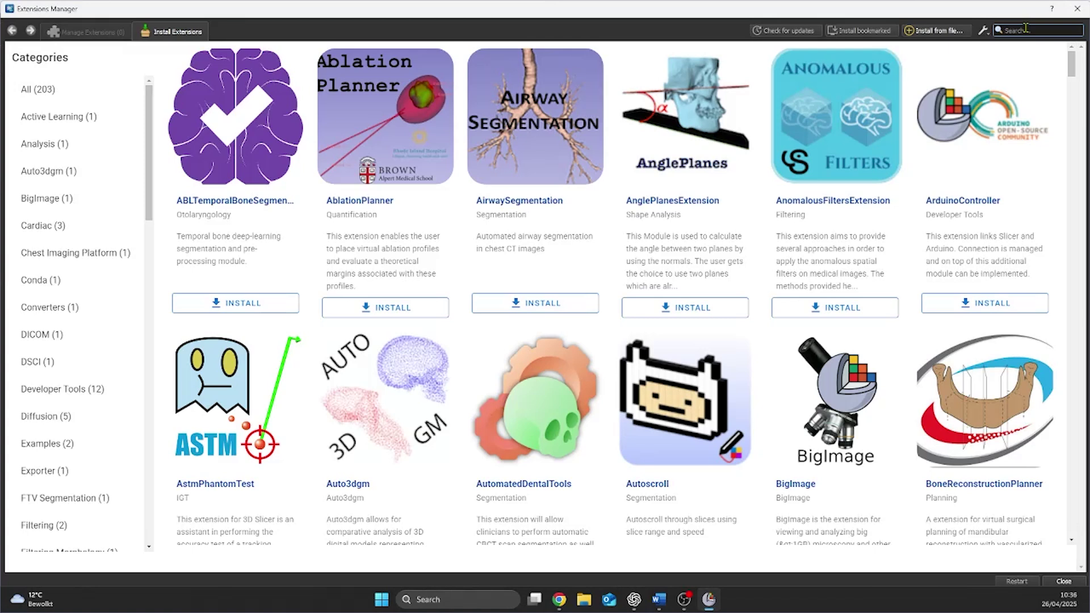
text(autos)
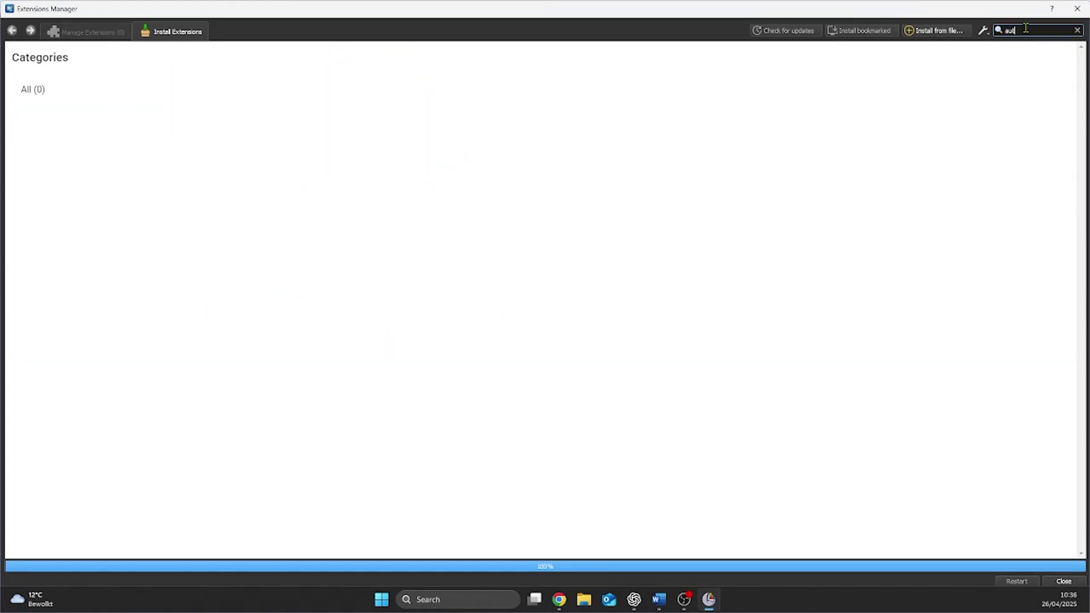
key(BackSpace)
key(BackSpace)
key(BackSpace)
text(Monai)
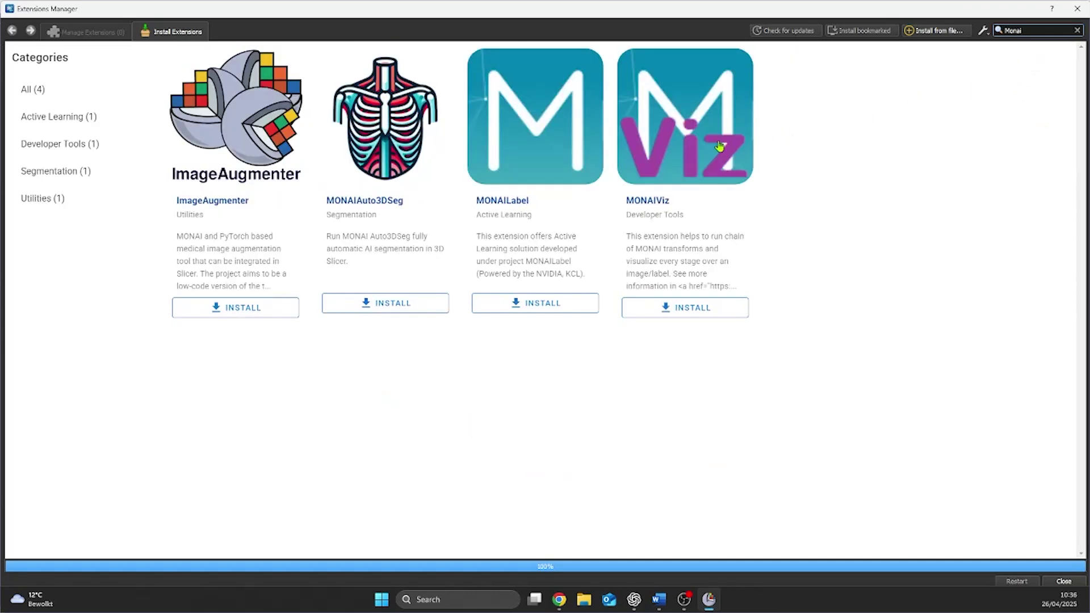
click(402, 311)
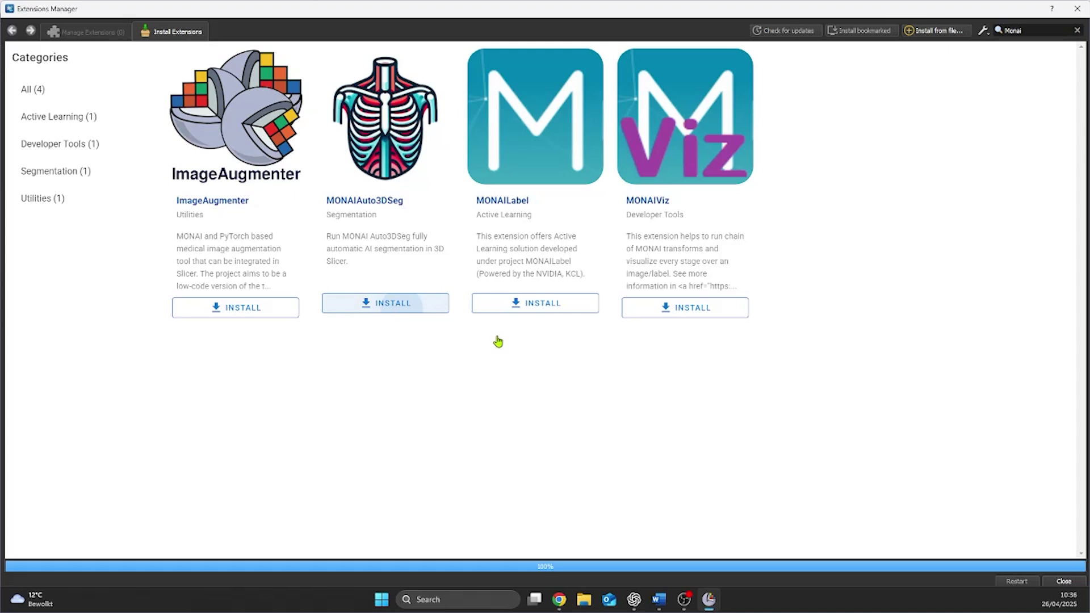
click(528, 309)
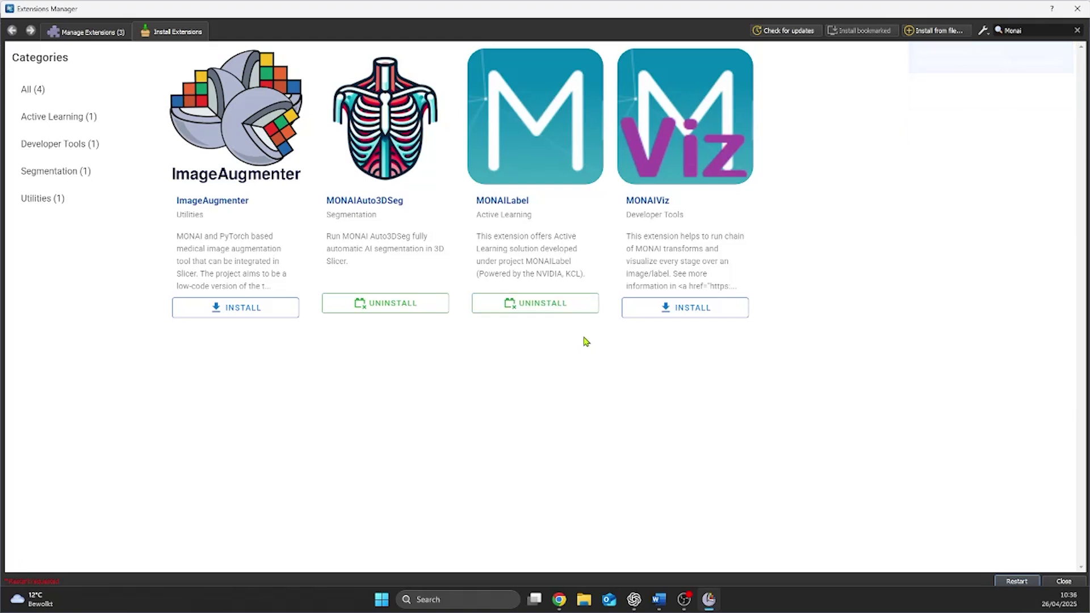
Clear the search, review the installed extensions, and close the Extensions Manager
click(1079, 31)
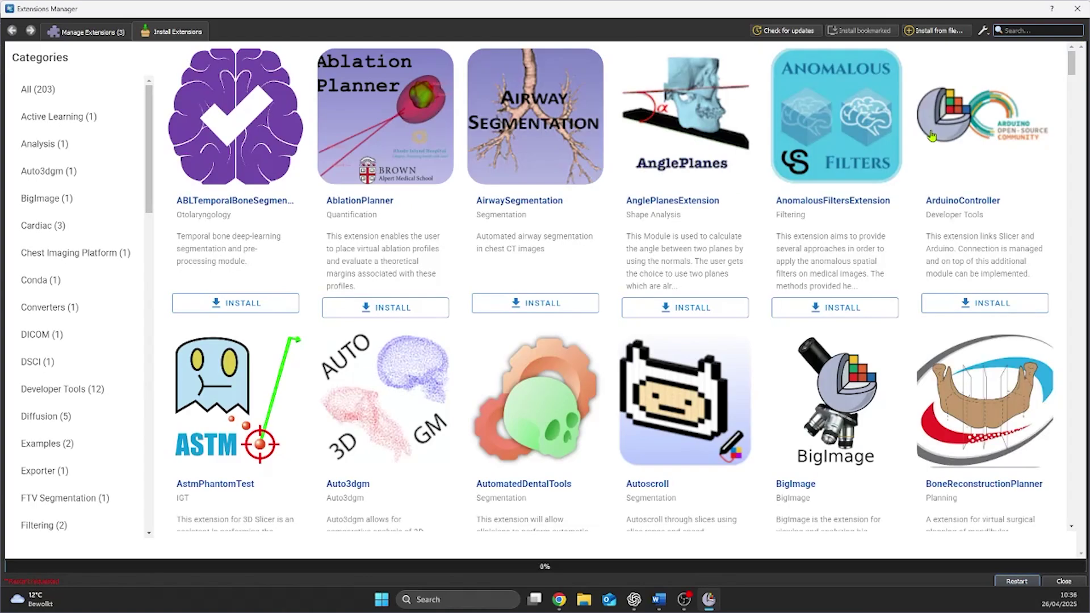
click(88, 32)
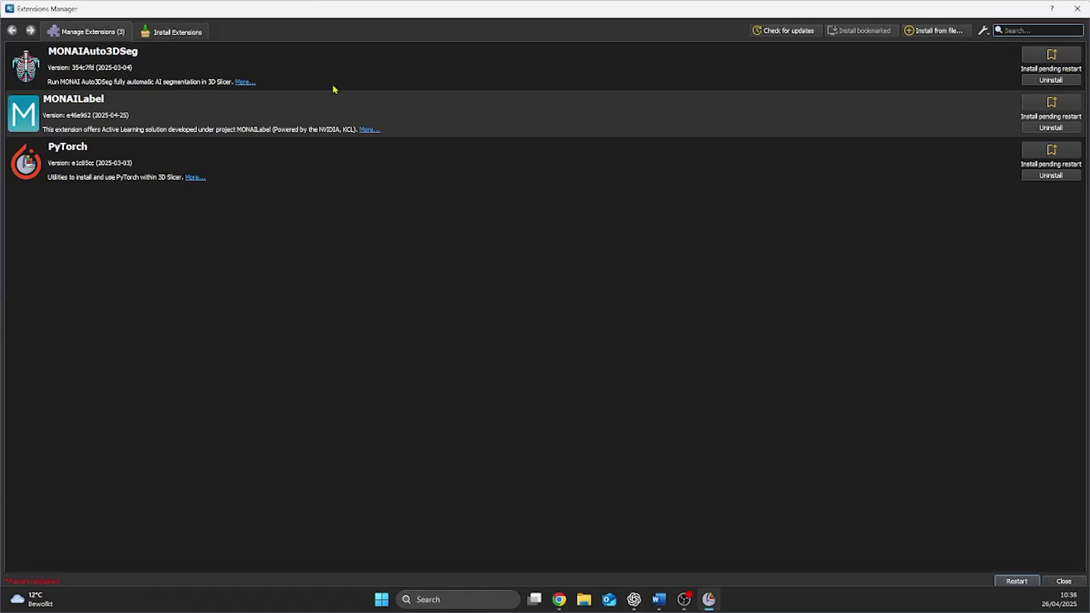
click(1046, 62)
click(1050, 63)
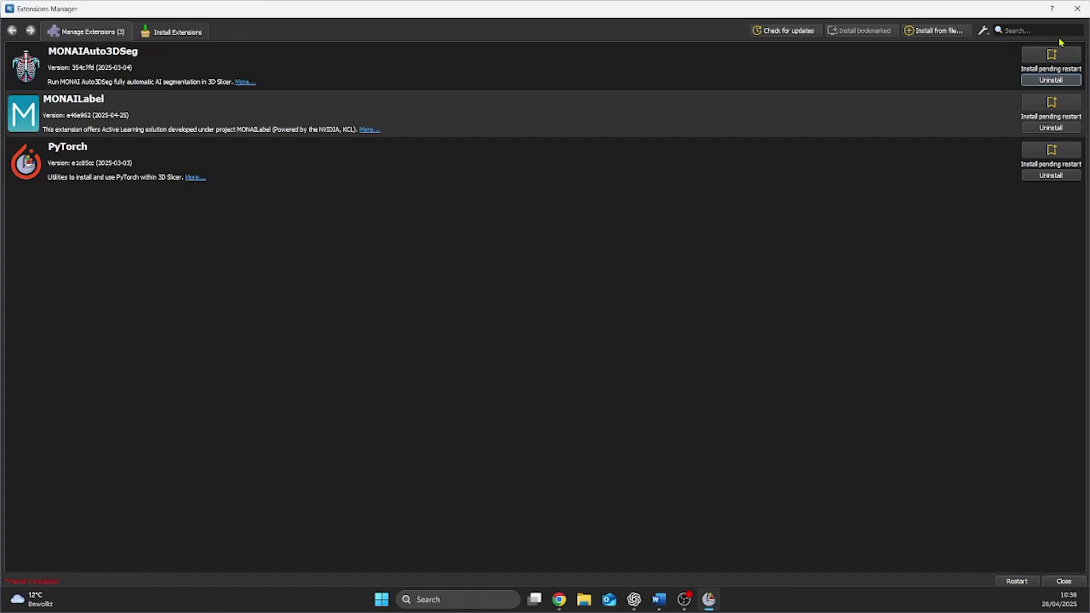
click(1077, 9)
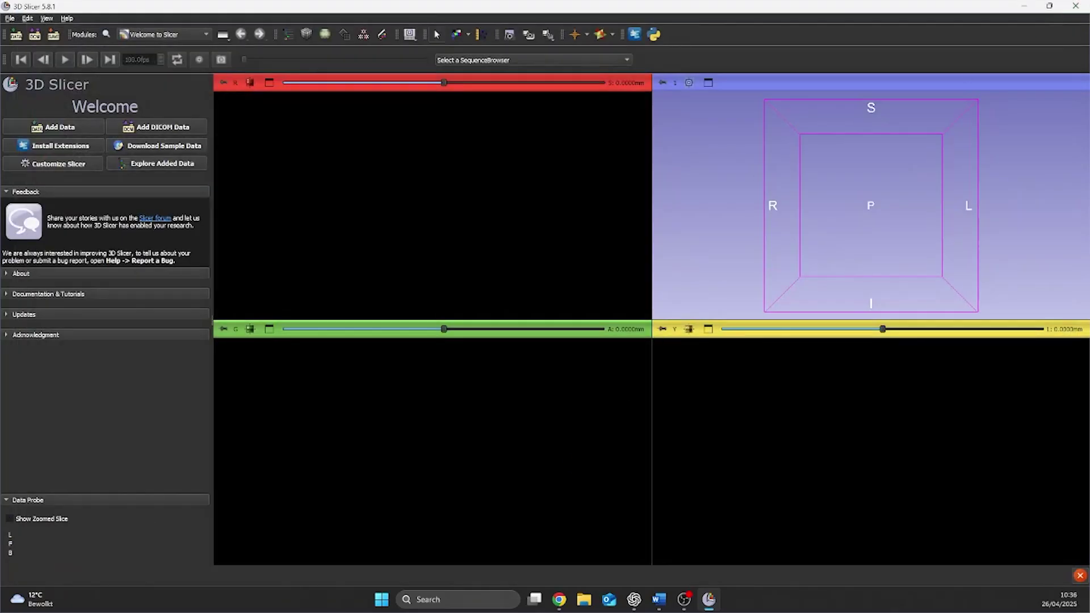
Exit 3D Slicer with OK, then relaunch Slicer 5.8.1 from Windows search
click(1076, 6)
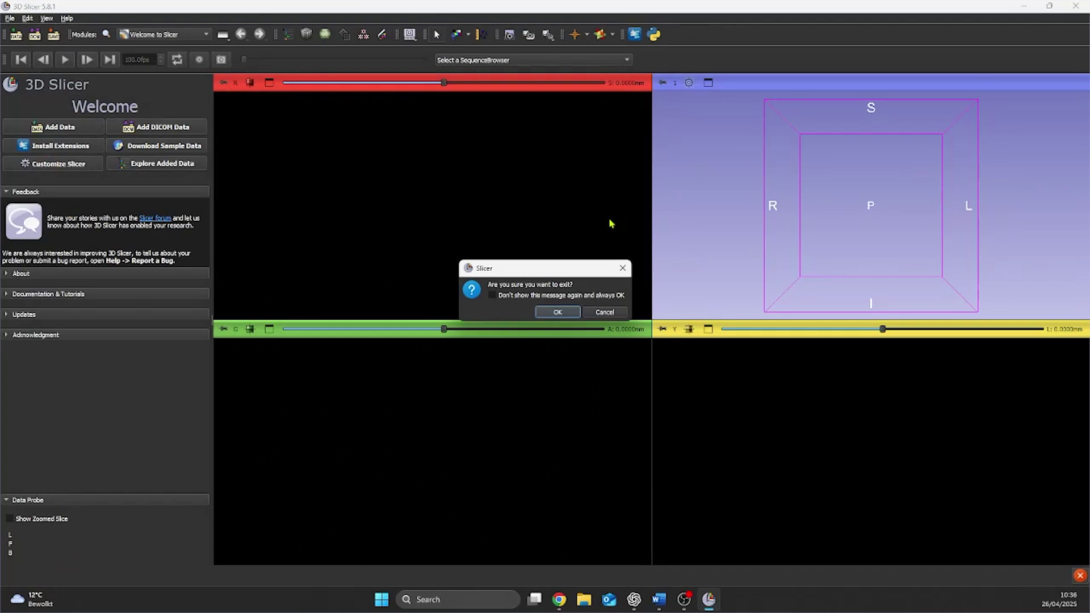
click(558, 312)
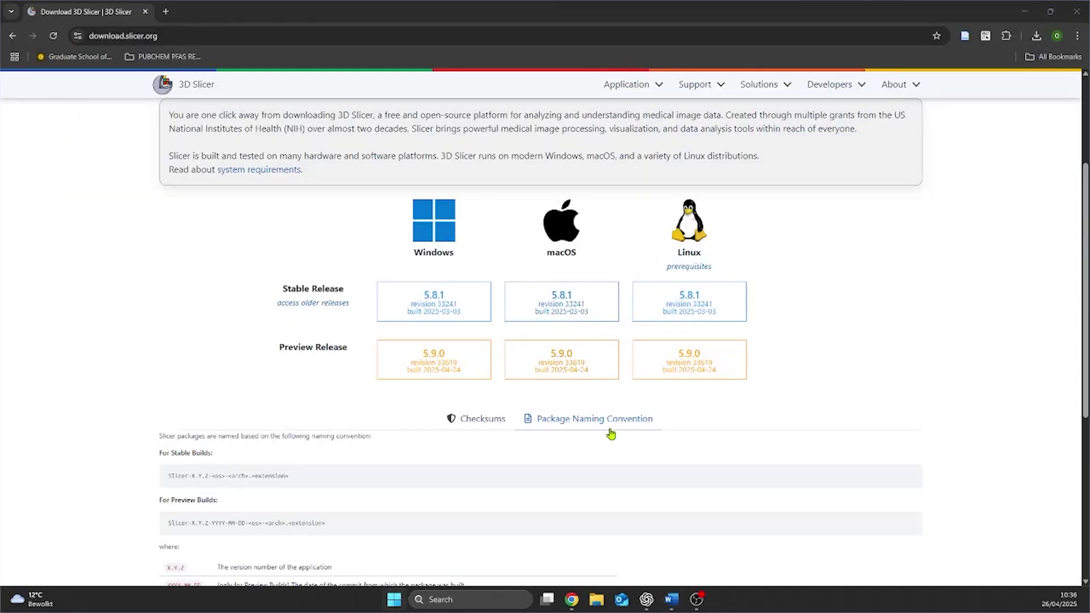
click(491, 597)
text(slicer)
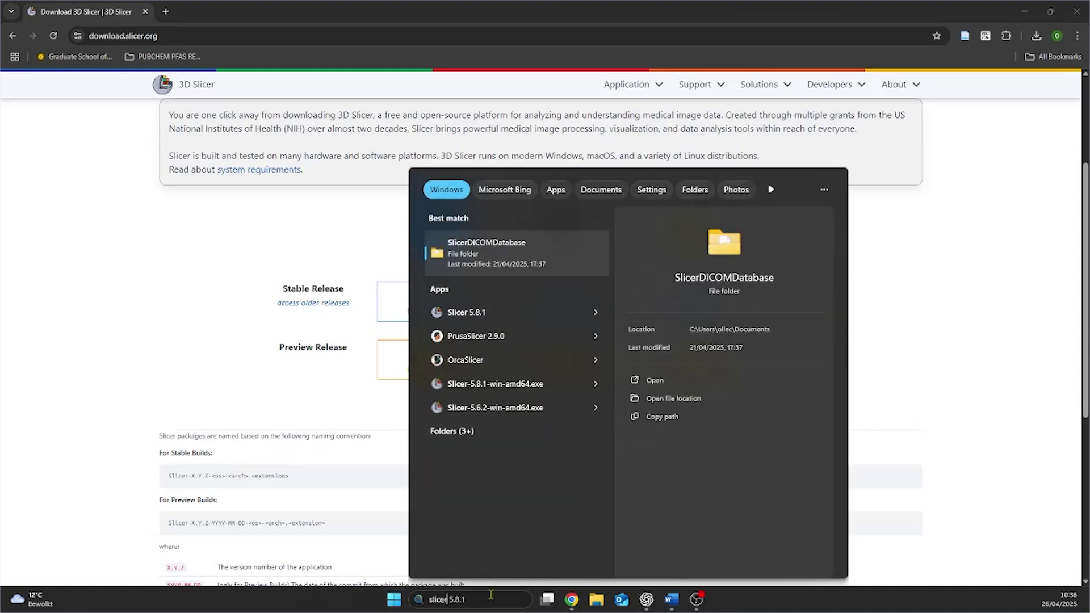
key(Down)
key(Down)
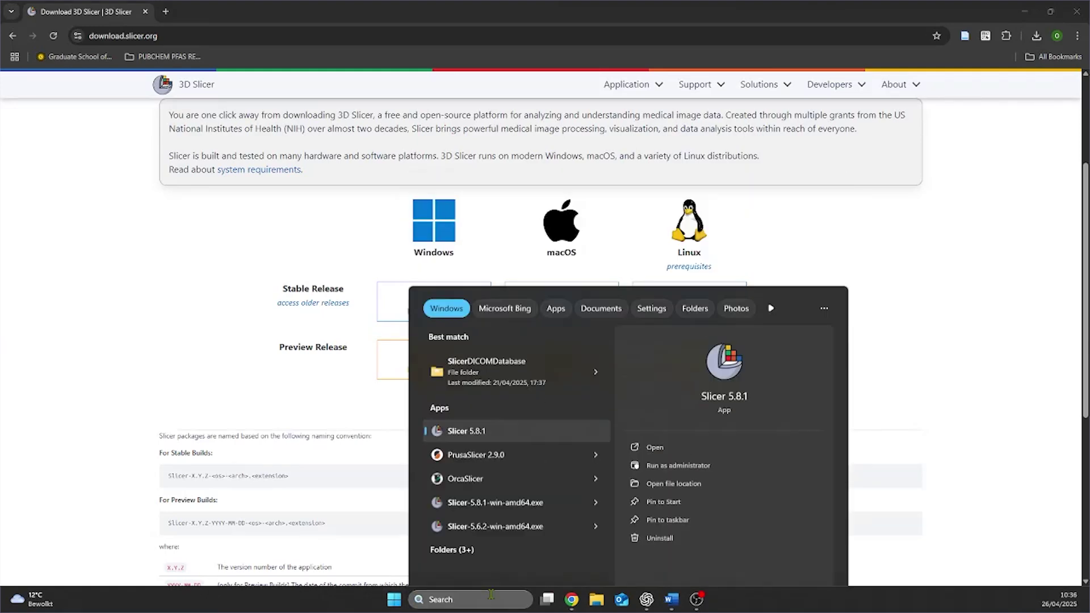
key(Return)
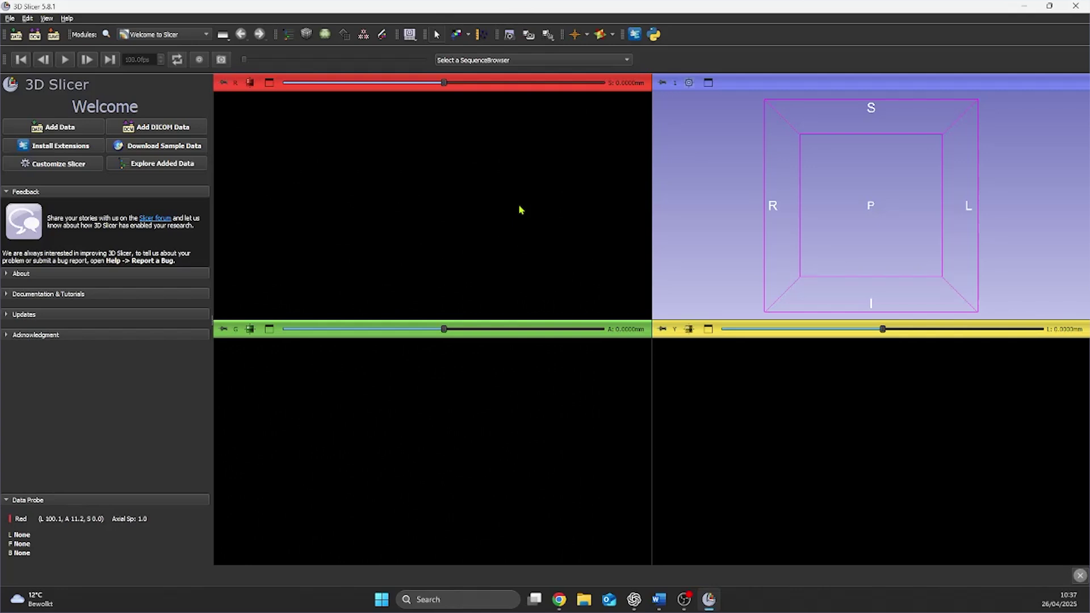
Confirm the MONAI extensions are installed in the Extensions Manager, then close it
click(170, 37)
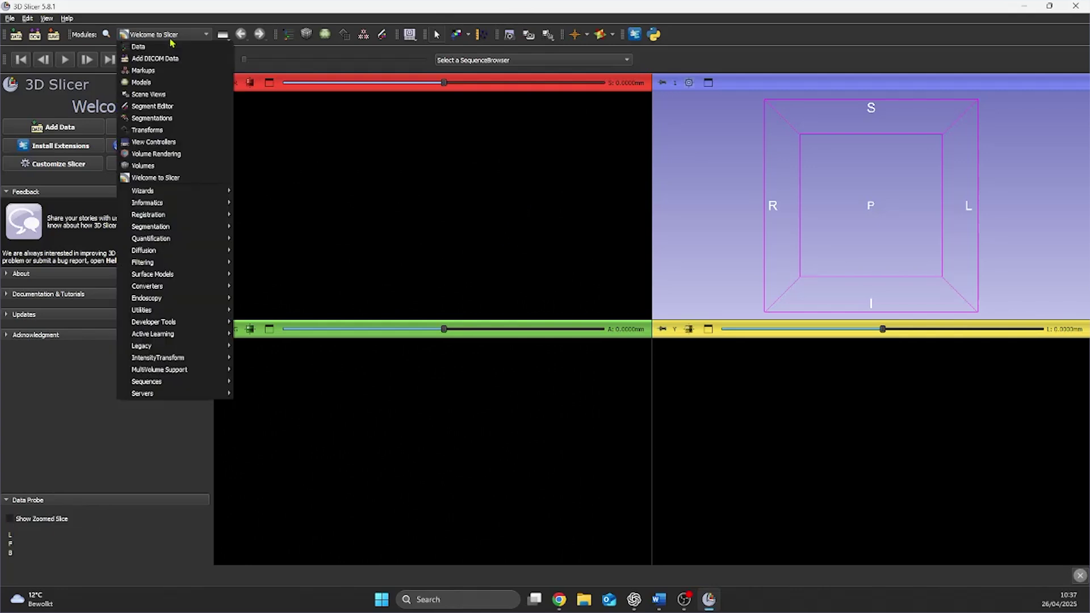
click(47, 19)
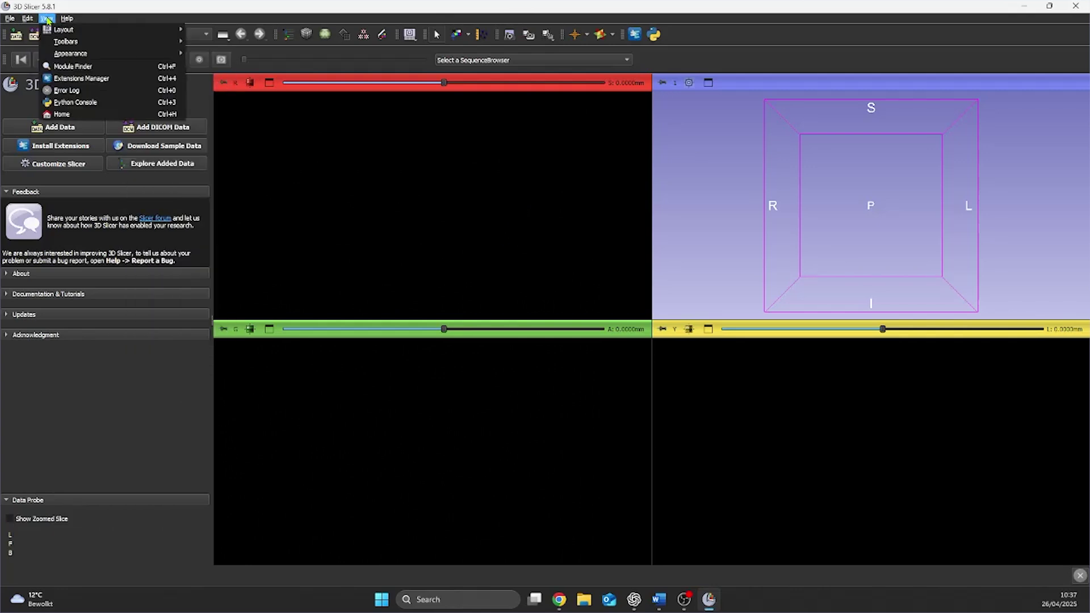
click(85, 83)
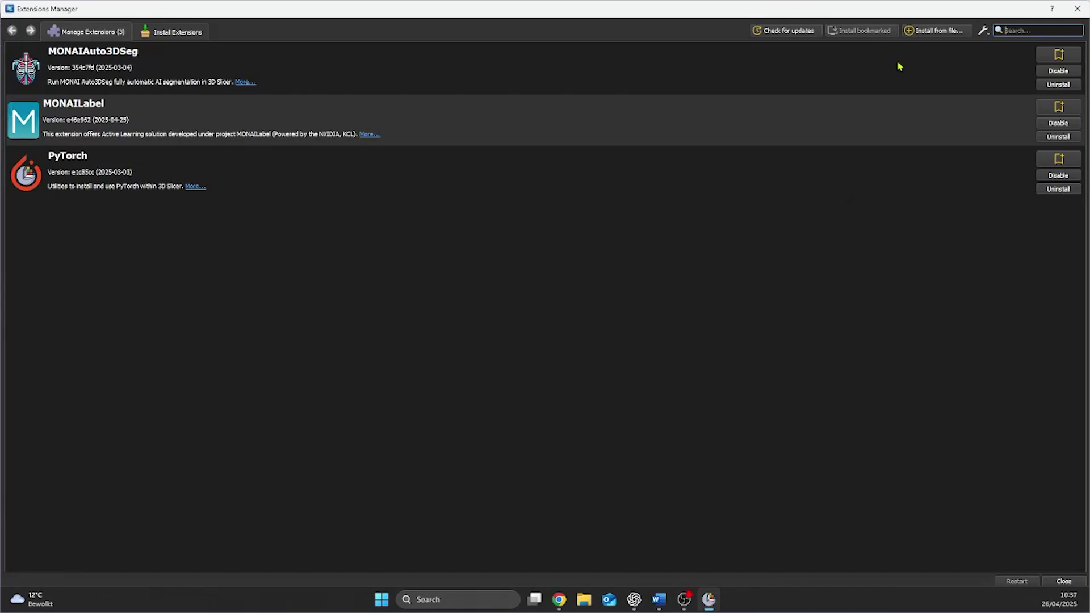
click(1077, 8)
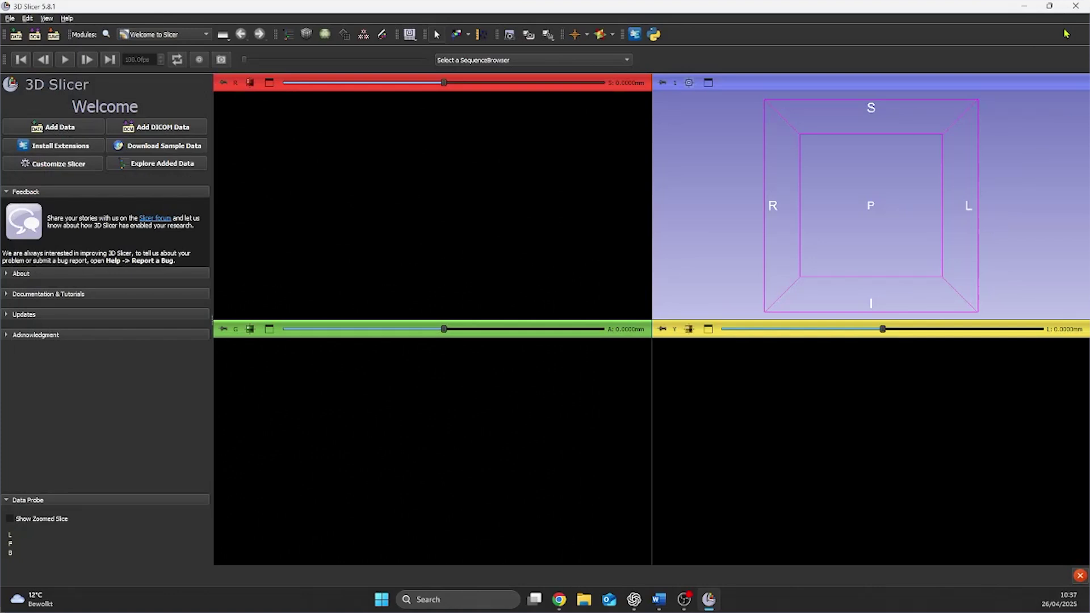
Browse the module list to find MONAILabel under Active Learning
click(191, 38)
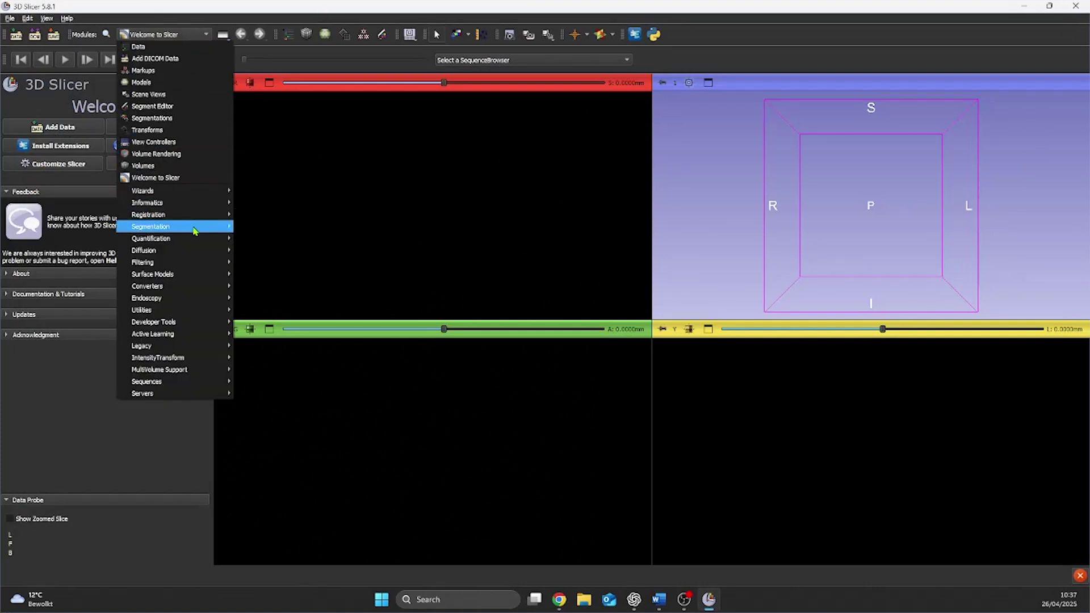
mouse_move(201, 230)
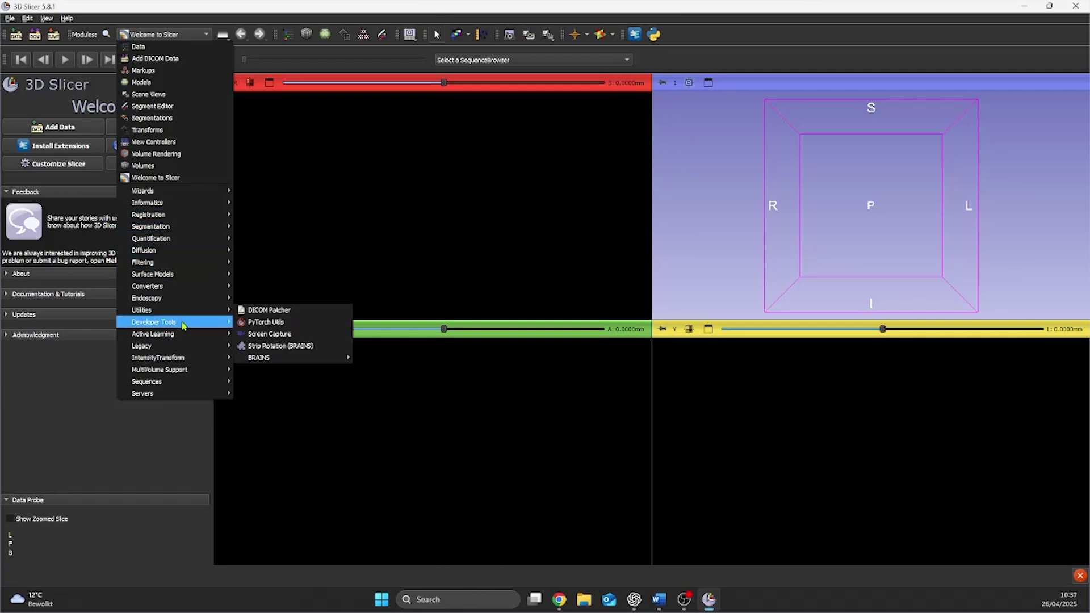
mouse_move(184, 325)
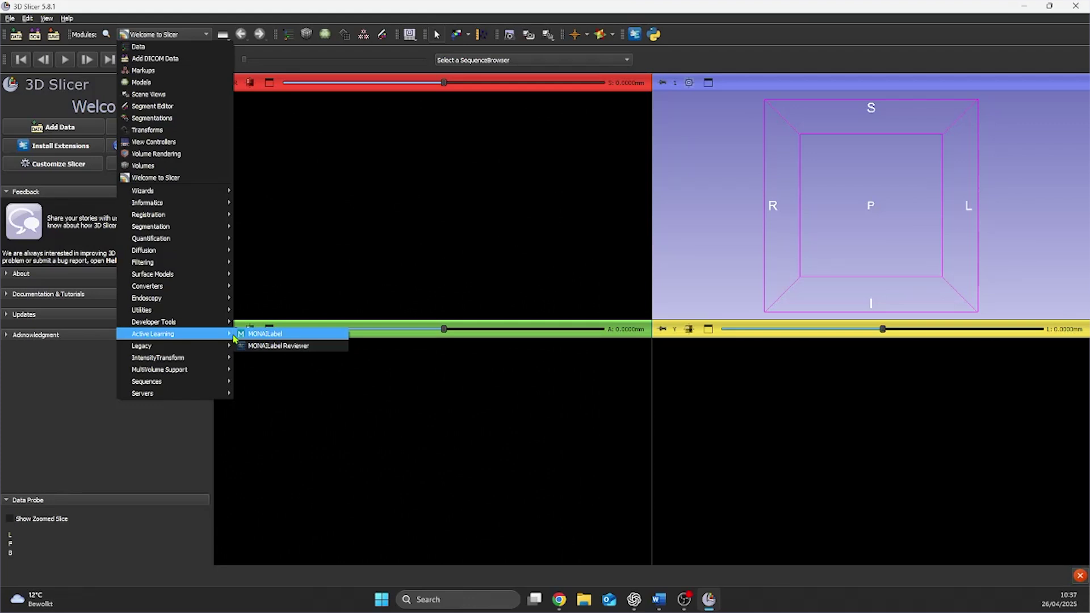
mouse_move(170, 251)
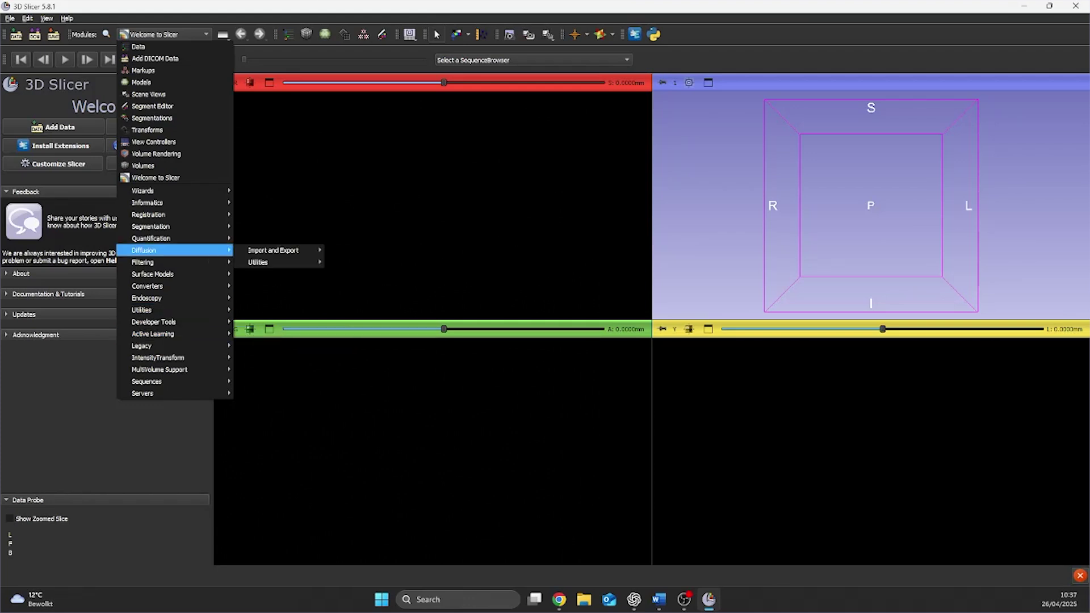
click(1070, 8)
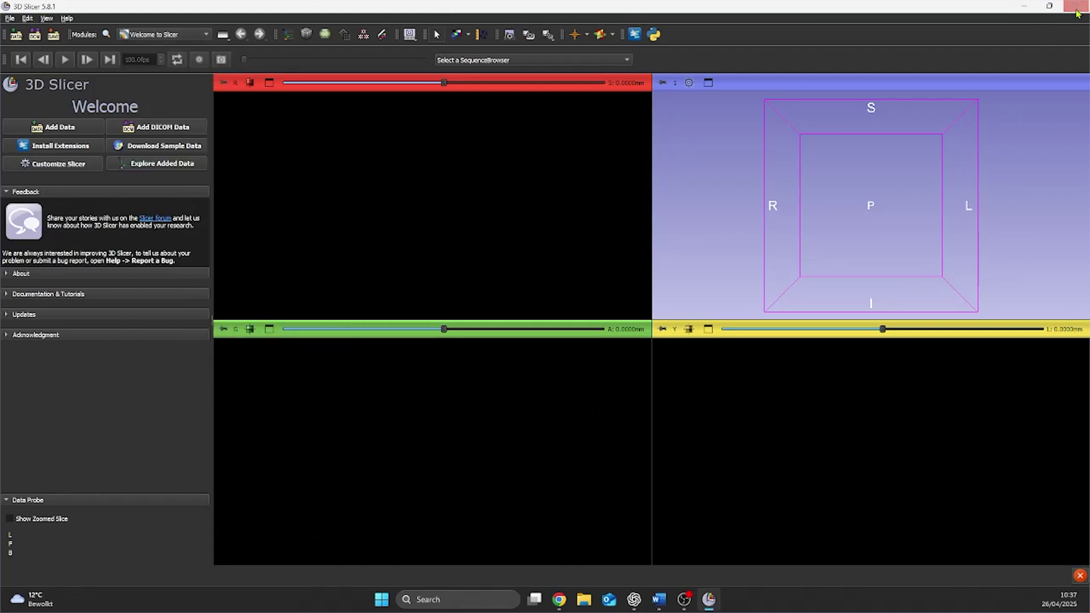
Exit 3D Slicer and go to docker.com in Chrome
click(1070, 9)
click(560, 310)
click(470, 38)
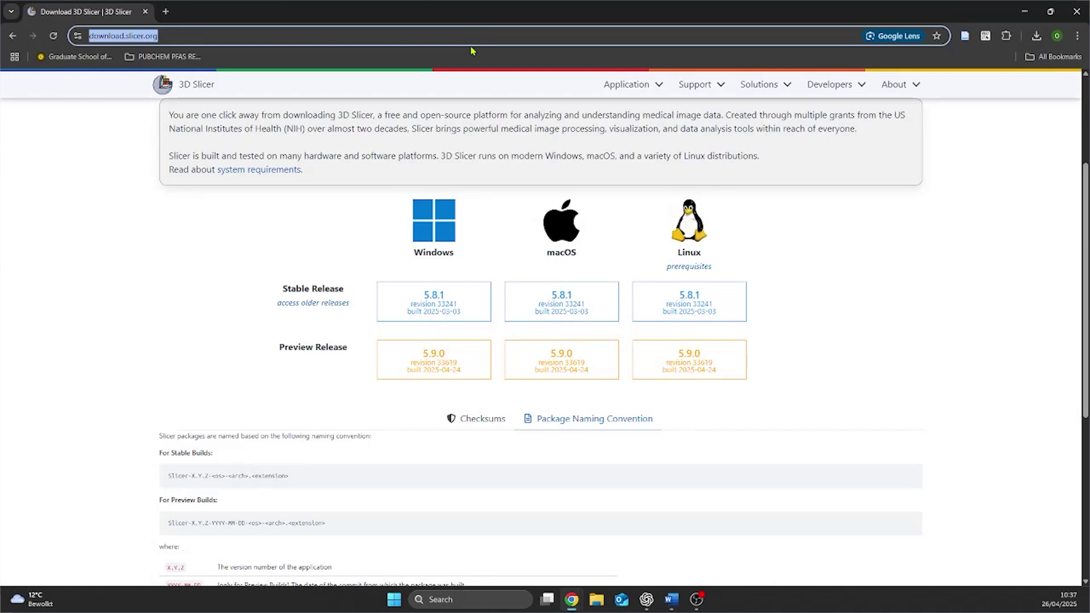
text(docker.c)
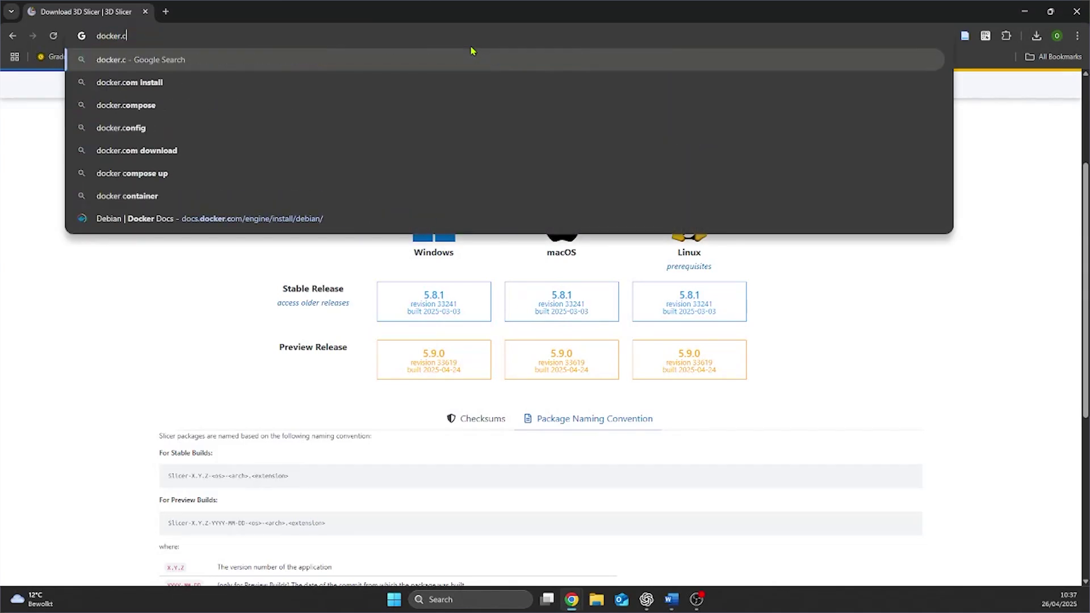
text(om)
key(Return)
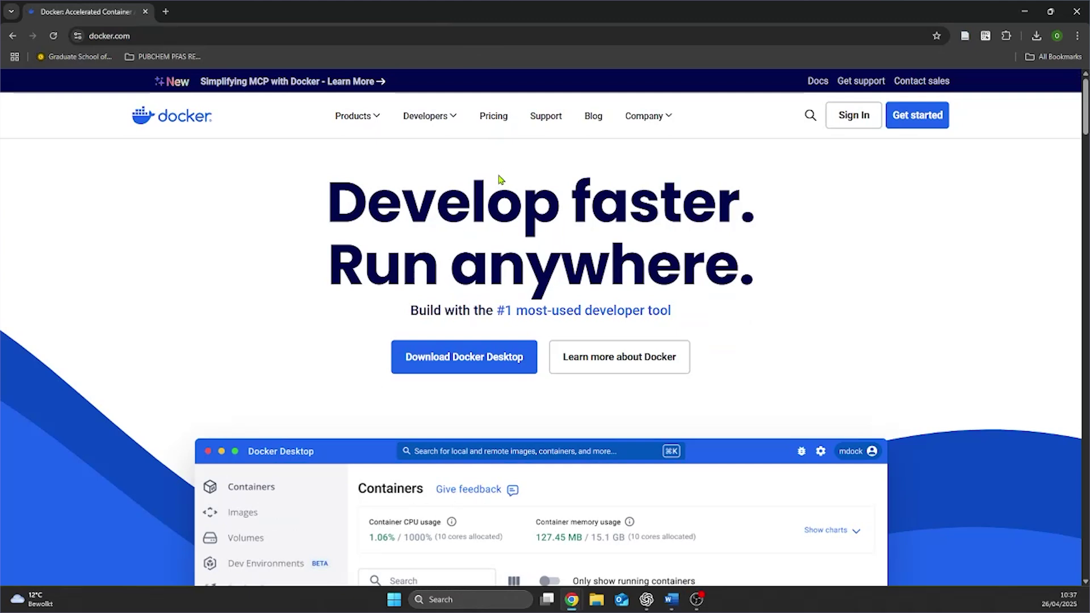
Download Docker Desktop for Windows AMD64 and run the installer
mouse_move(486, 349)
scroll(486, 350, down, 3)
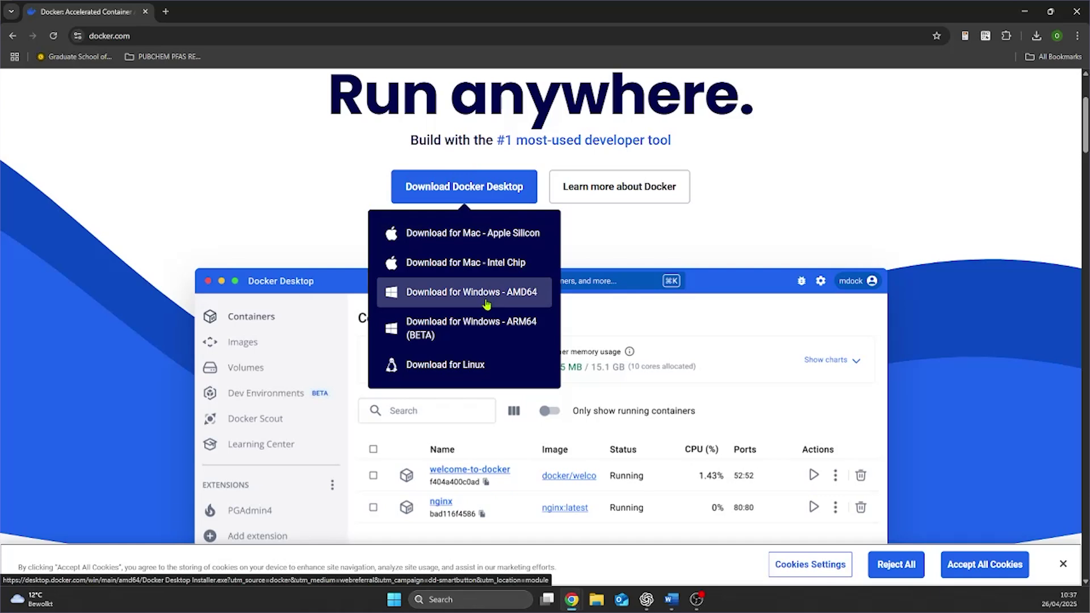
click(487, 304)
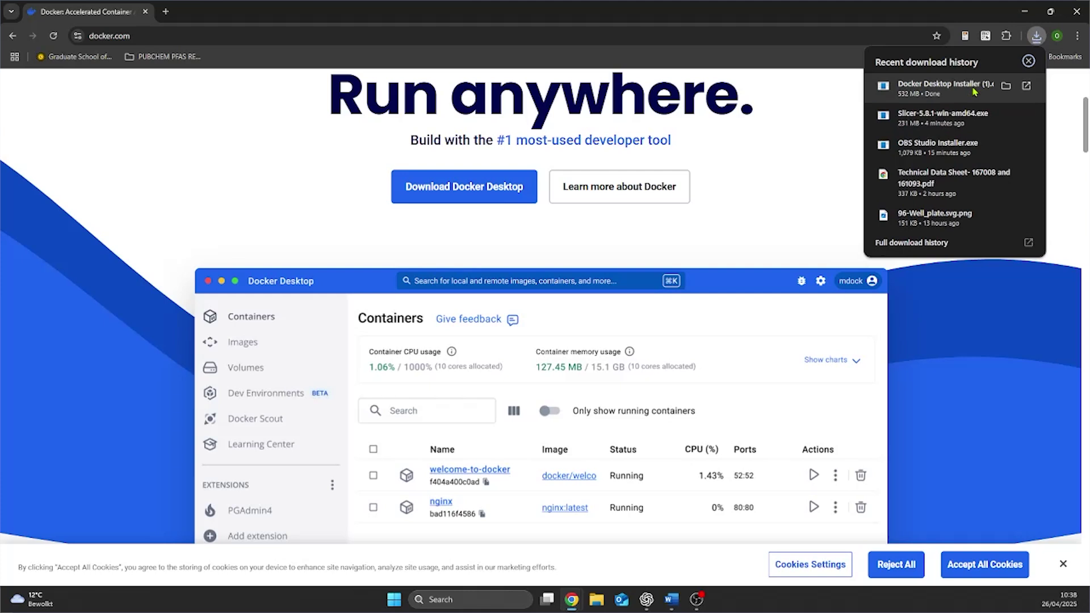
click(974, 91)
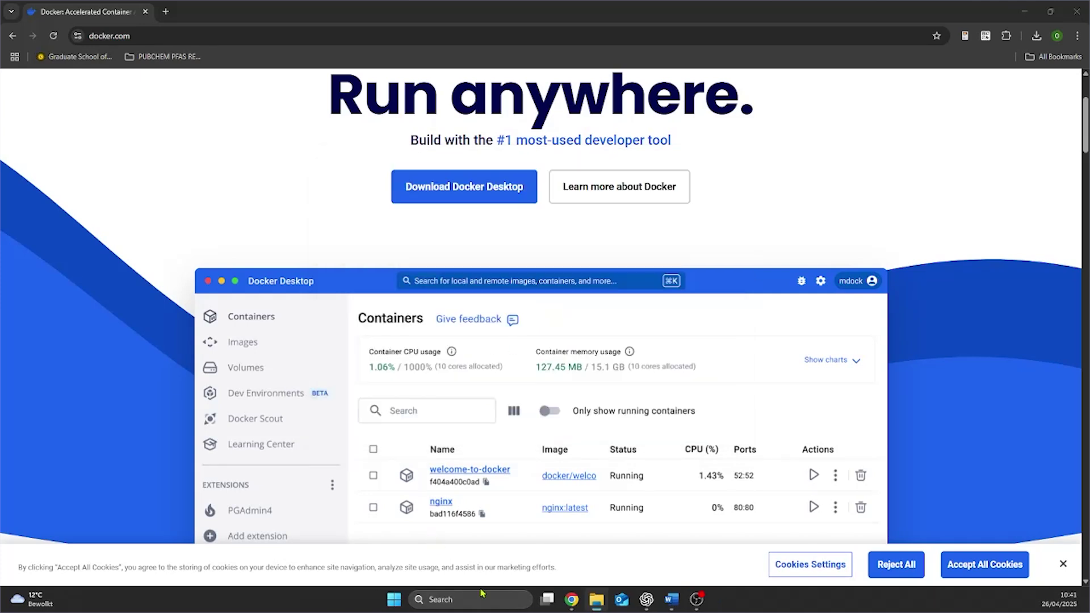
Find Docker Desktop in Windows search and launch it
click(480, 601)
text(DOKC)
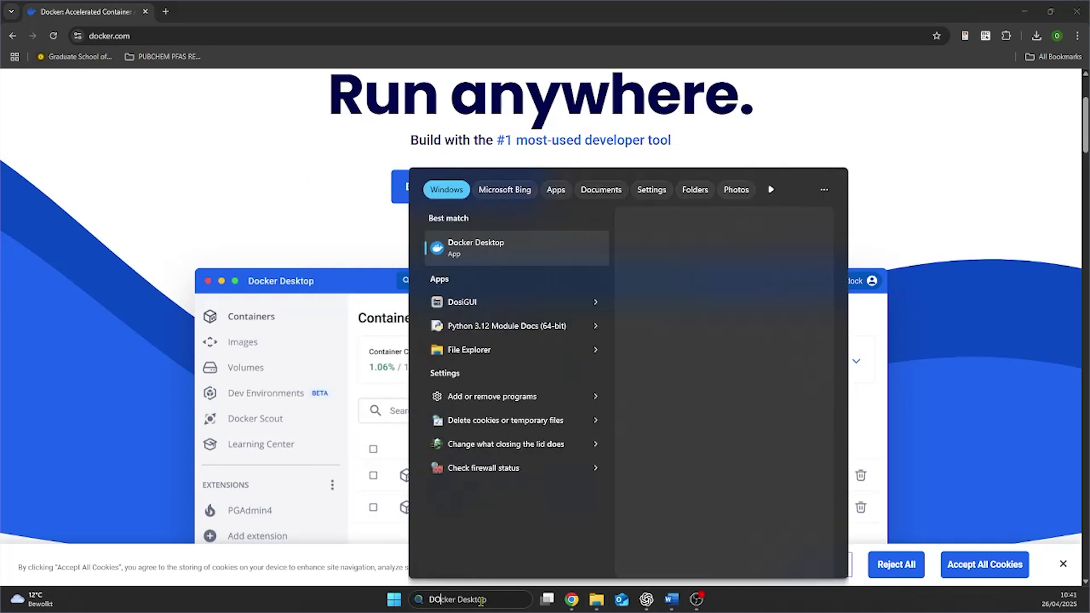
key(BackSpace)
key(BackSpace)
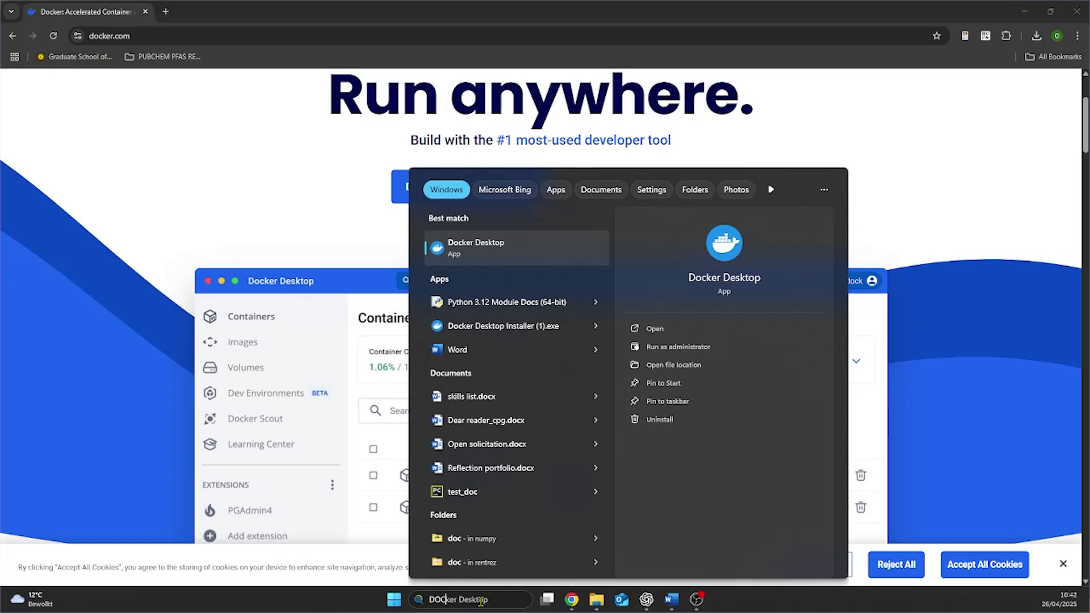
key(Escape)
key(Caps_Lock)
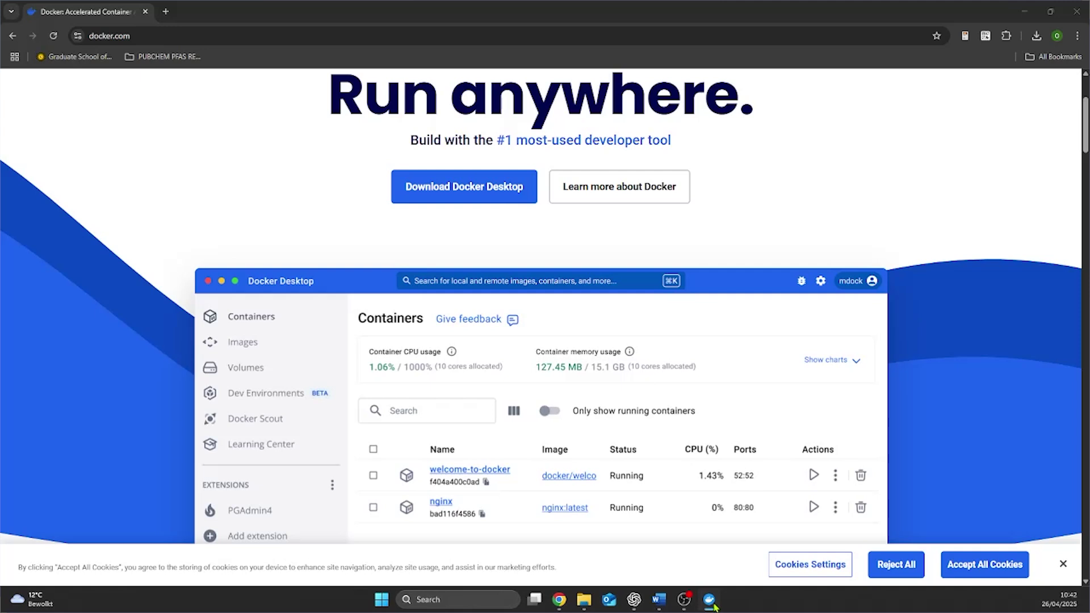
Accept the Docker subscription agreement and choose Personal sign-in
click(711, 600)
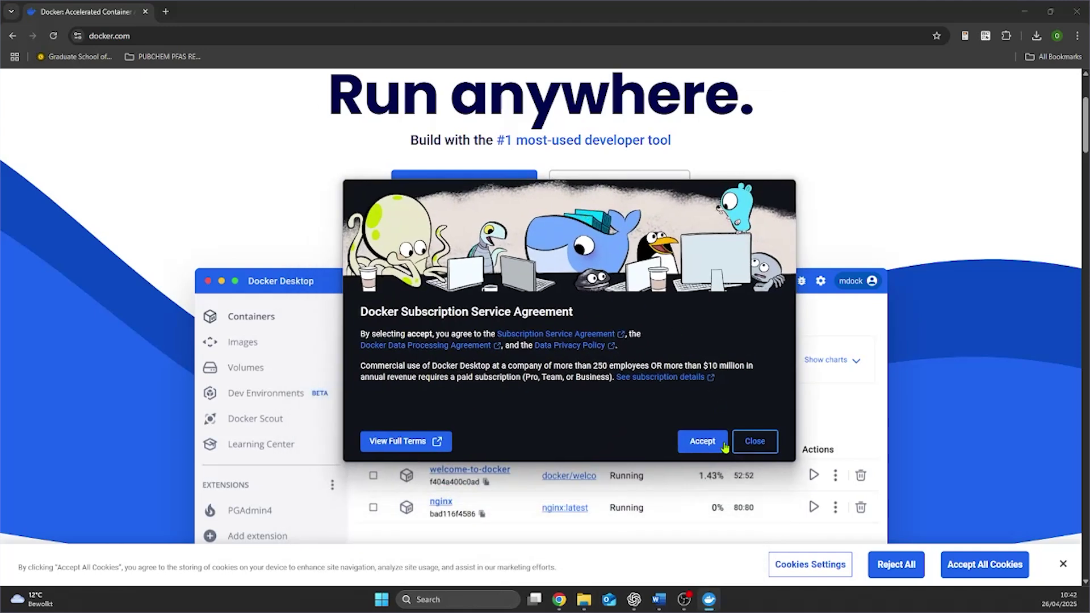
click(718, 447)
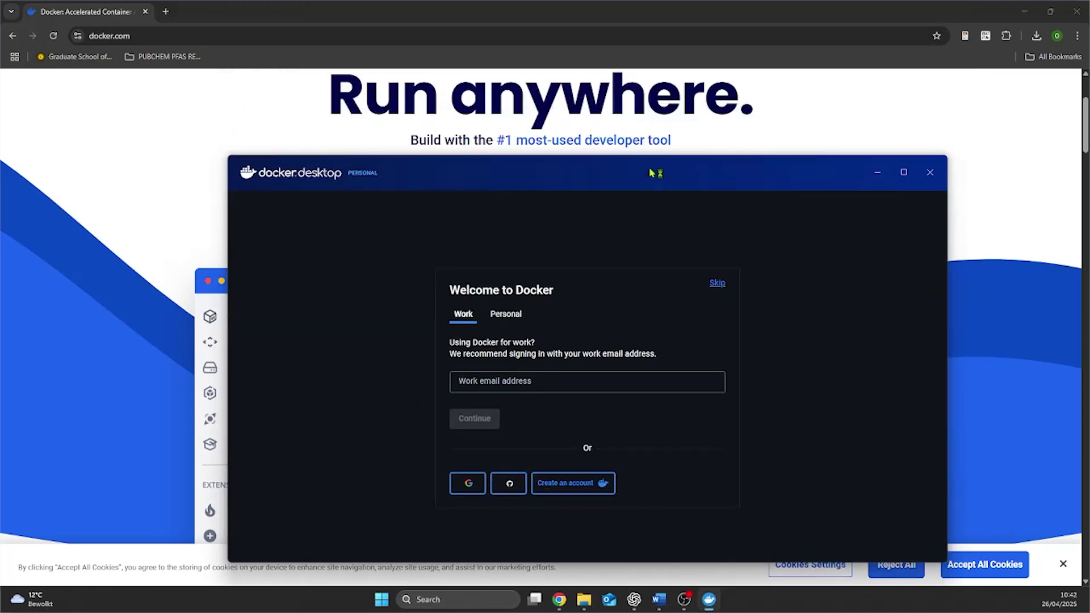
drag(652, 173, 663, 81)
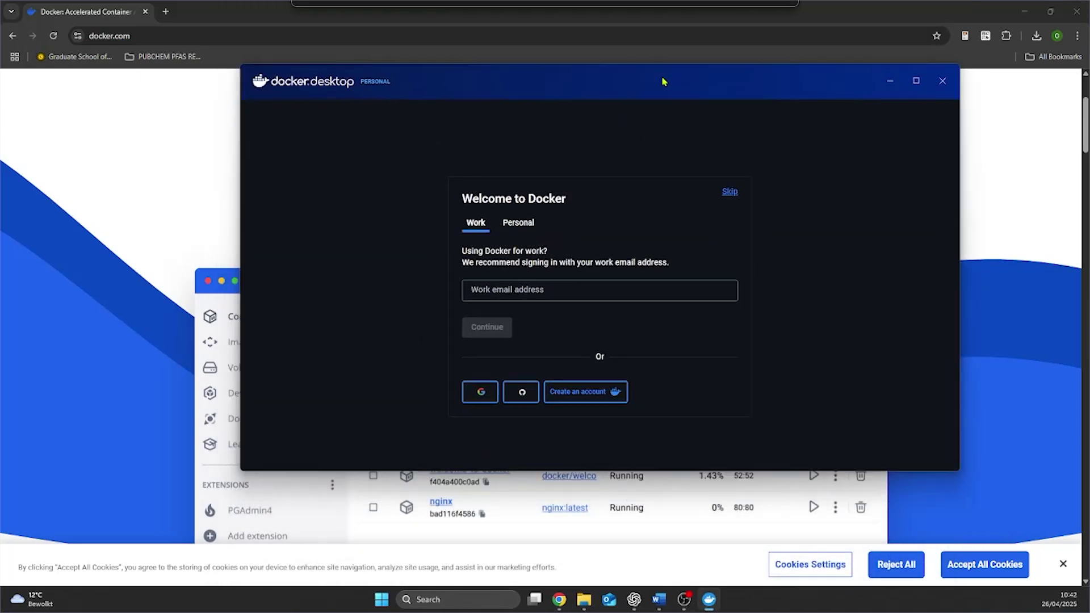
click(530, 220)
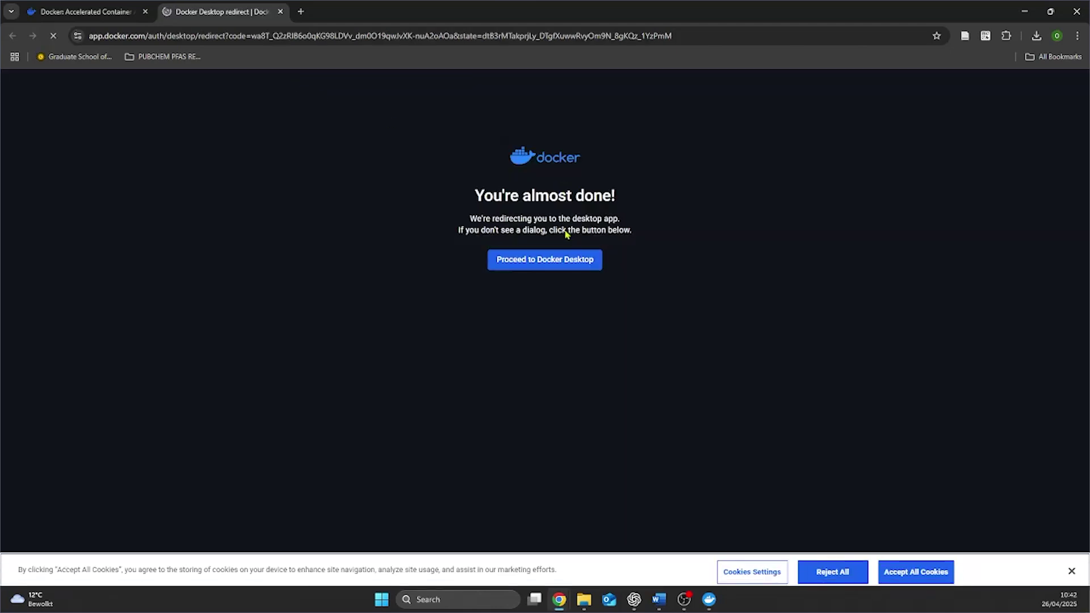
Hand the browser sign-in back to Docker Desktop and bring its window forward
click(582, 267)
click(588, 141)
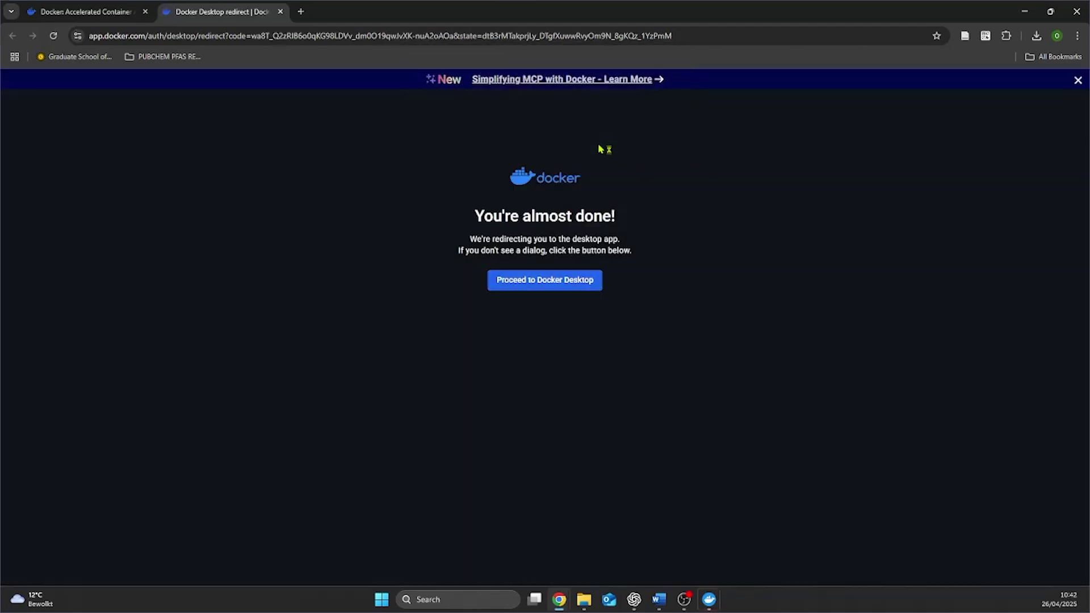
click(709, 599)
click(710, 597)
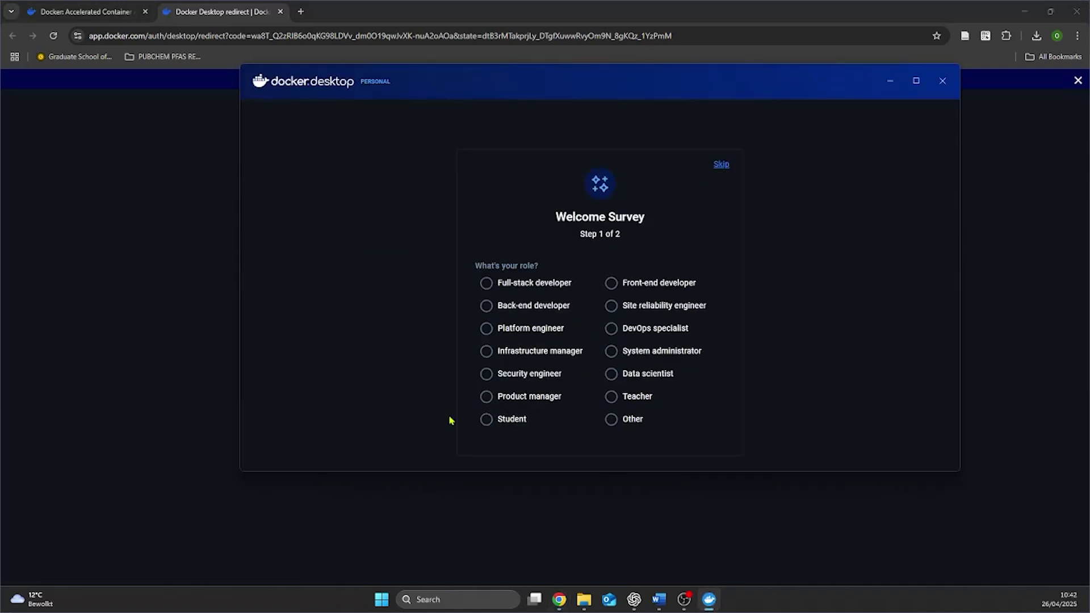
Answer the survey as Student for Testing applications and Hobby projects, then minimize Docker Desktop
click(485, 420)
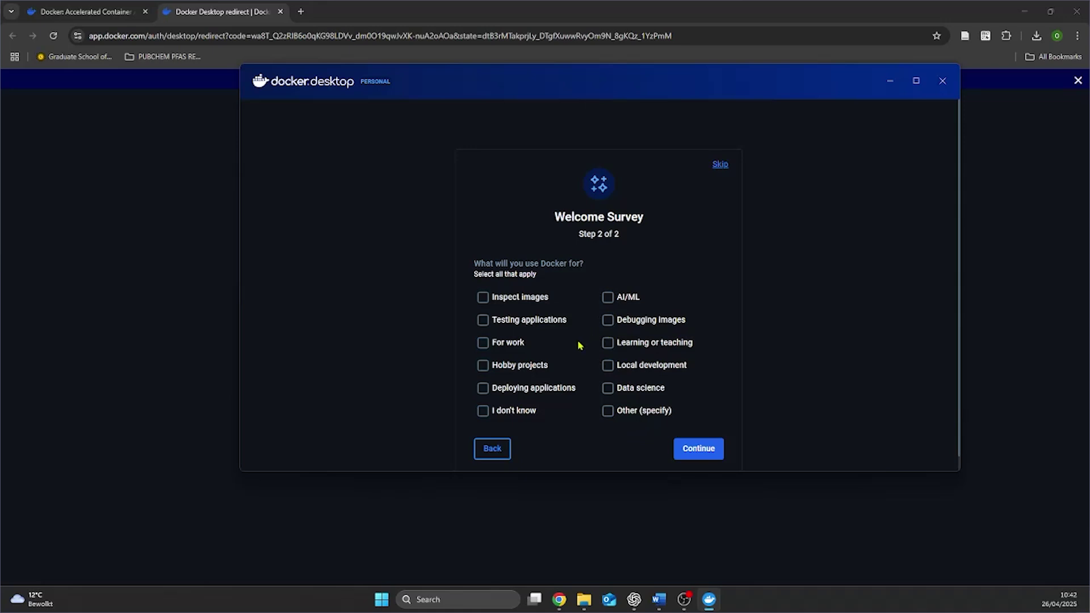
click(547, 321)
click(517, 369)
click(704, 448)
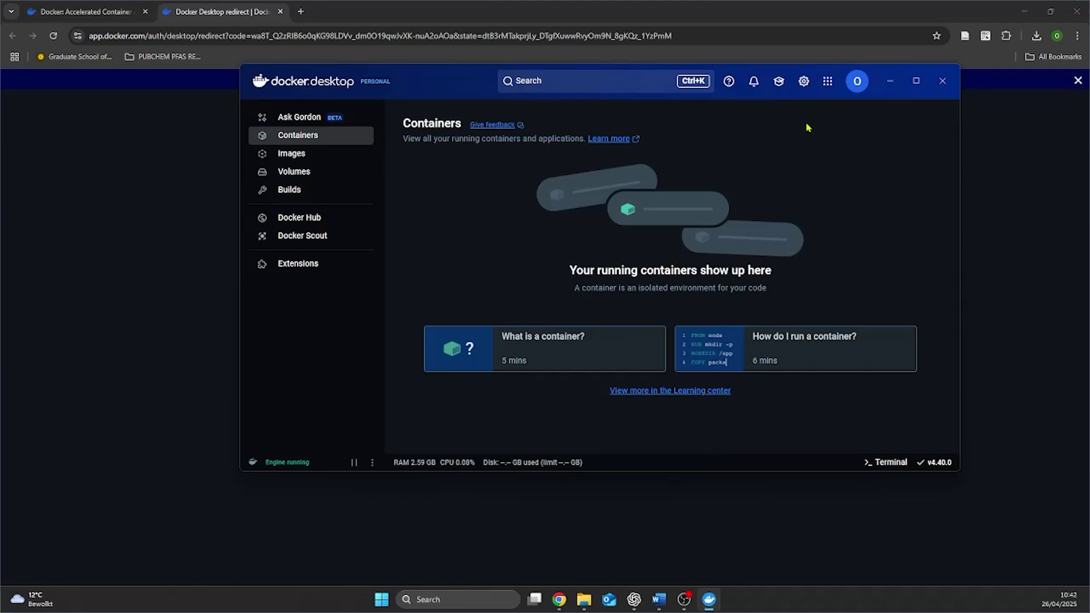
click(890, 82)
click(689, 43)
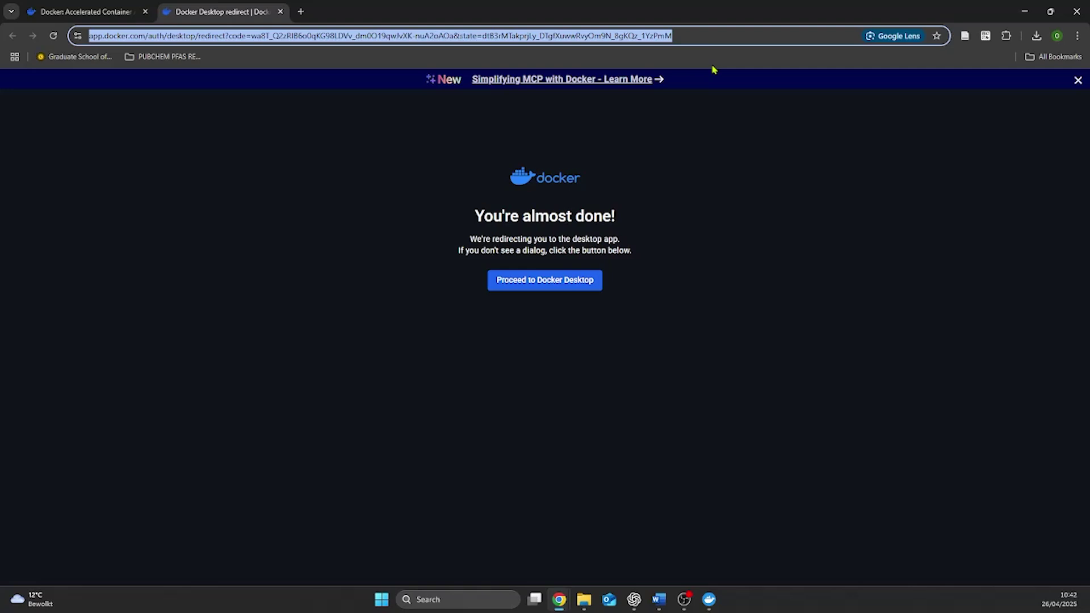
Search the web for 'wsl windows' and open the Microsoft Learn WSL install guide
text(wsl windows)
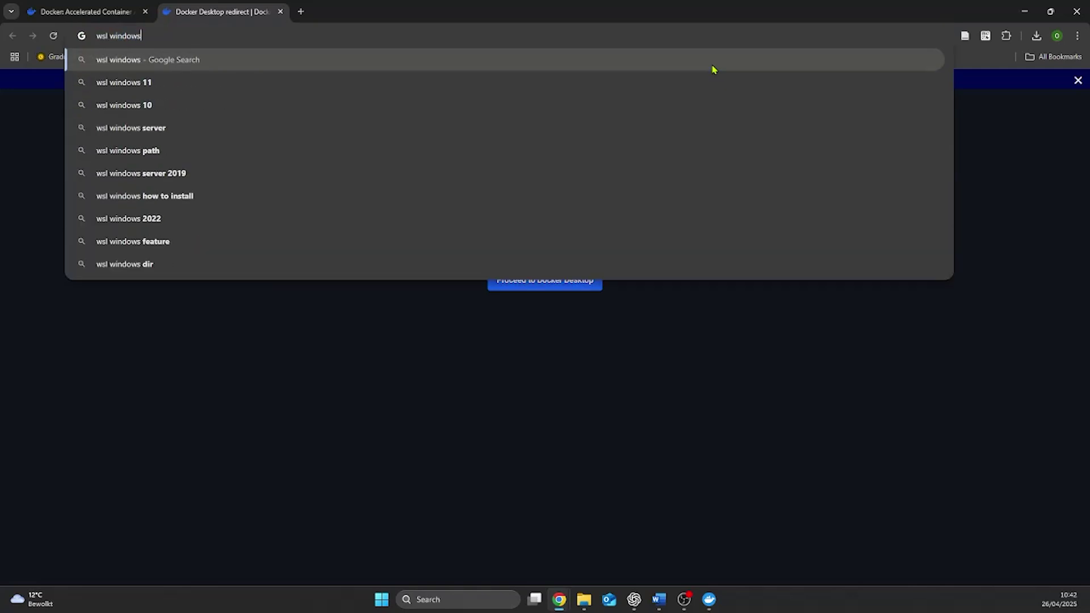
key(Return)
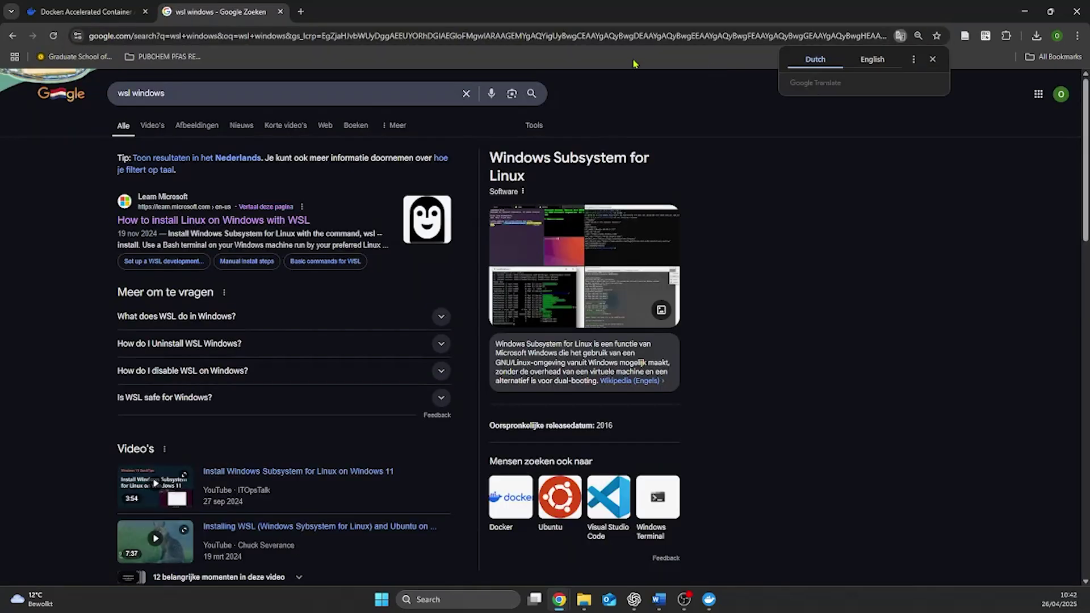
click(249, 223)
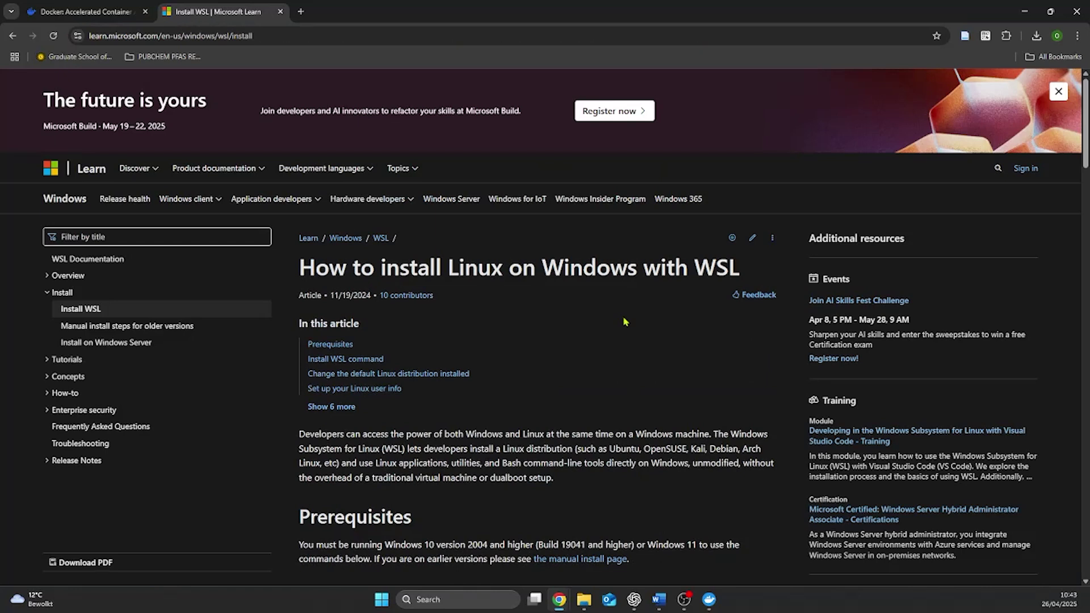
Scroll to the Install WSL section and select the wsl --install command, then bring up Windows search
scroll(624, 321, down, 3)
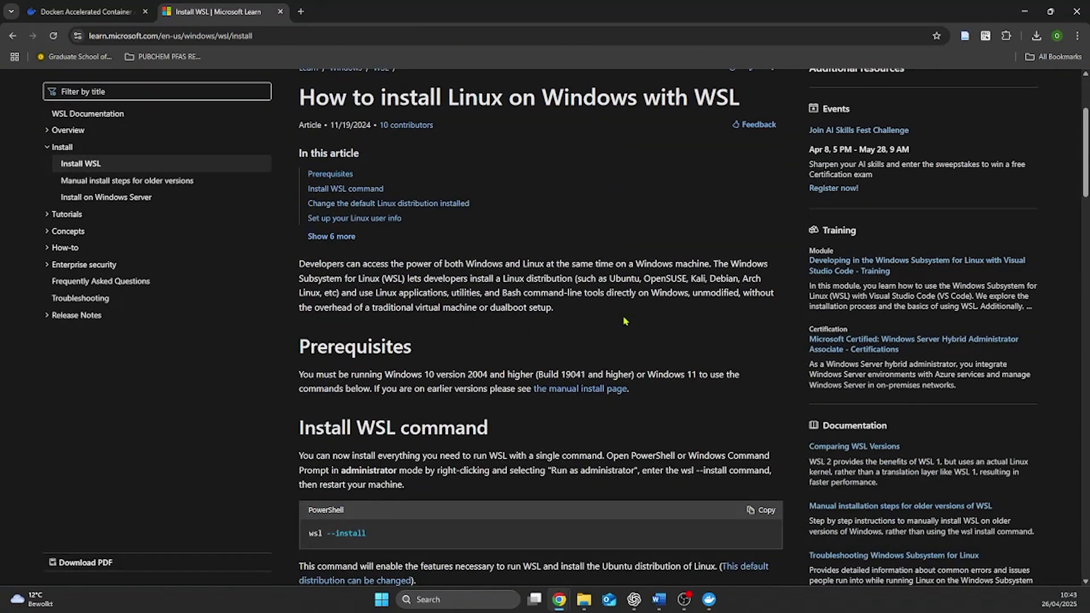
scroll(624, 322, down, 4)
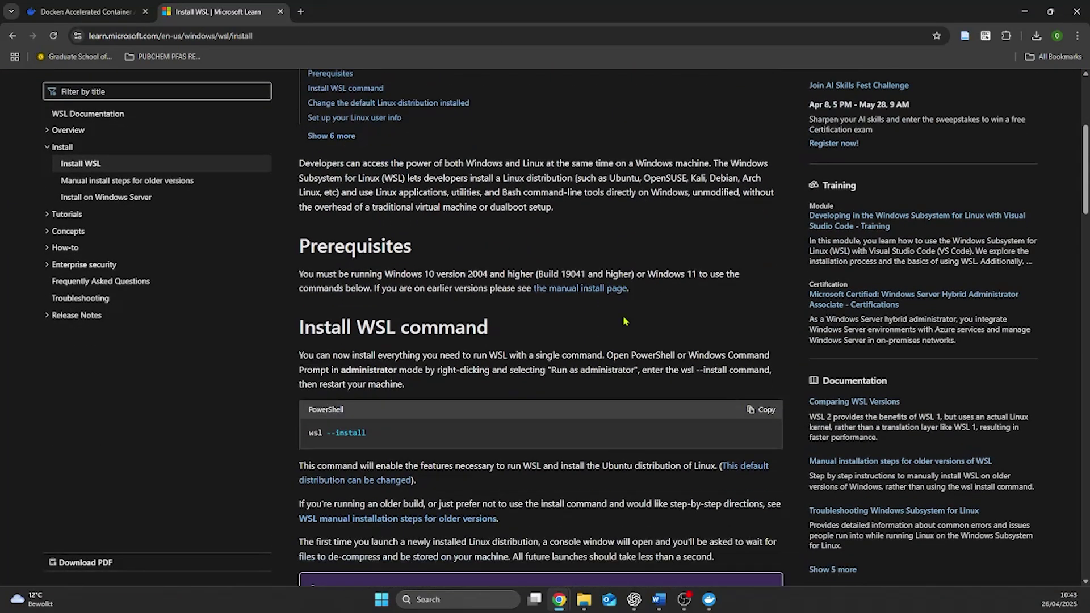
drag(415, 321, 315, 320)
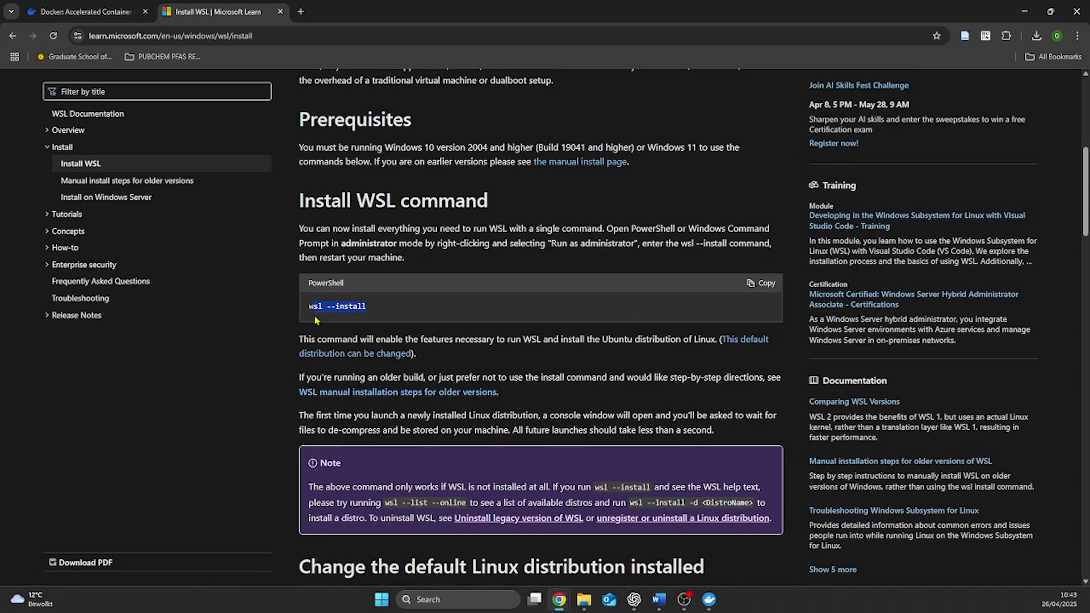
key(super)
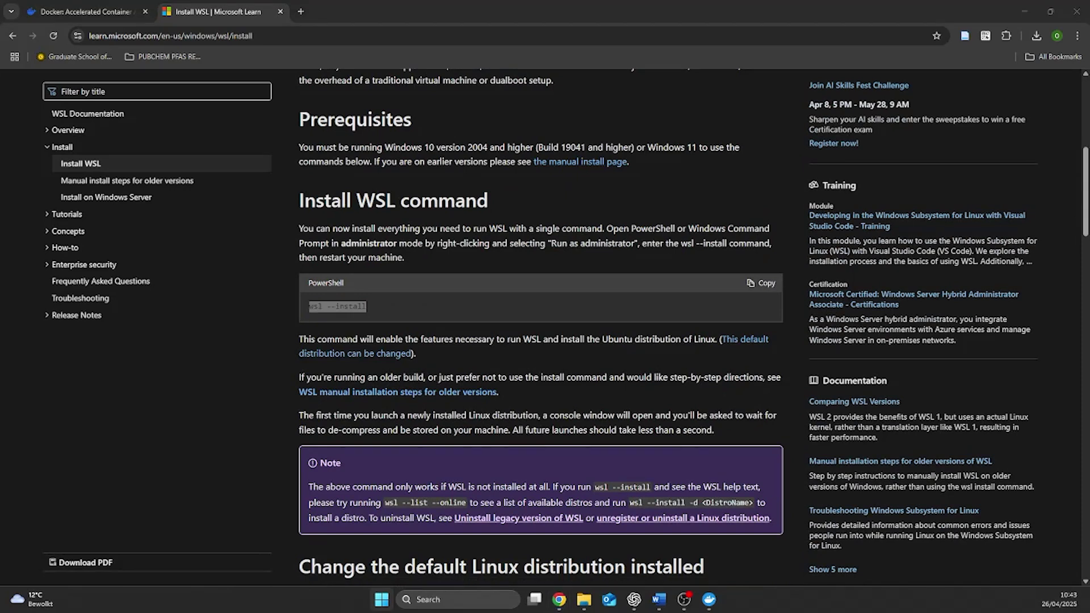
click(439, 600)
Run wsl --install in Command Prompt, which reports ERROR_ALREADY_EXISTS, then close the window
text(cmd)
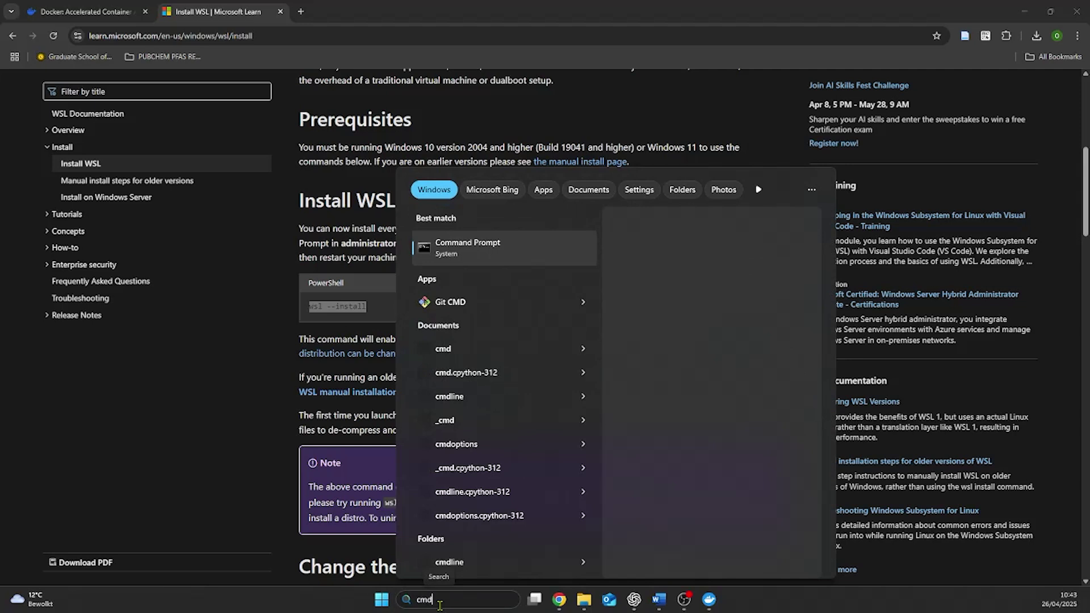
key(Return)
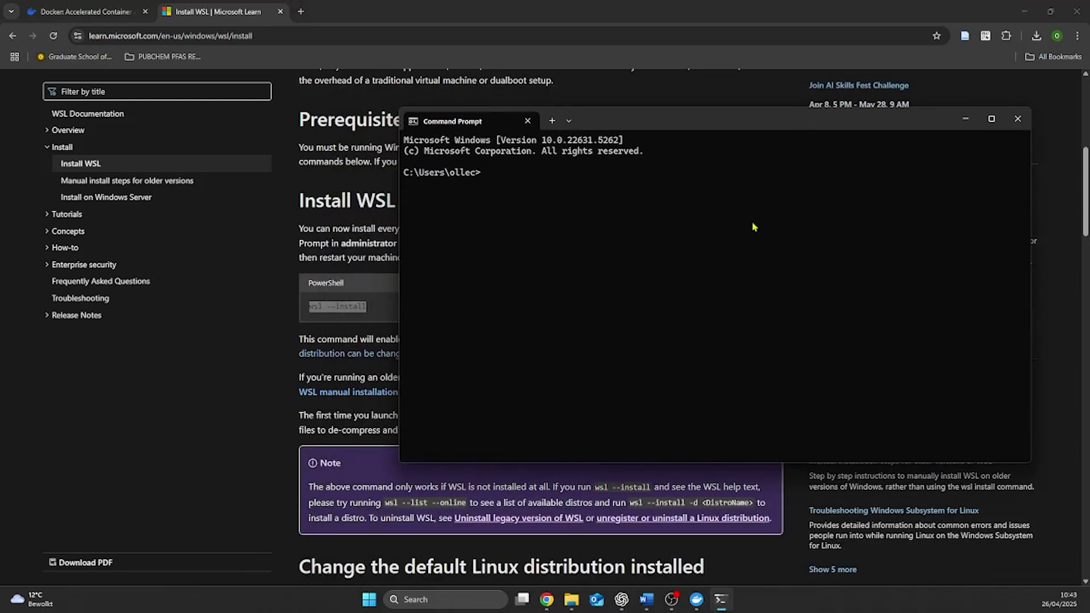
text(wsl ==)
text(--)
text(install)
key(Return)
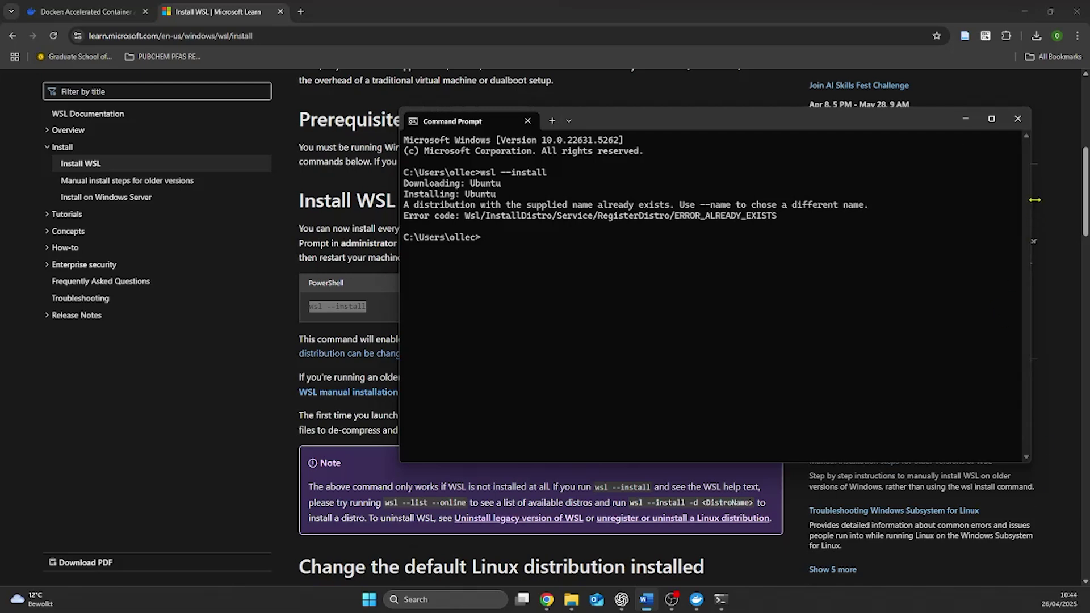
click(1017, 118)
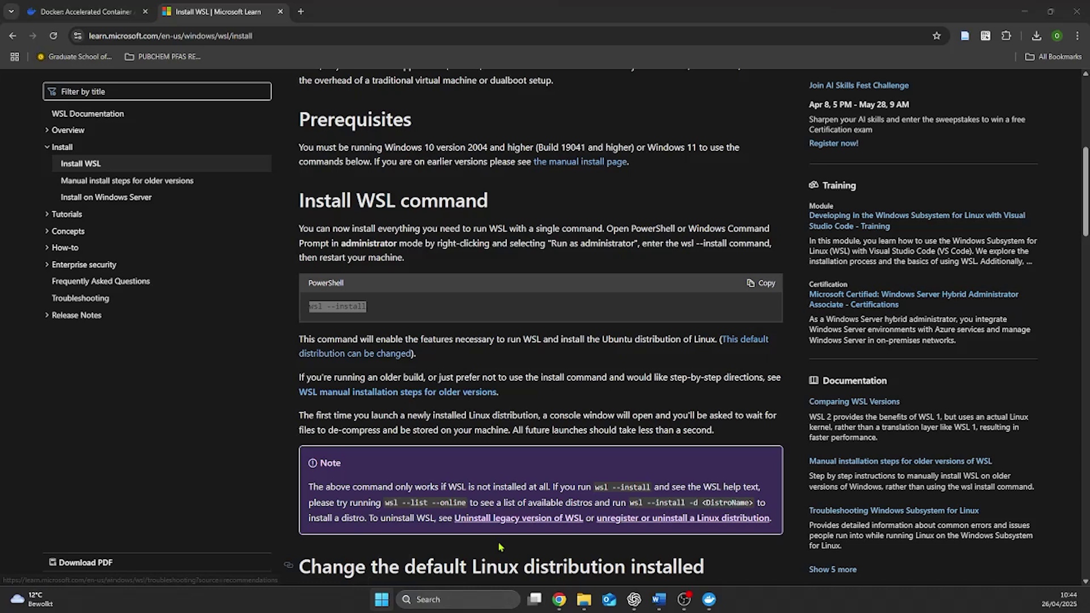
Launch the WSL Ubuntu terminal from Windows search
click(464, 600)
text(wsl)
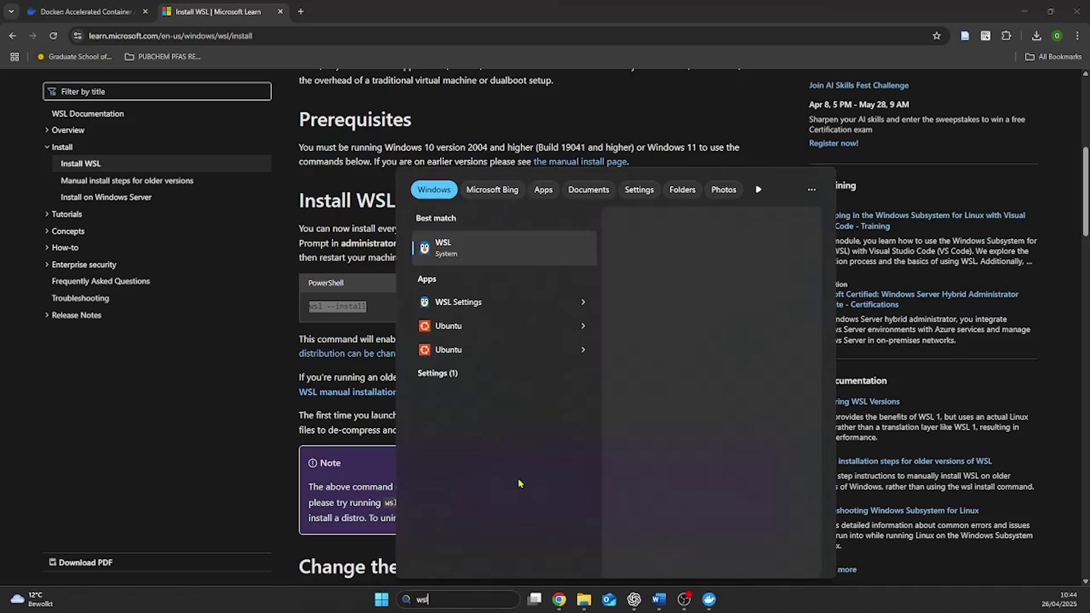
key(Return)
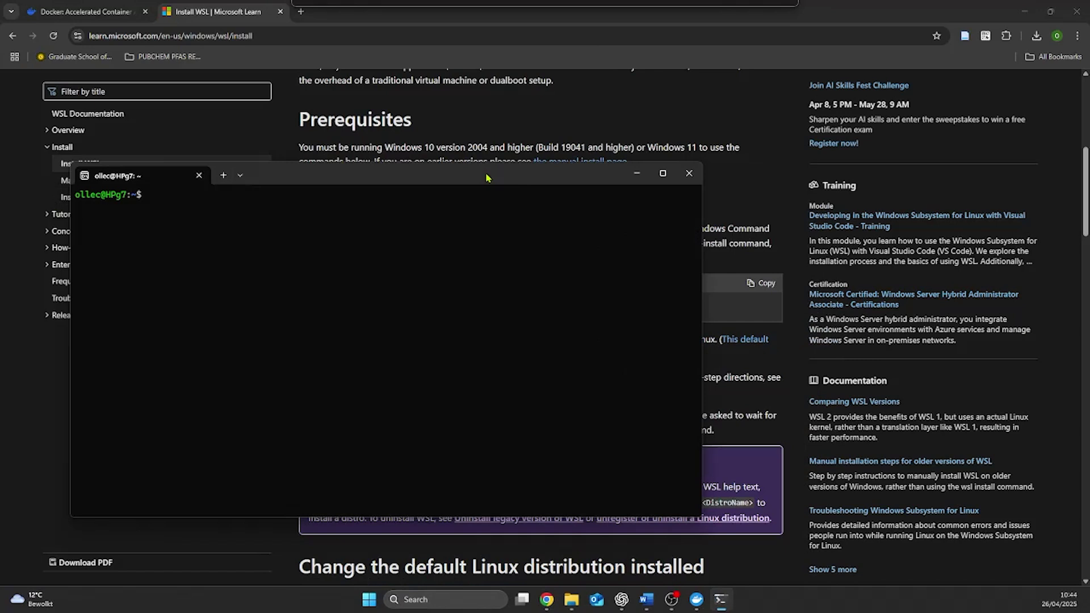
Paste and run the NVIDIA repository setup command, give the sudo password, and answer y to overwrite the keyring
right_click(399, 255)
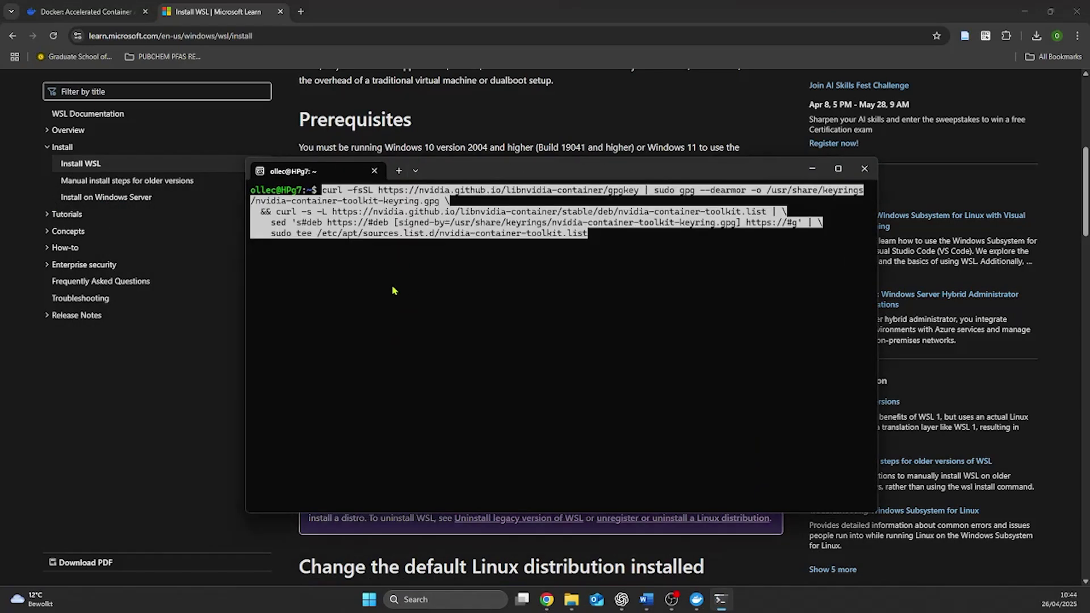
key(Return)
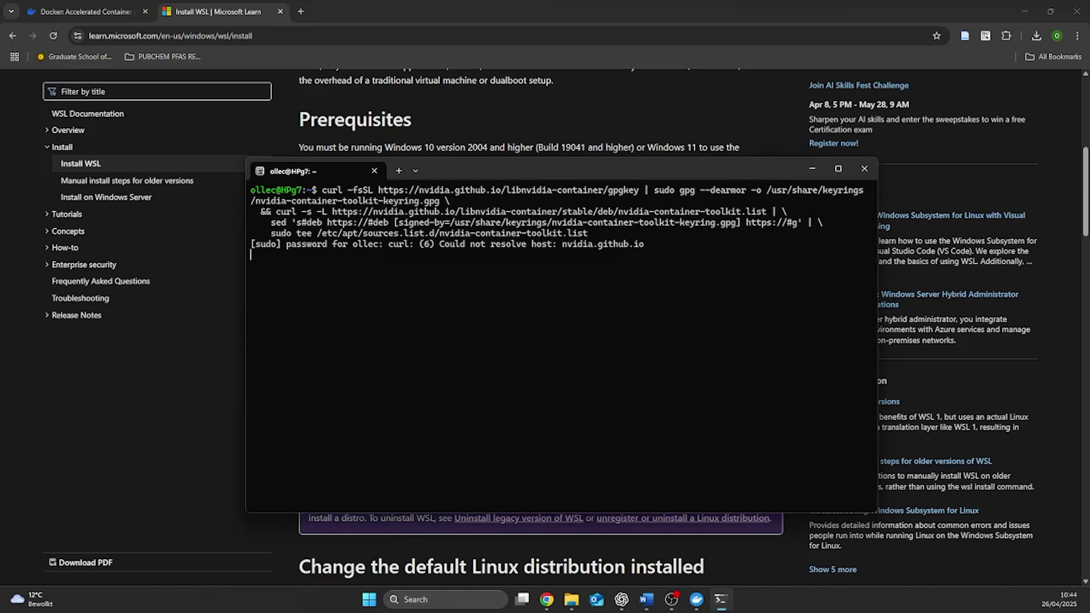
key(Return)
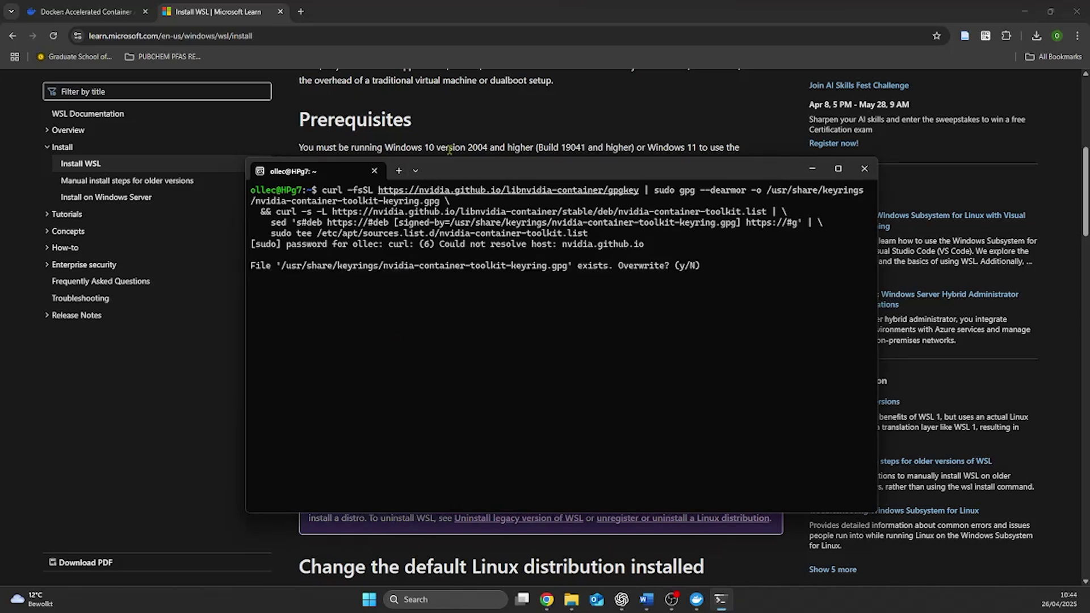
text(y)
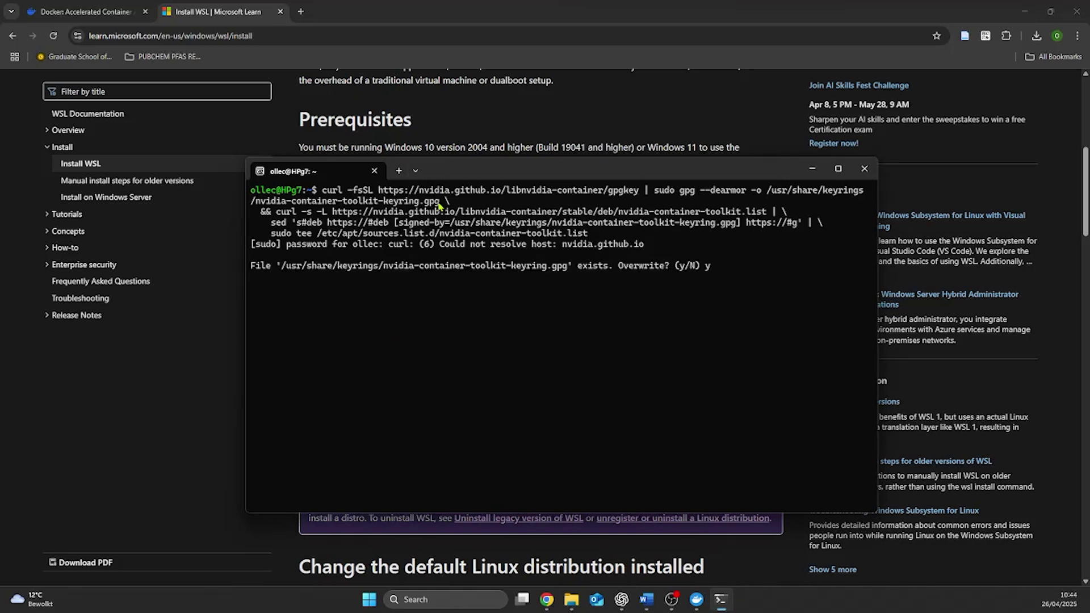
key(Return)
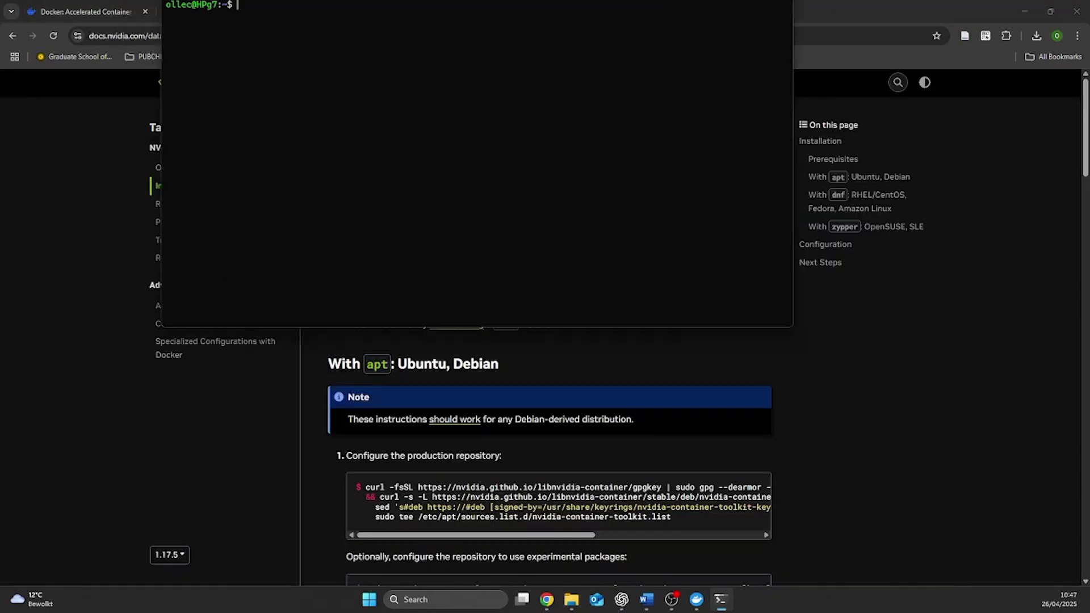
Test connectivity with ping google.com, then open /etc/resolv.conf in nano with sudo
drag(397, 12, 603, 205)
text(ping google.com)
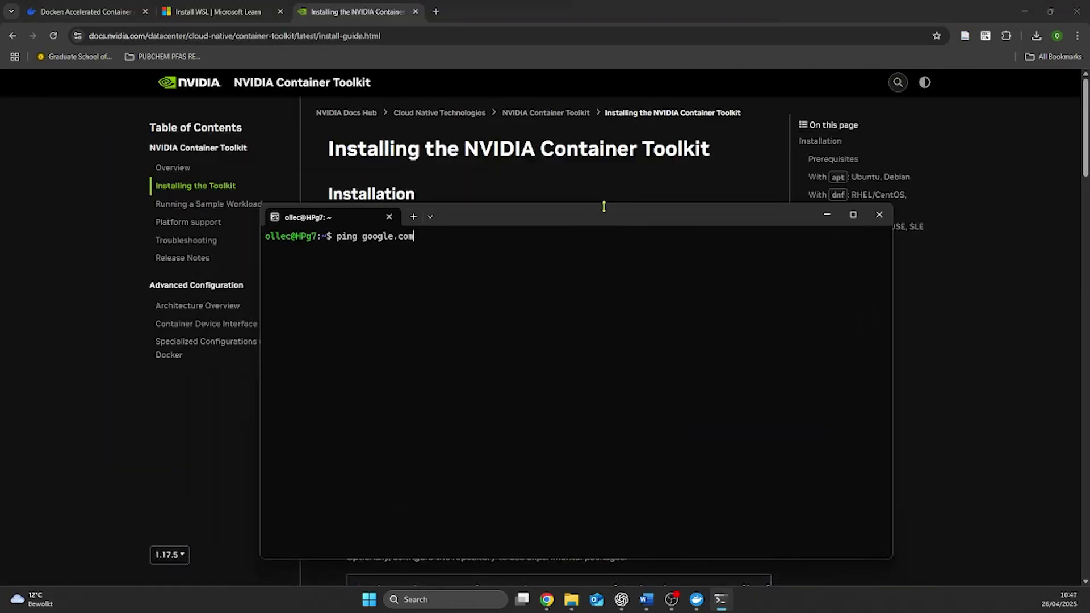
key(Return)
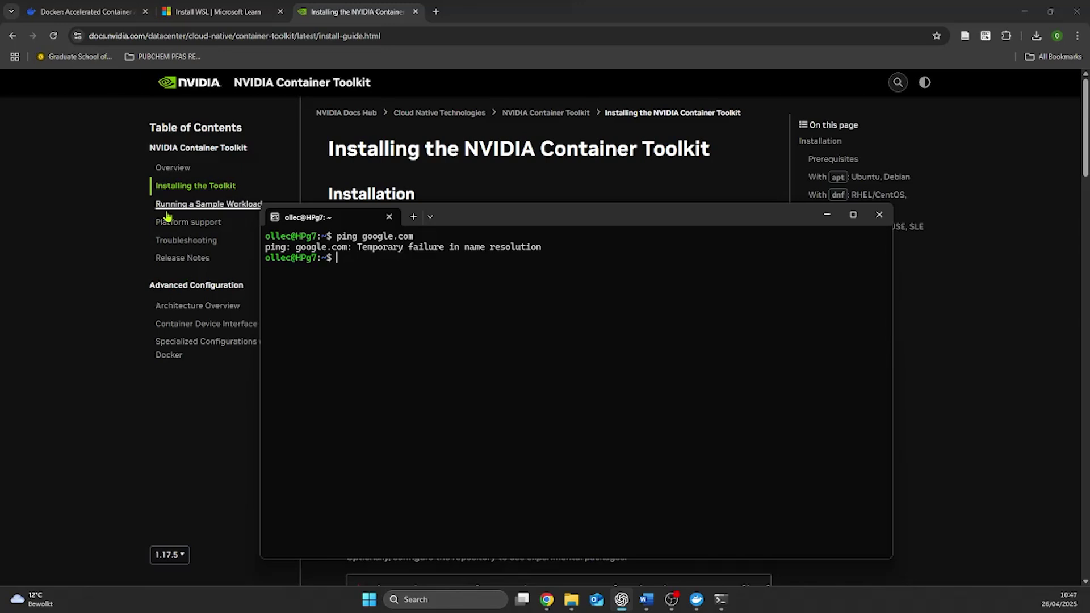
right_click(359, 265)
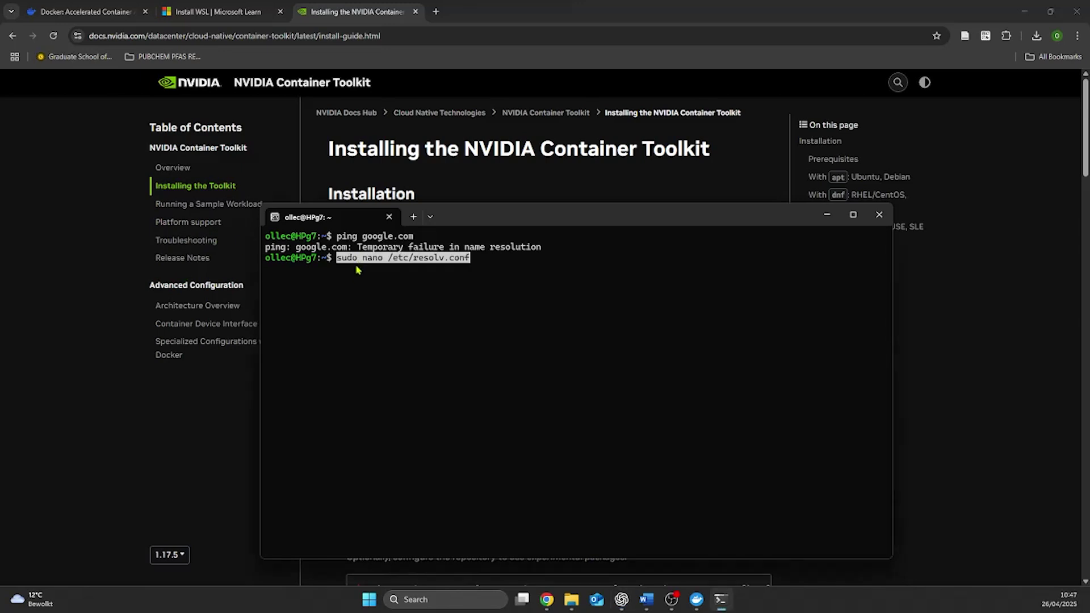
key(Return)
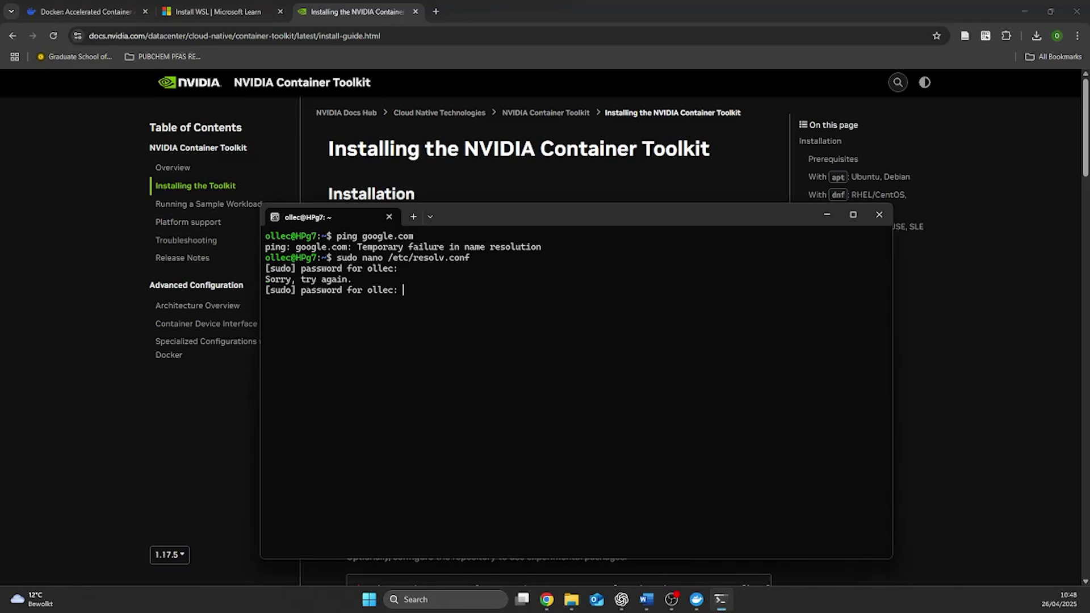
key(Return)
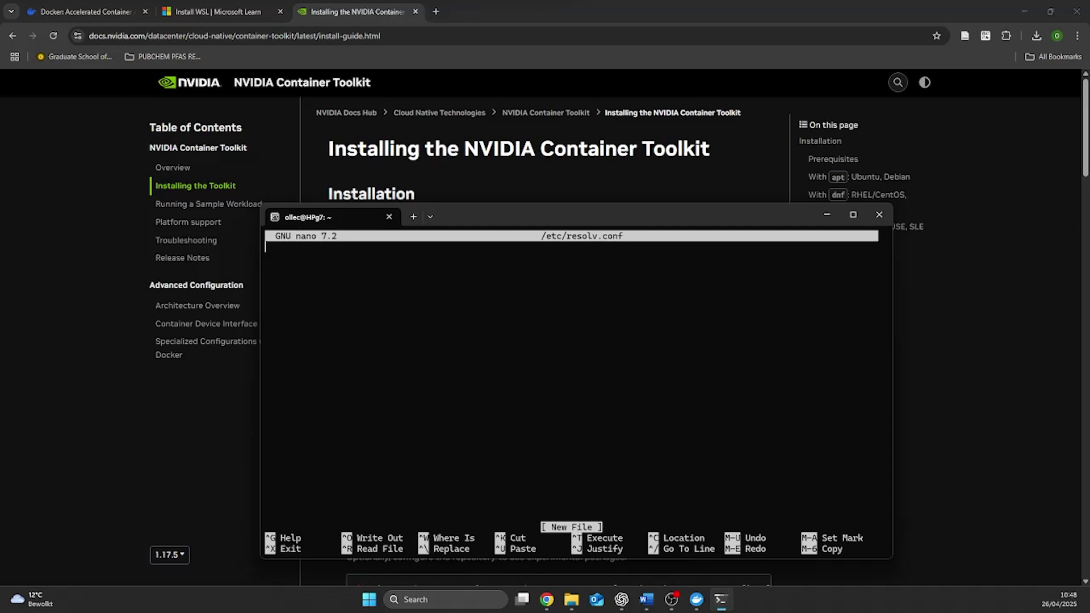
Enter 'nameserver 8.8.8.8' in resolv.conf, save, and exit nano
double_click(437, 237)
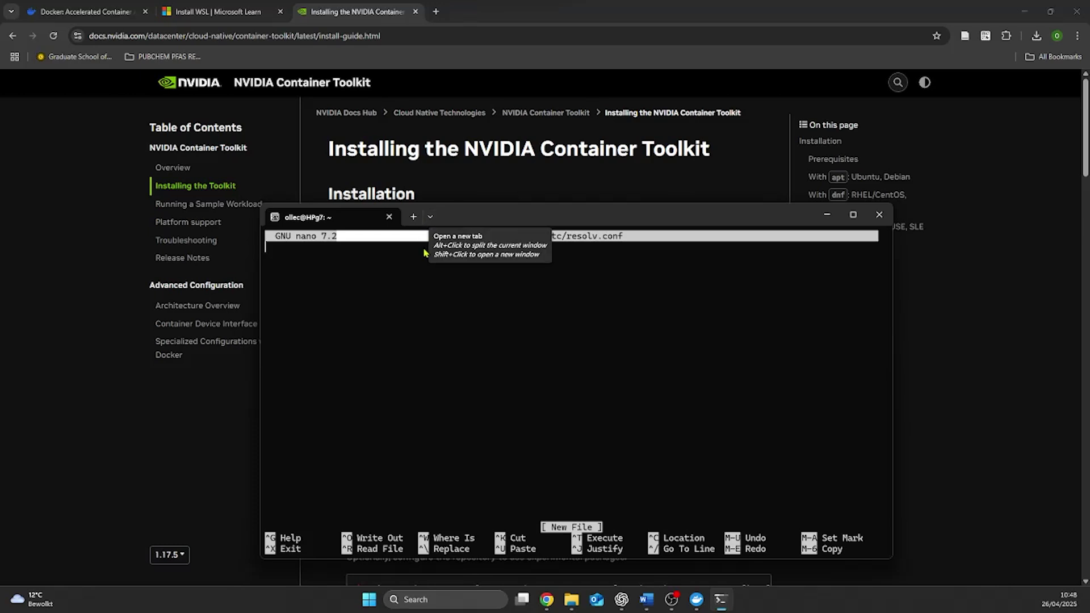
text(nam)
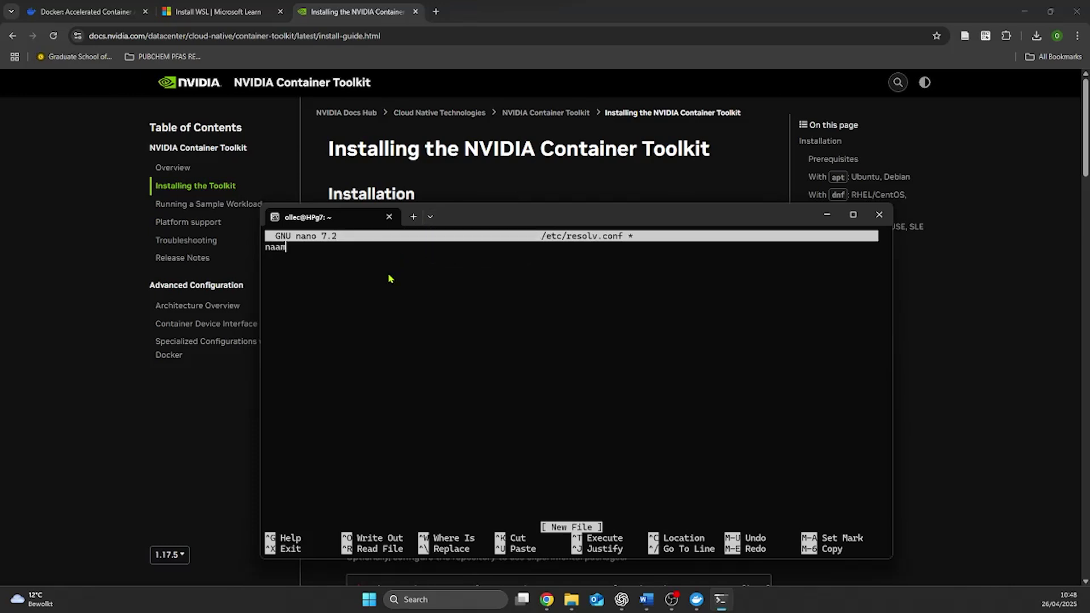
key(BackSpace)
text(meserver 8.8.8.)
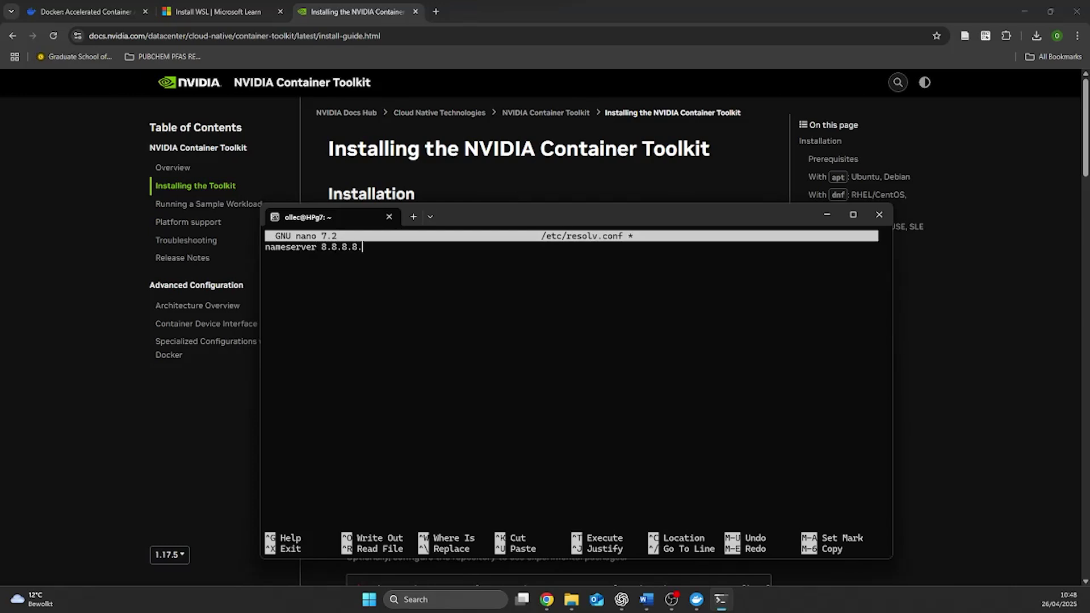
text(8)
key(ctrl+s)
key(ctrl+x)
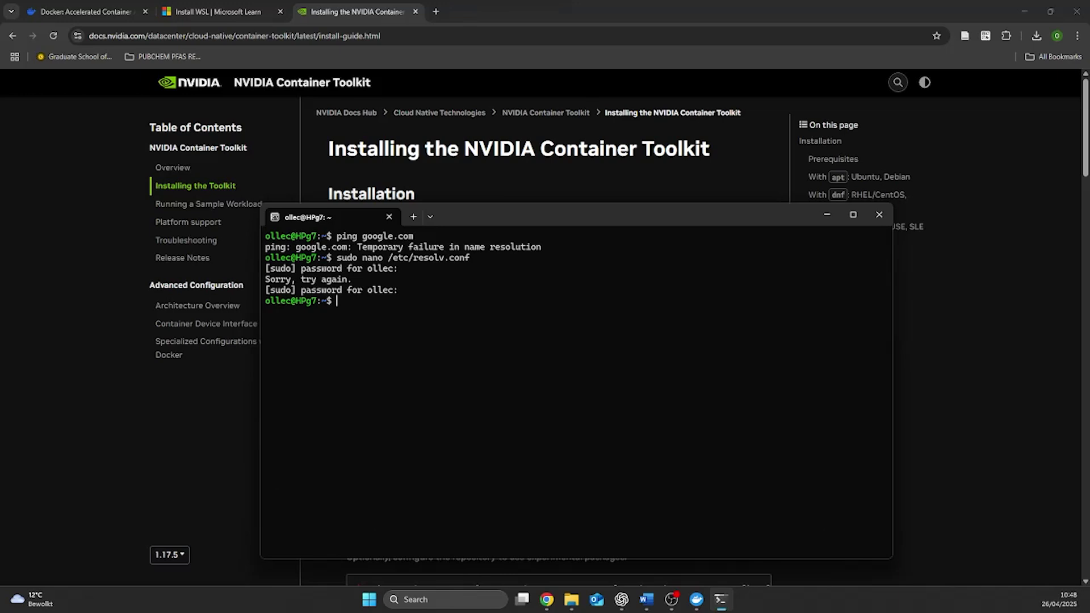
Ping google.com again and stop it, confirming 0% packet loss
text(ping google.com)
key(Return)
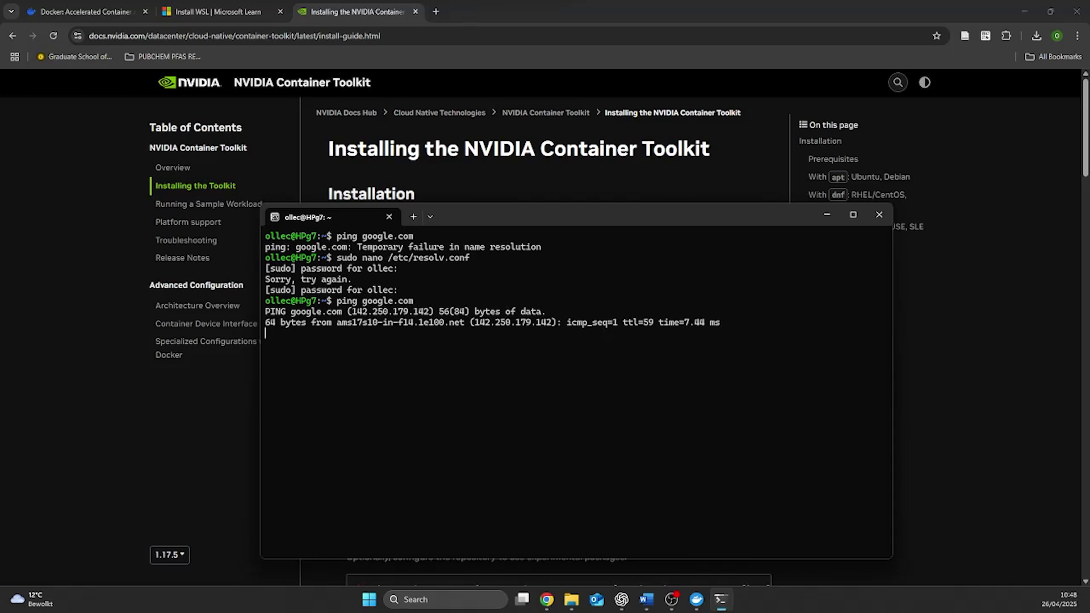
key(Escape)
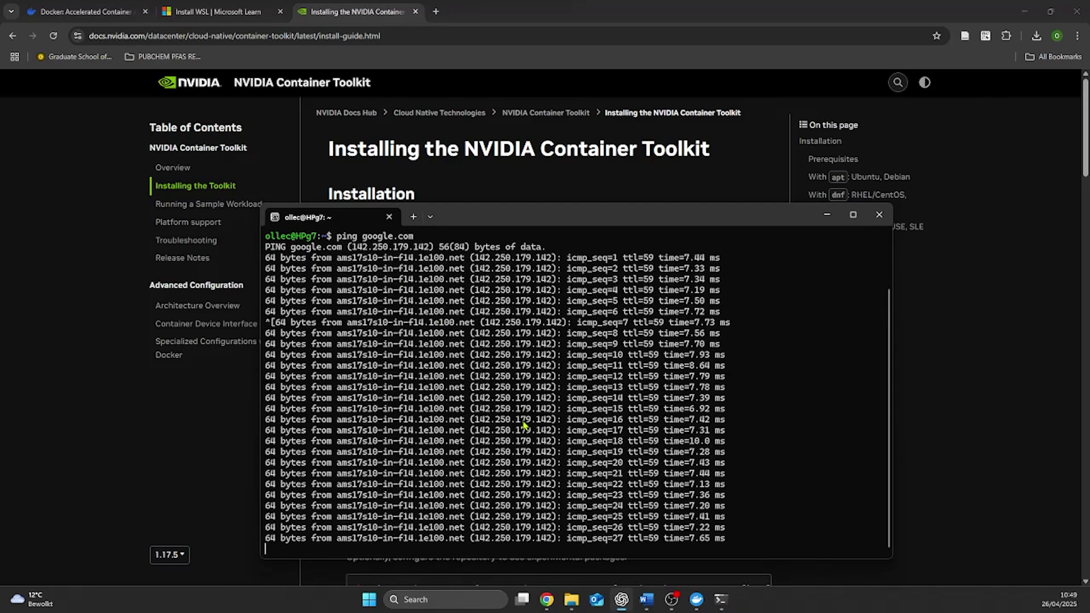
key(ctrl+c)
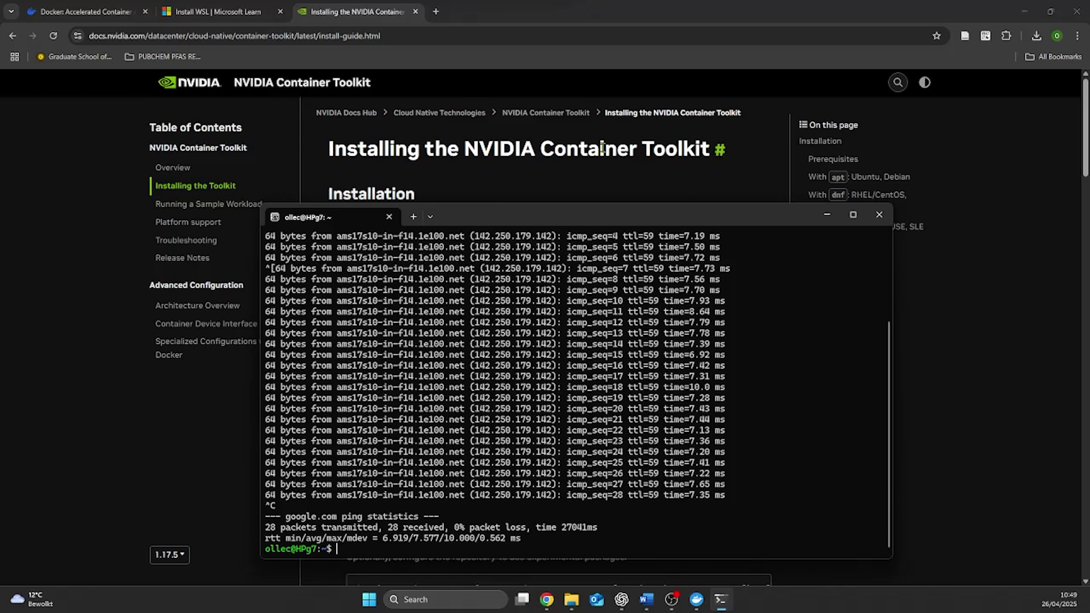
Copy the NVIDIA repository setup command from the guide, run it in the terminal, and confirm y to overwrite
click(602, 171)
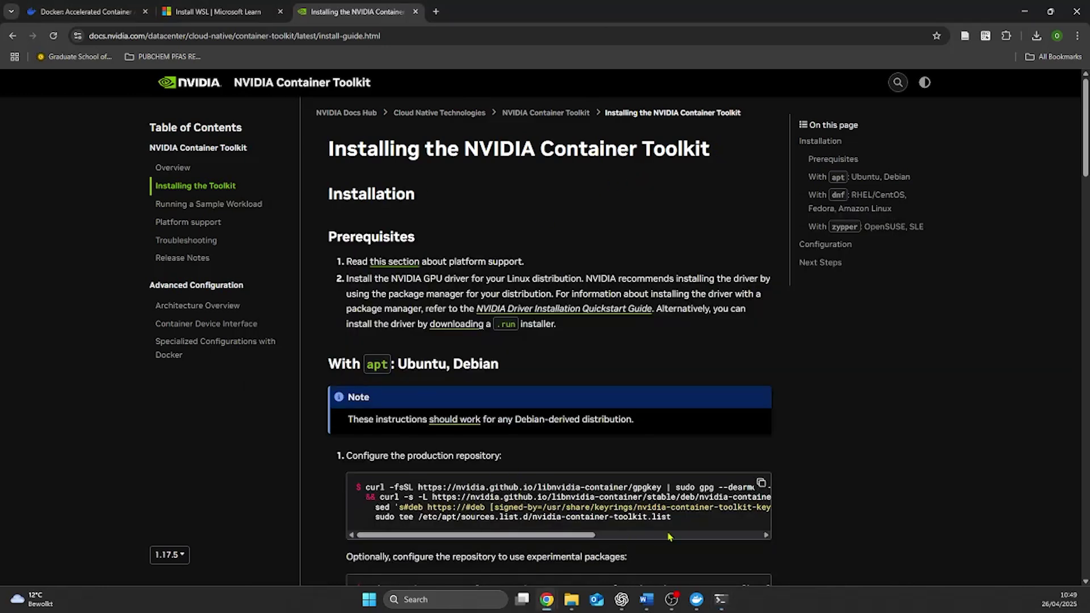
click(766, 485)
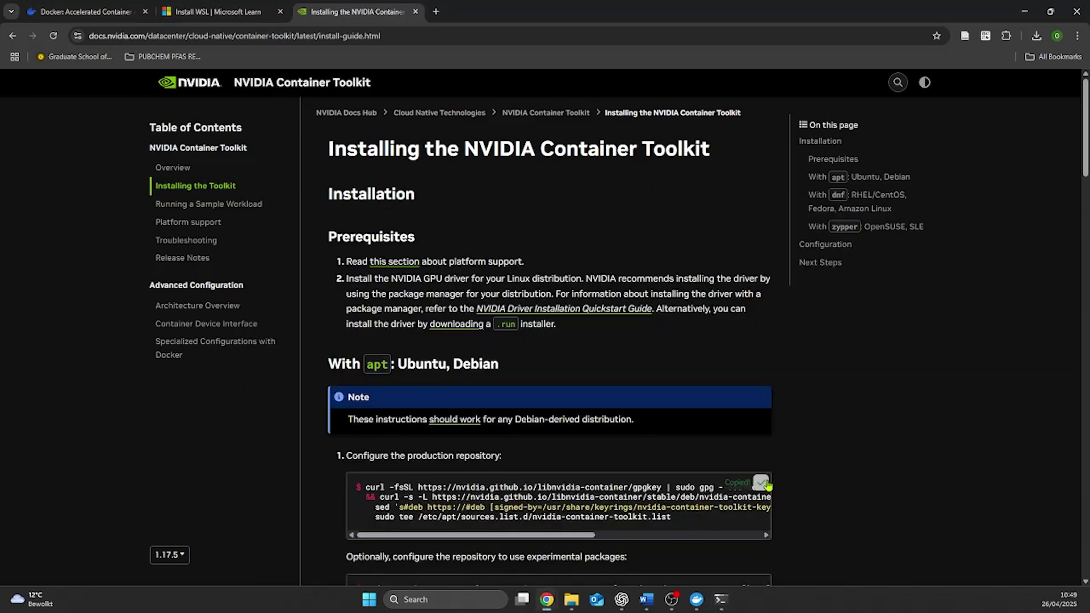
click(721, 599)
key(ctrl+v)
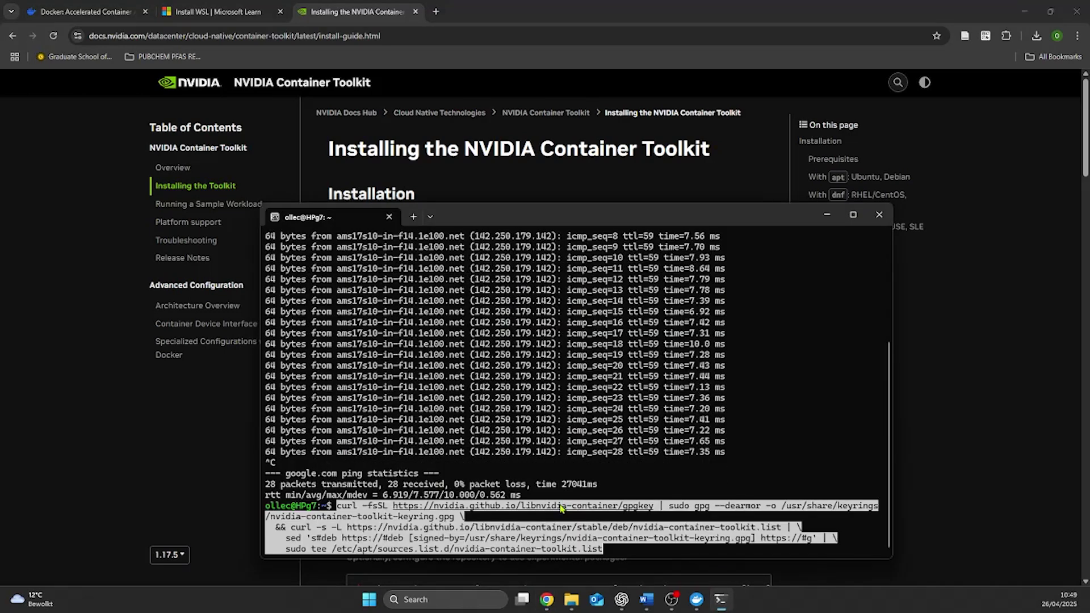
key(Return)
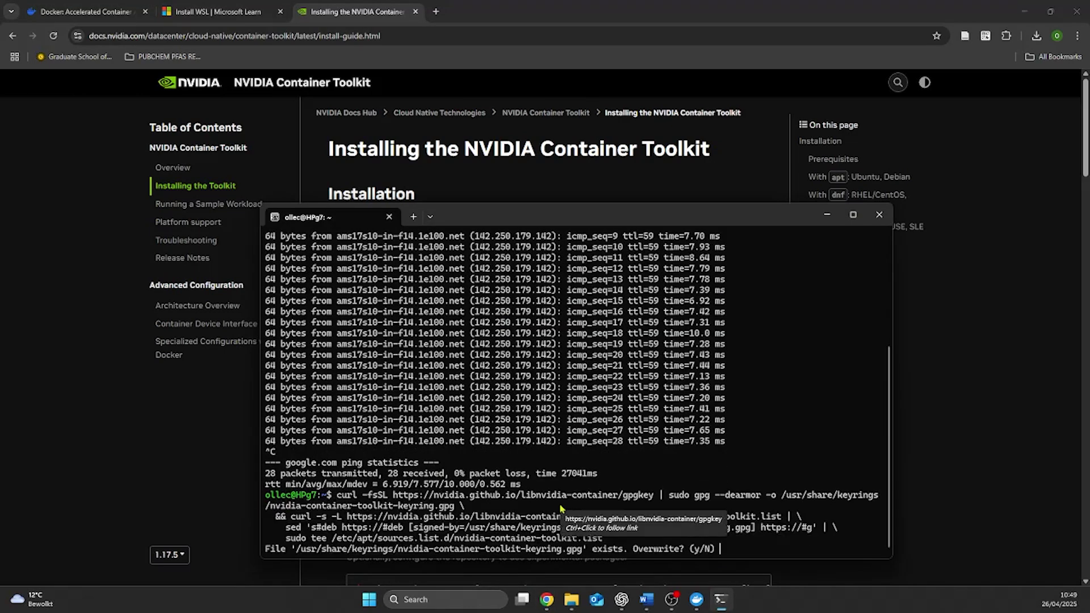
text(y)
key(Return)
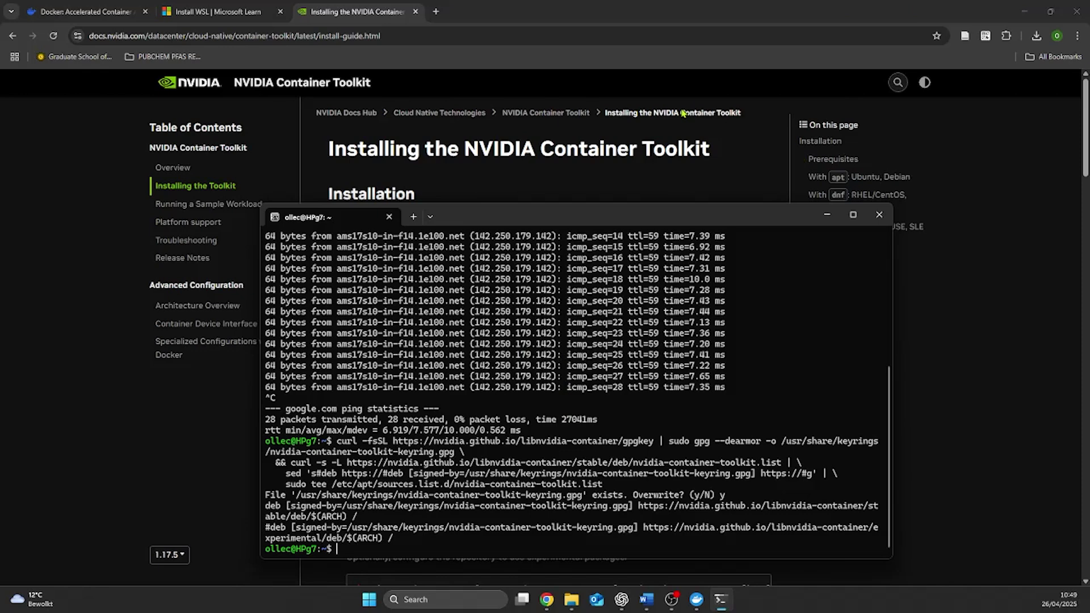
Copy the guide's sudo apt-get update command and run it in the terminal
drag(591, 222, 876, 134)
scroll(356, 274, down, 4)
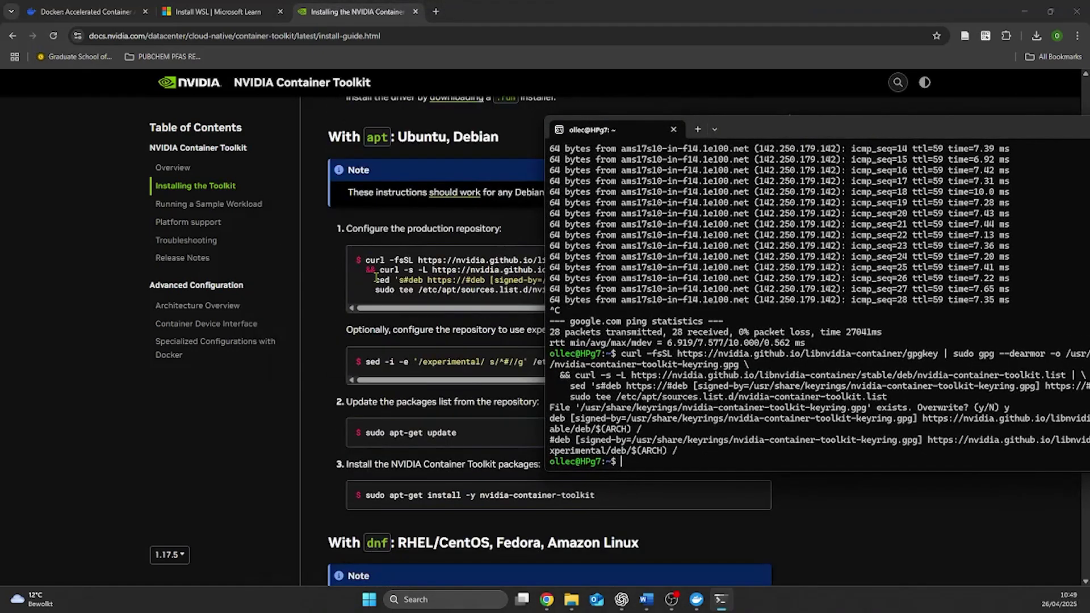
scroll(405, 295, down, 1)
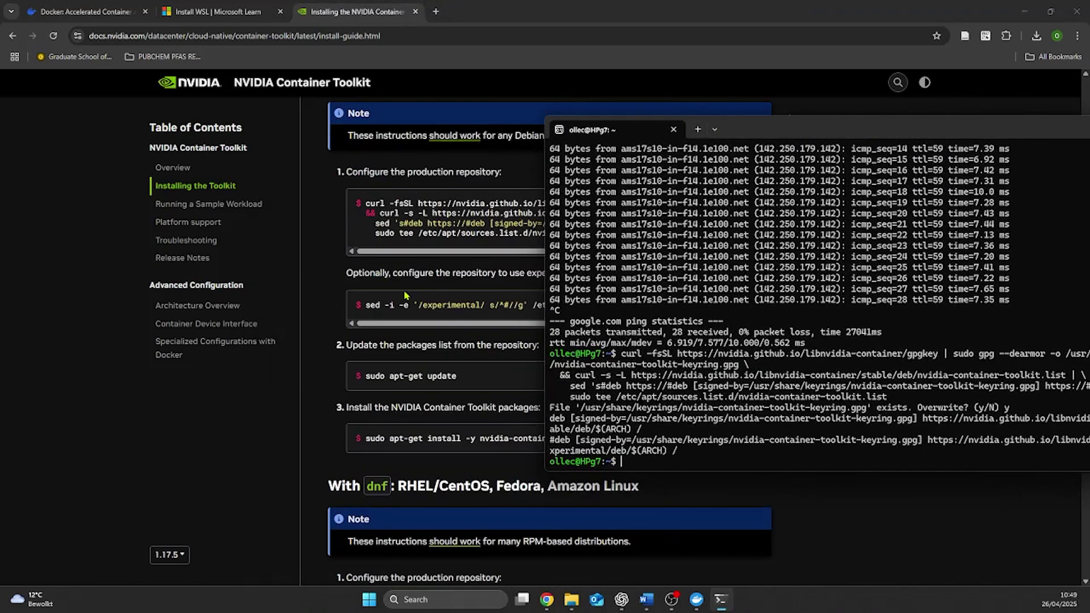
click(480, 387)
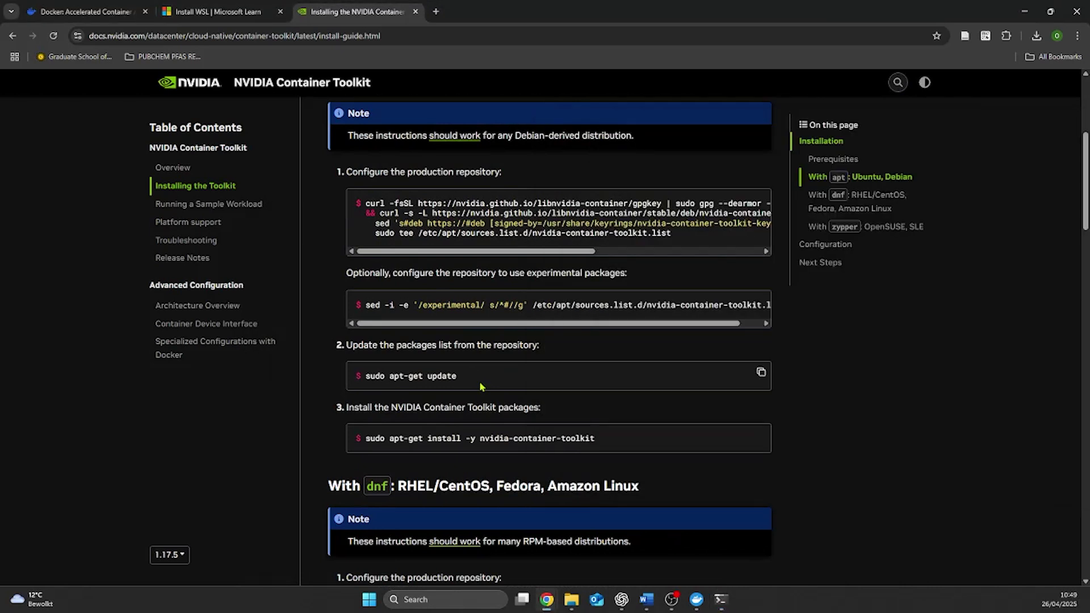
click(761, 372)
key(alt+Tab)
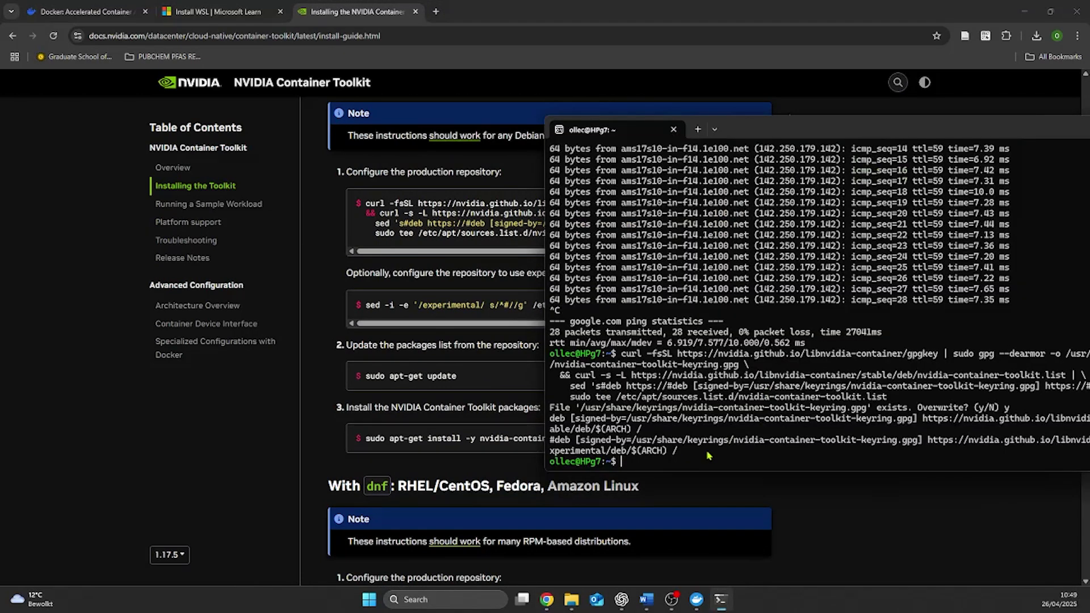
key(ctrl+v)
key(Return)
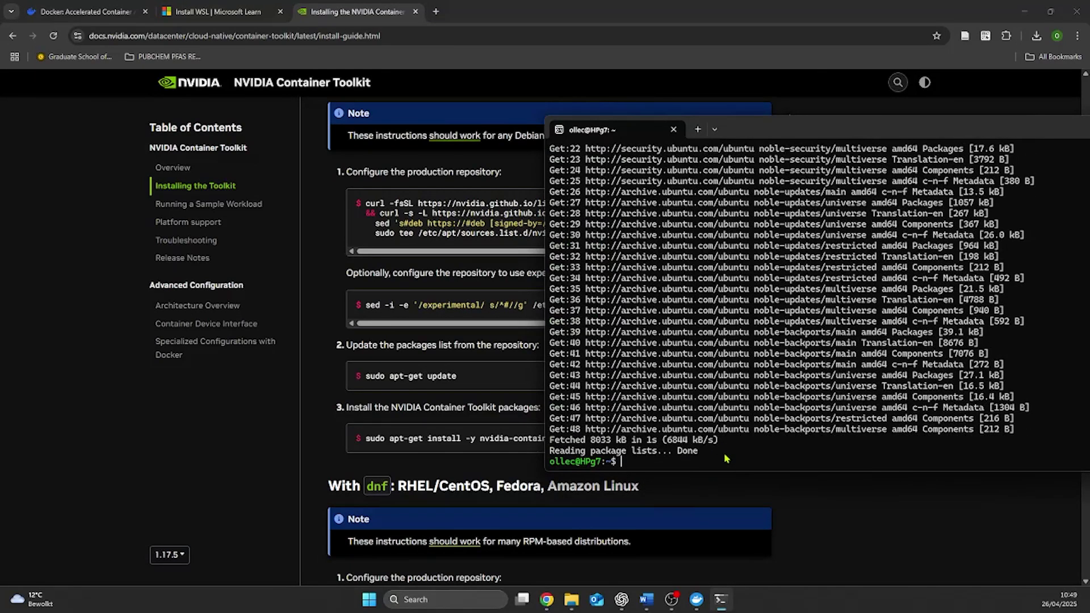
Copy and run sudo apt-get install -y nvidia-container-toolkit in the terminal
key(alt+Tab)
click(763, 435)
key(alt+Tab)
key(ctrl+v)
key(Return)
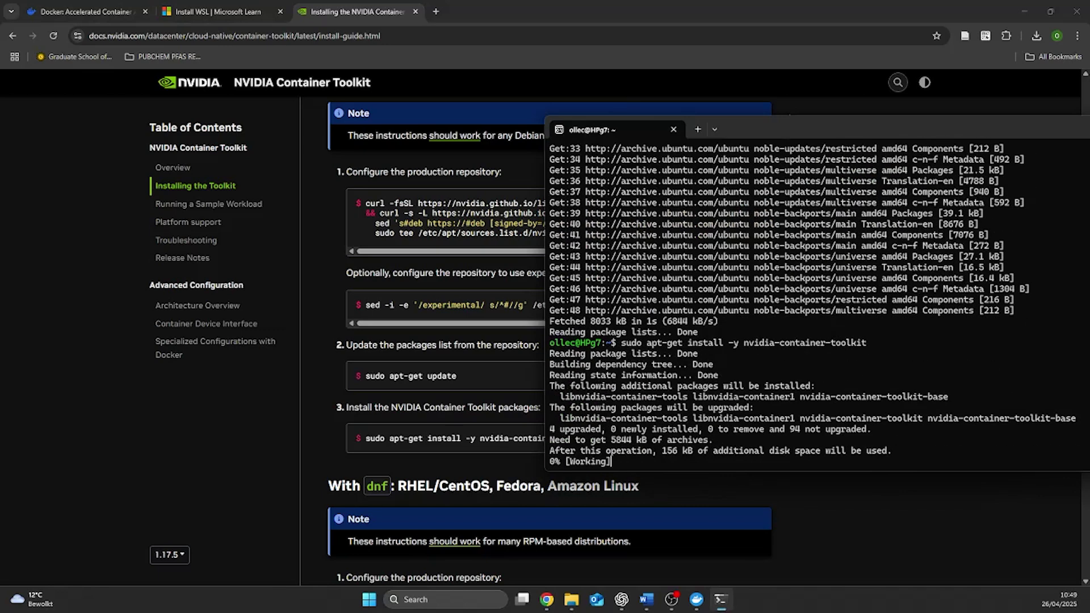
drag(754, 122, 515, 127)
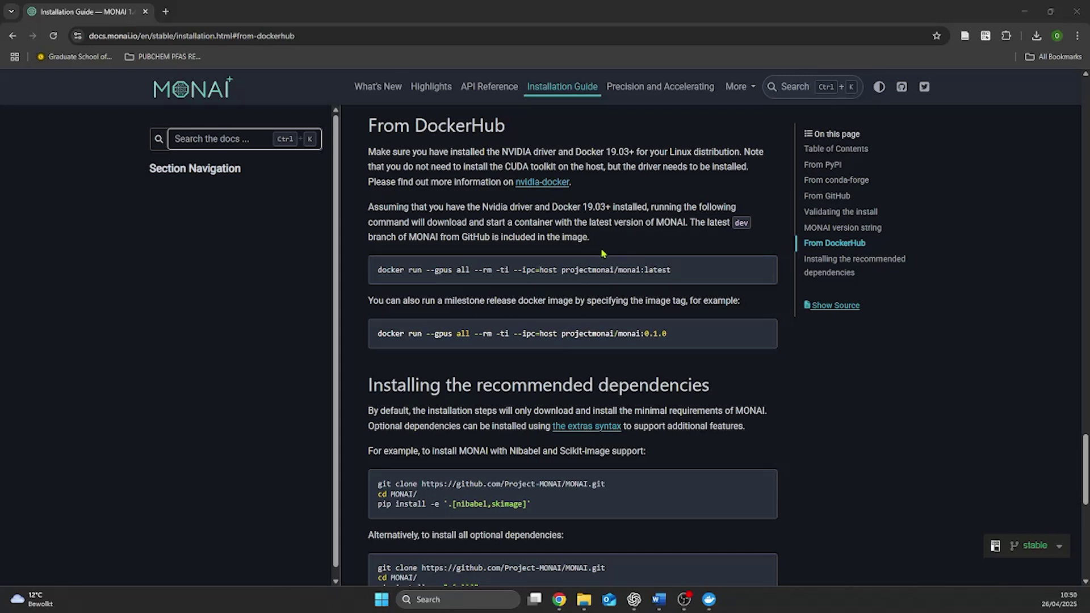
Check Docker Desktop's containers overview, then launch a new WSL terminal
click(710, 599)
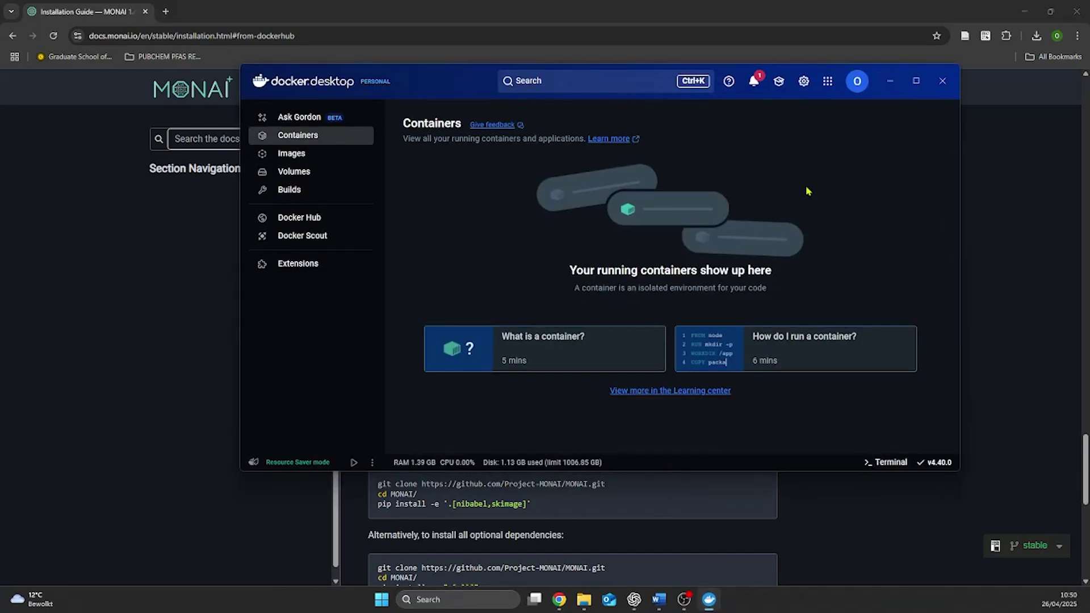
click(889, 81)
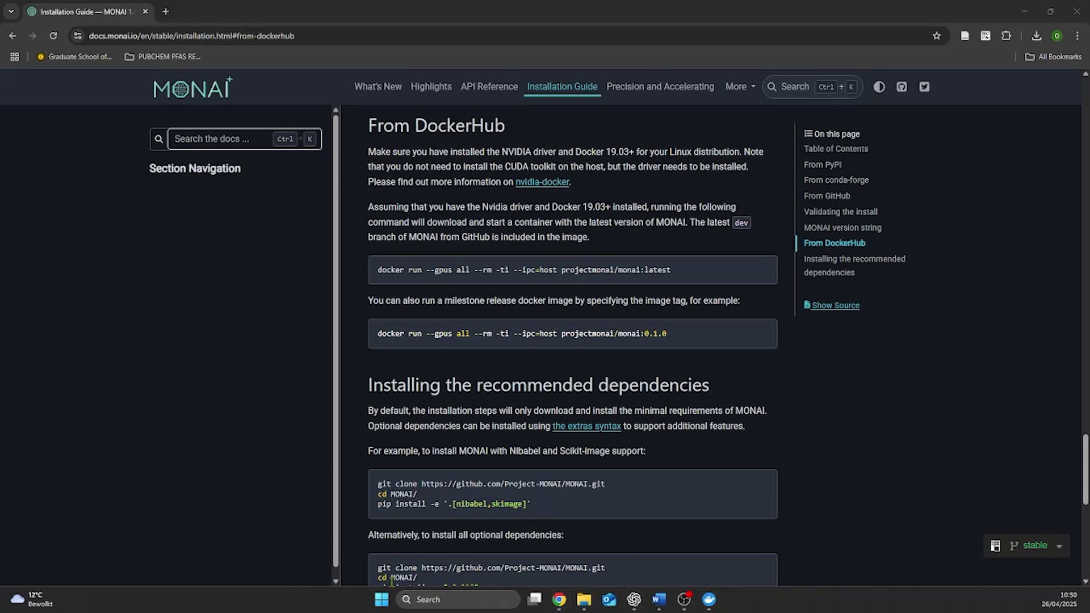
click(455, 595)
text(wsl)
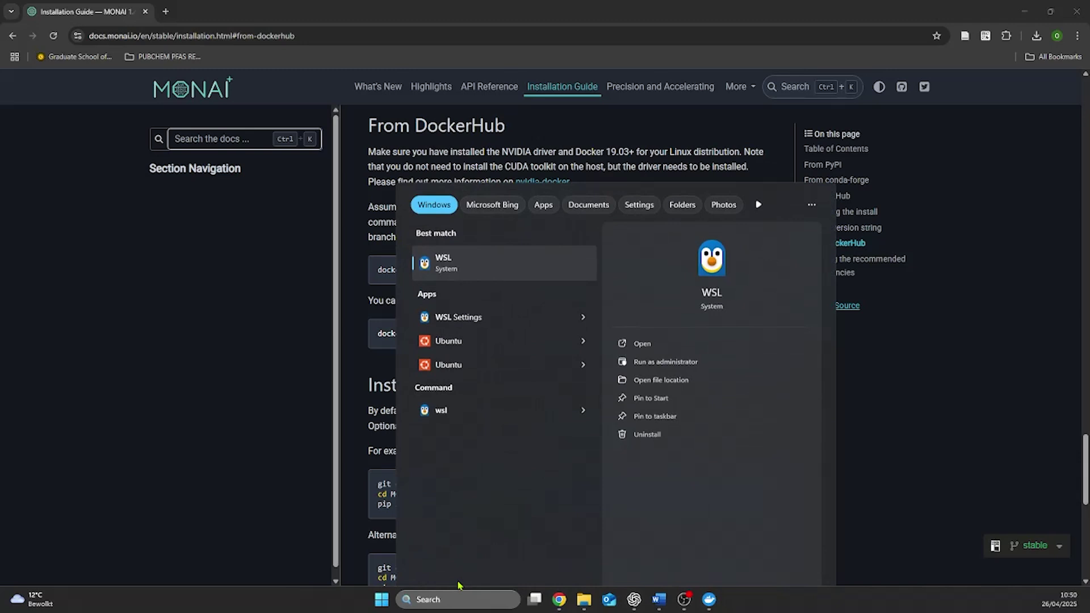
key(Return)
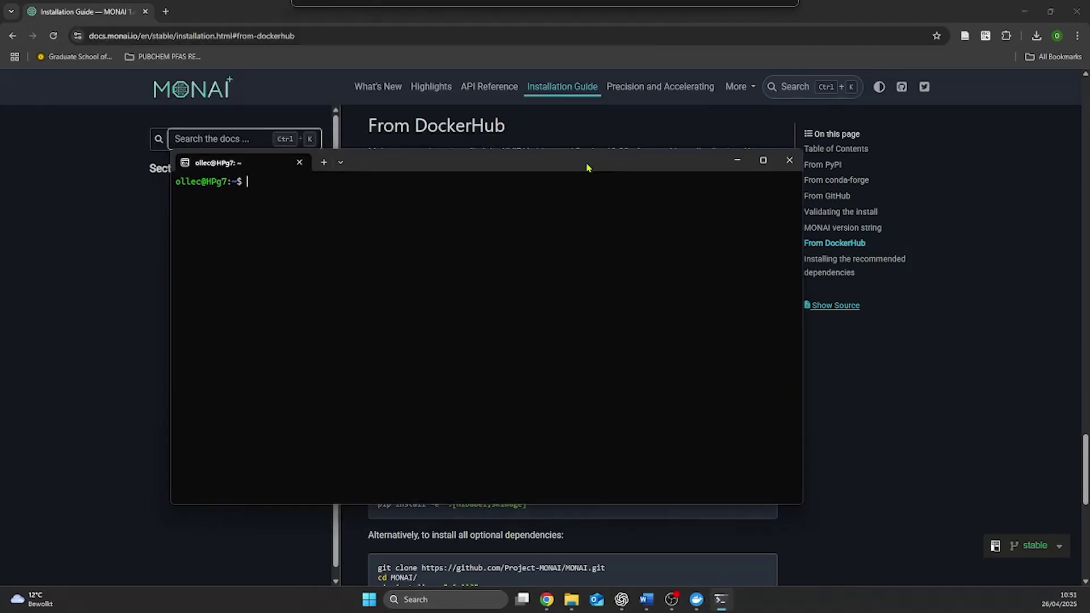
drag(588, 165, 629, 319)
Copy the docs' docker run command for the latest MONAI image and start it with GPU access
drag(754, 277, 380, 268)
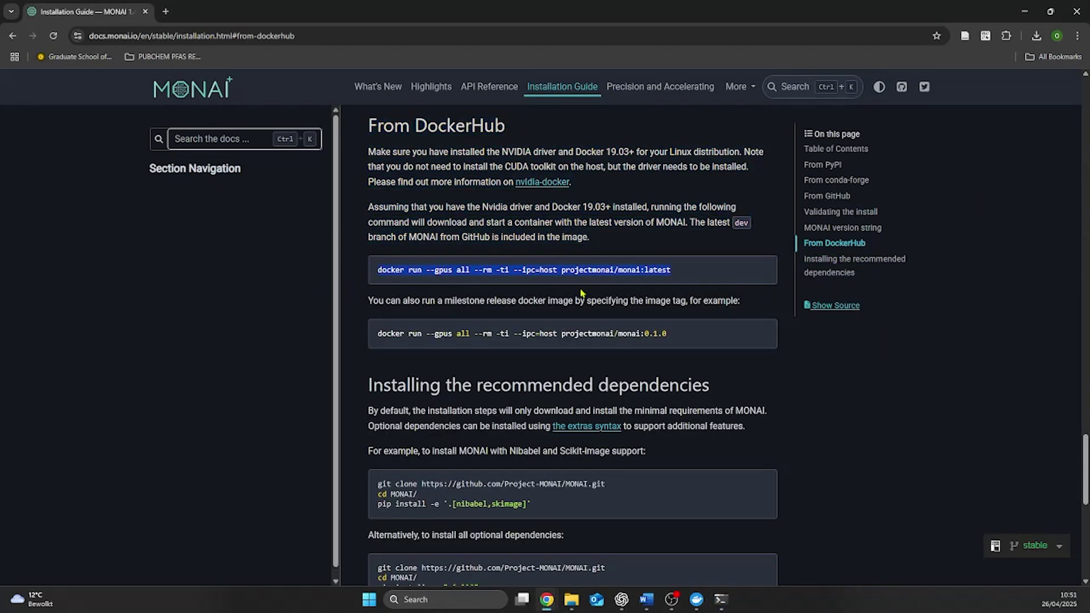
click(721, 599)
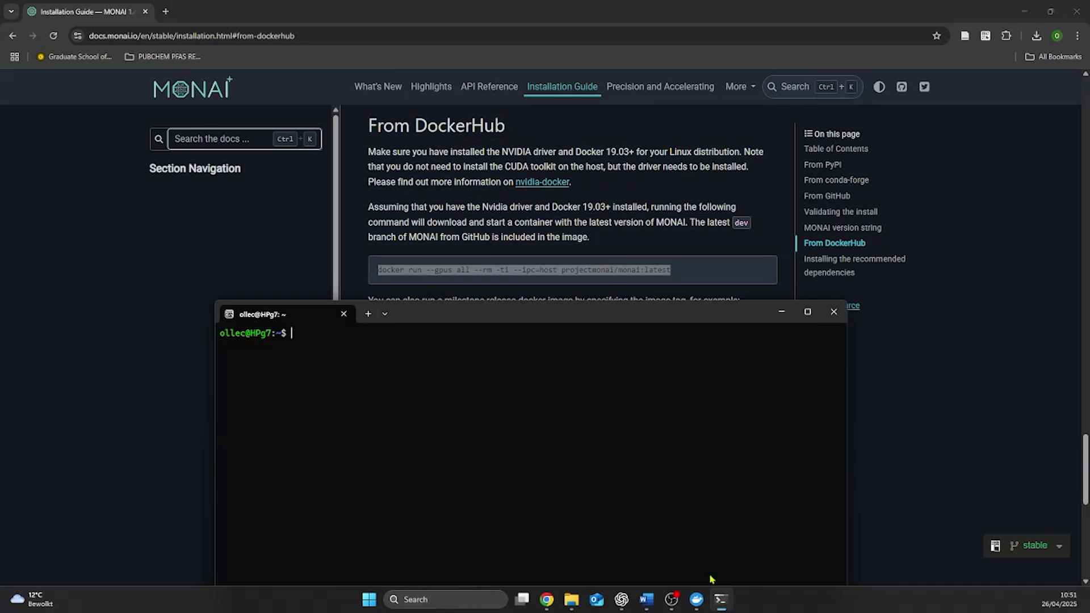
key(ctrl+v)
key(Return)
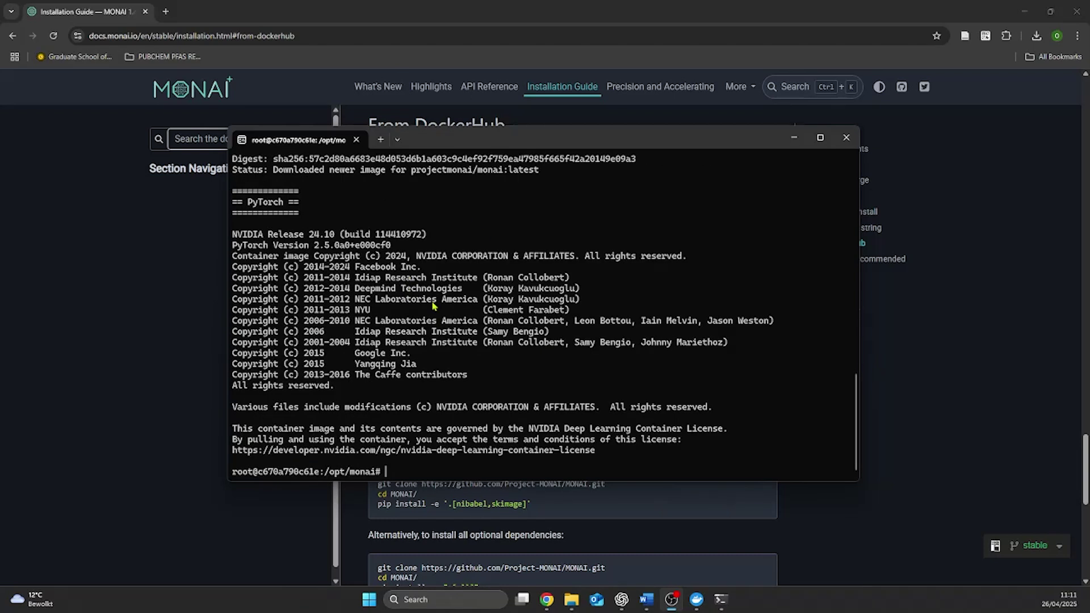
In a new Ubuntu tab, run the cuda-sample nbody GPU benchmark container and close the first tab
click(397, 139)
click(438, 225)
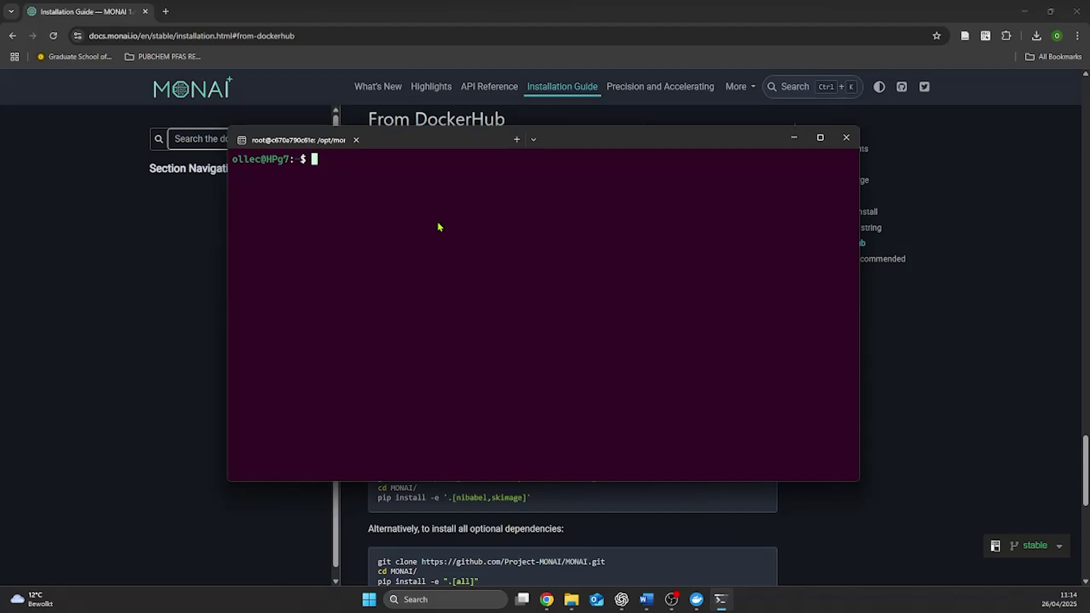
key(ctrl+v)
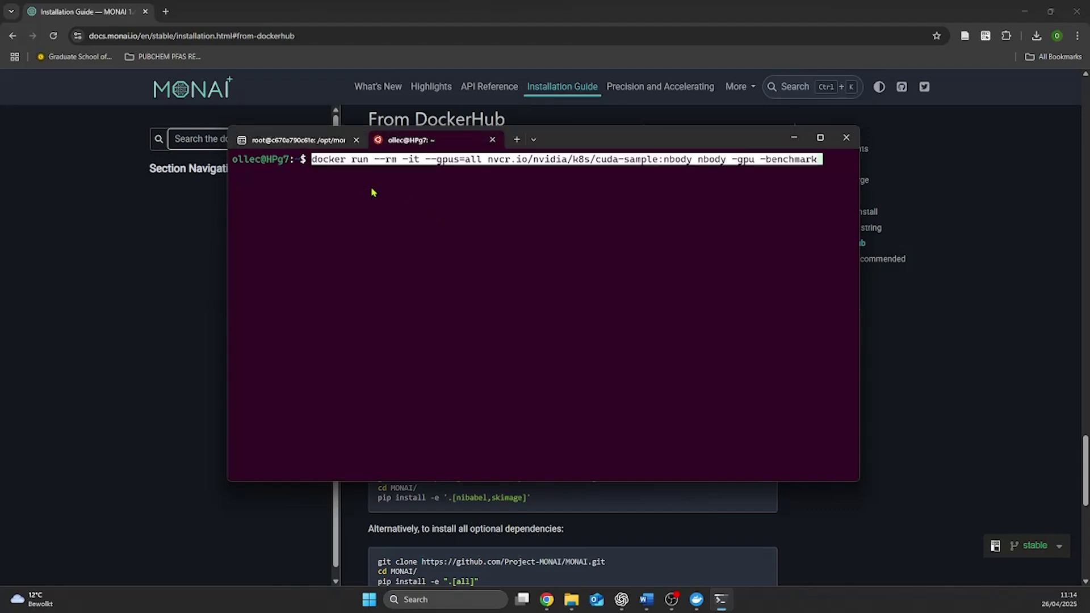
key(Return)
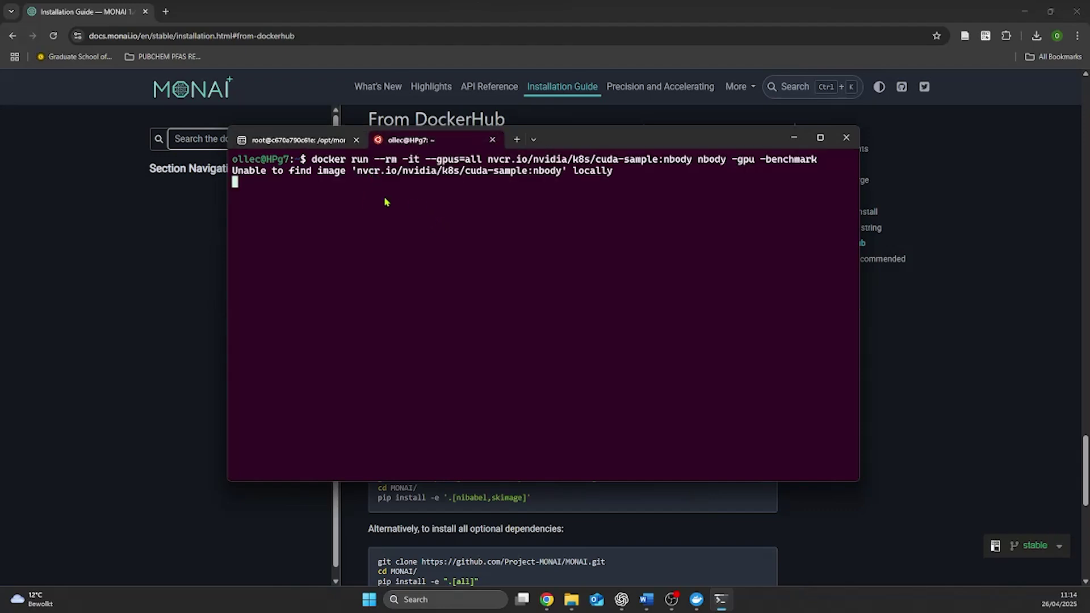
click(356, 140)
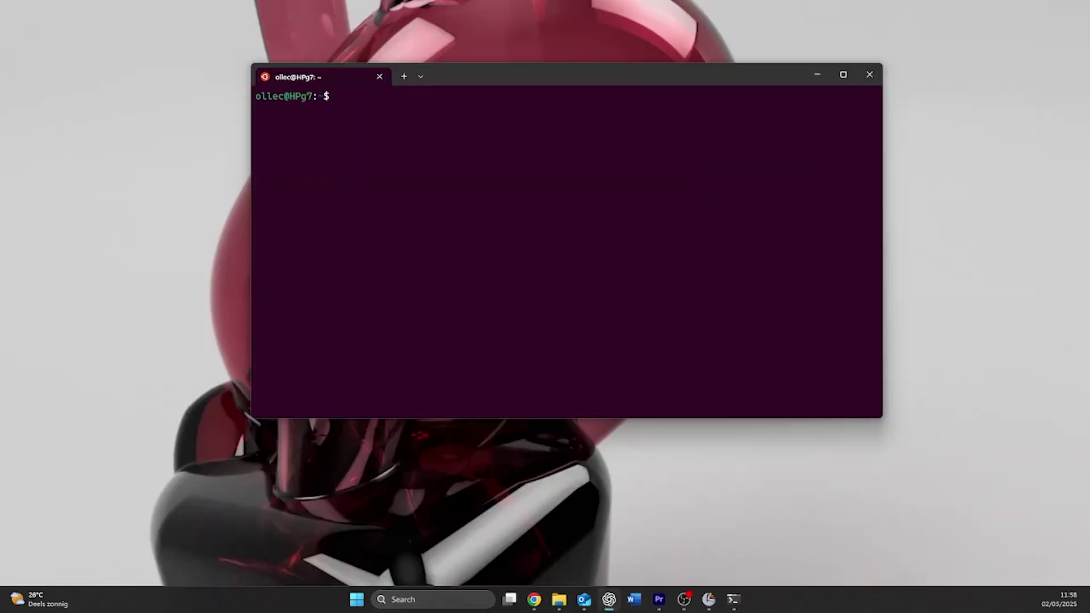
Create and enter ~/monai-server, then clone MONAILabel into its apps folder
click(530, 294)
key(ctrl+v)
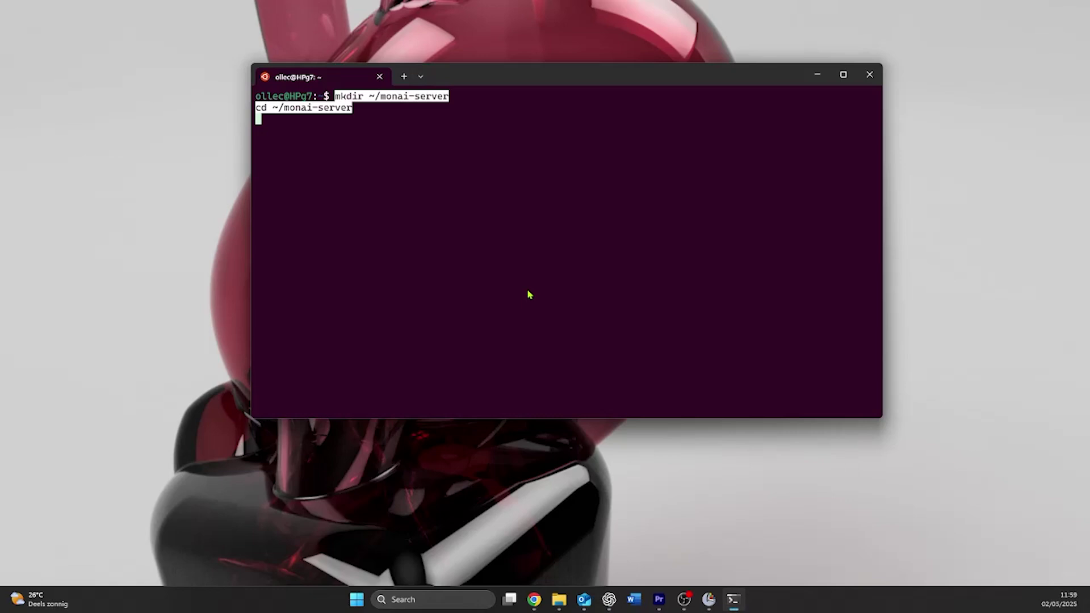
key(Return)
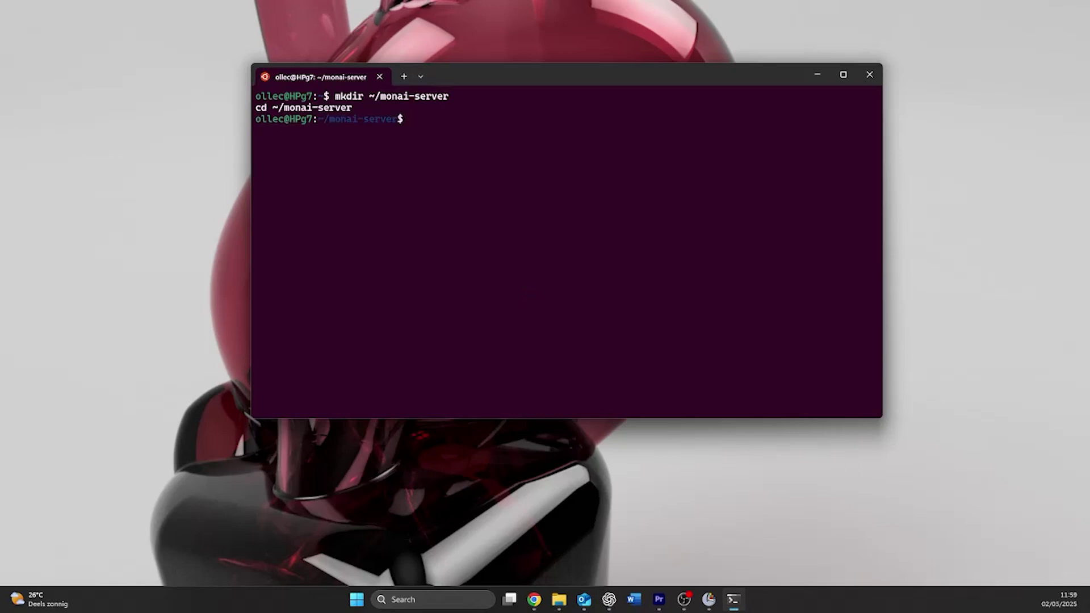
key(alt+Tab)
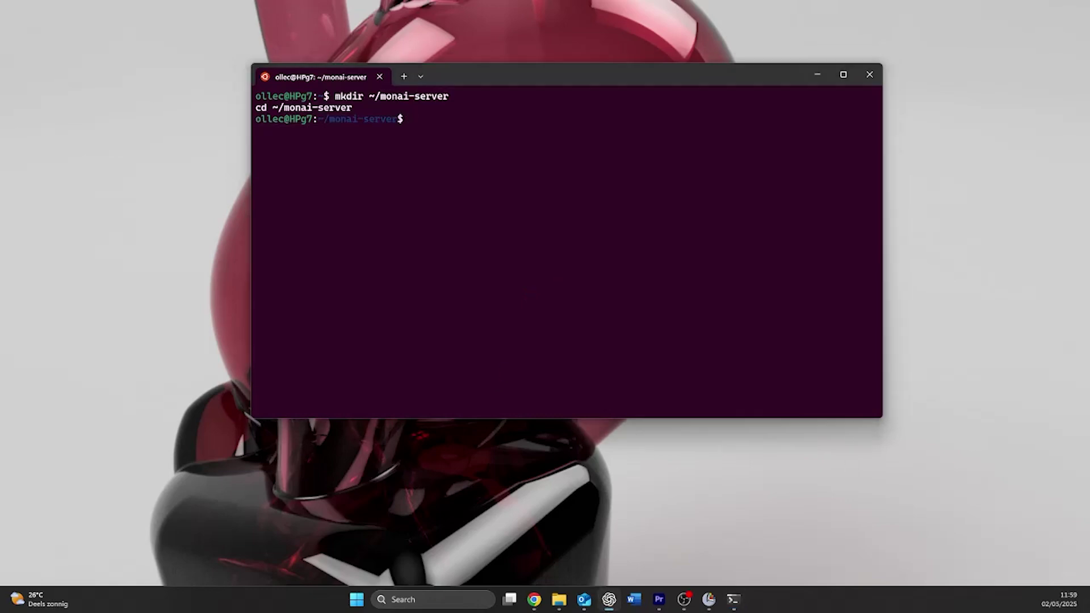
key(alt+Tab)
key(ctrl+v)
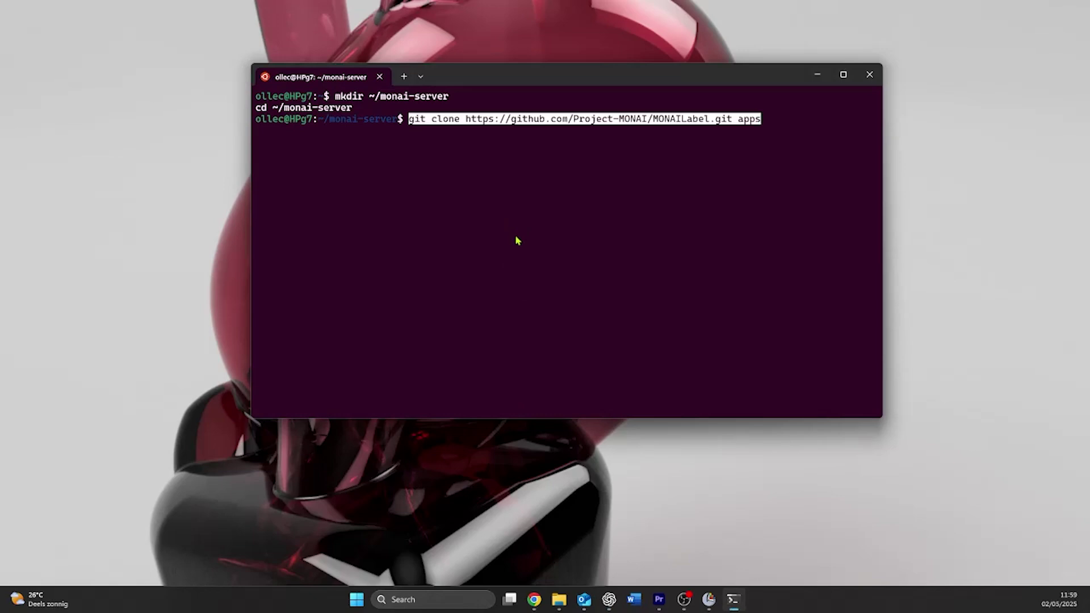
key(Return)
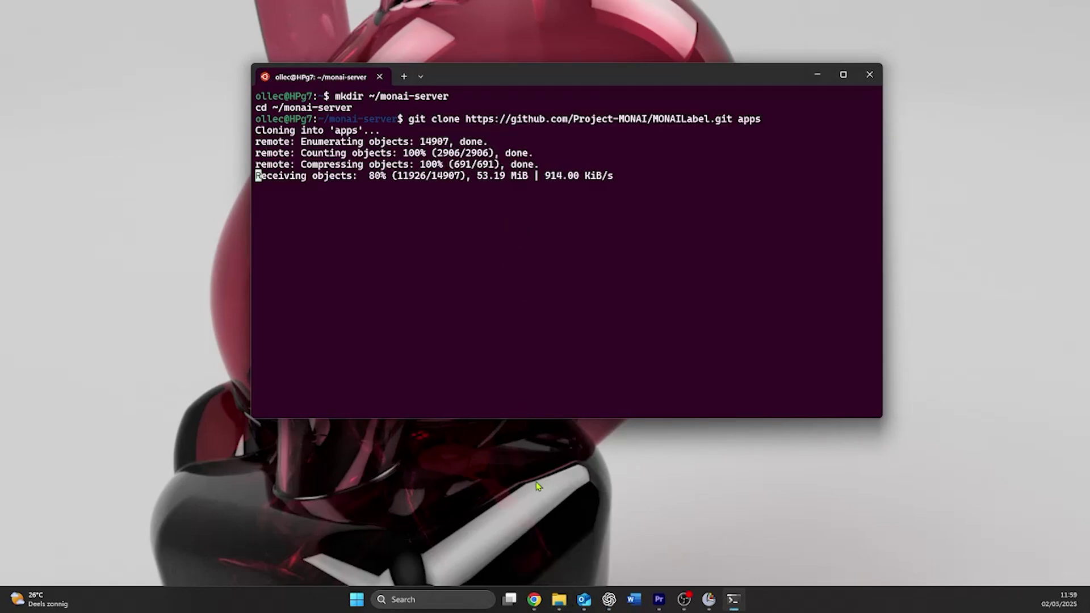
Move into apps/sample-apps/radiology and start the MONAI Label server with the docker run start_server command
text(cd apps/sample-apps/radiology)
key(Return)
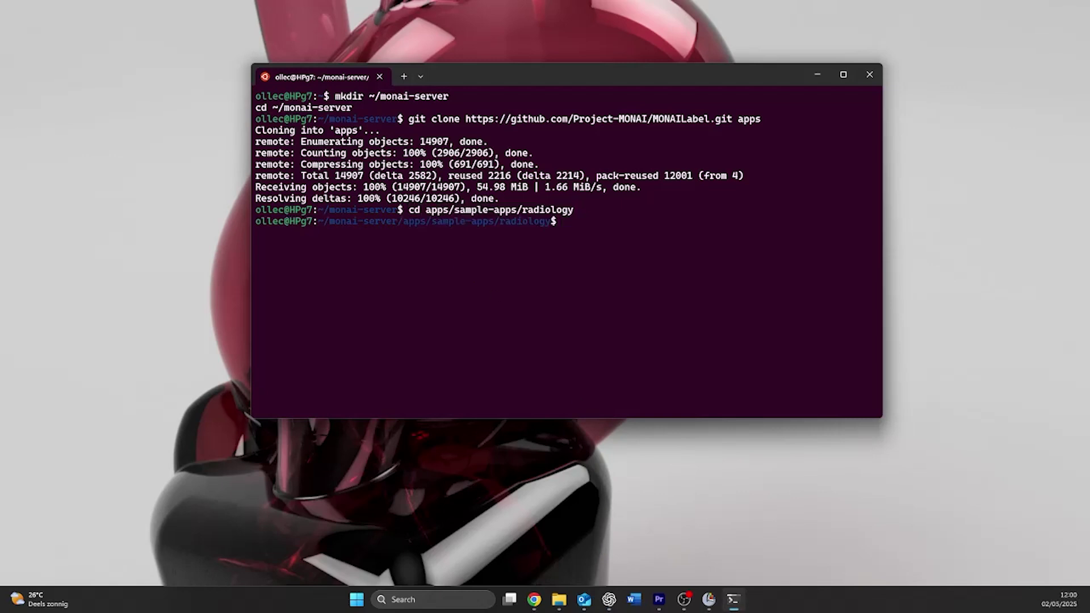
click(637, 309)
text(docker run -it --gpus all --ipc=host --net=host \   -v ~/monai-server/apps/sample-apps/radiology:/app \   -v ~/monai-server/data:/data \   projectmonai/monailabel:latest monailabel start_server \   --app /app \   --studies /data \   --conf models deepedit)
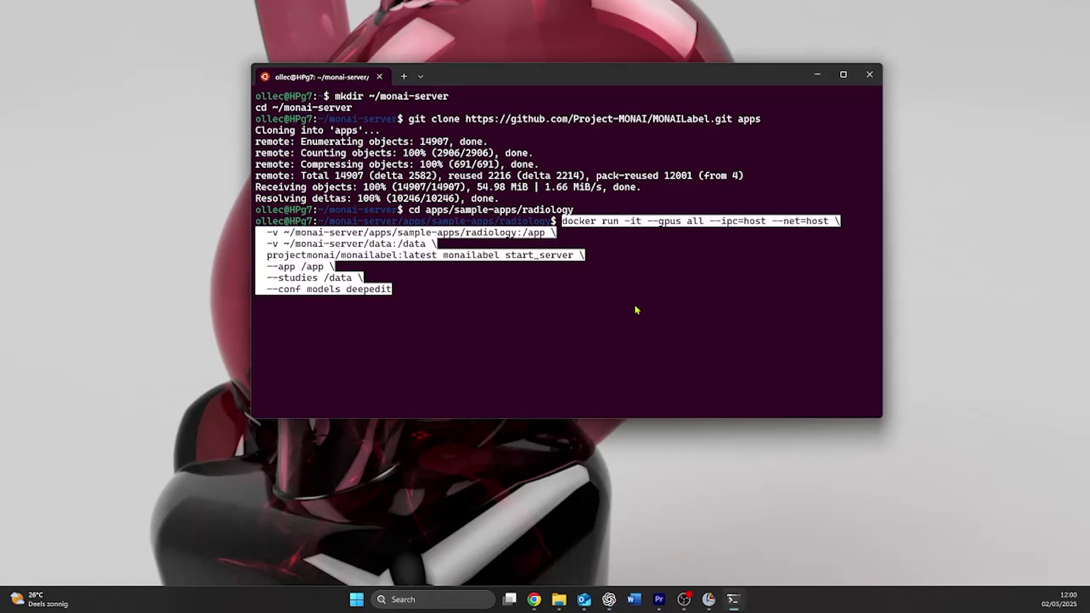
key(Return)
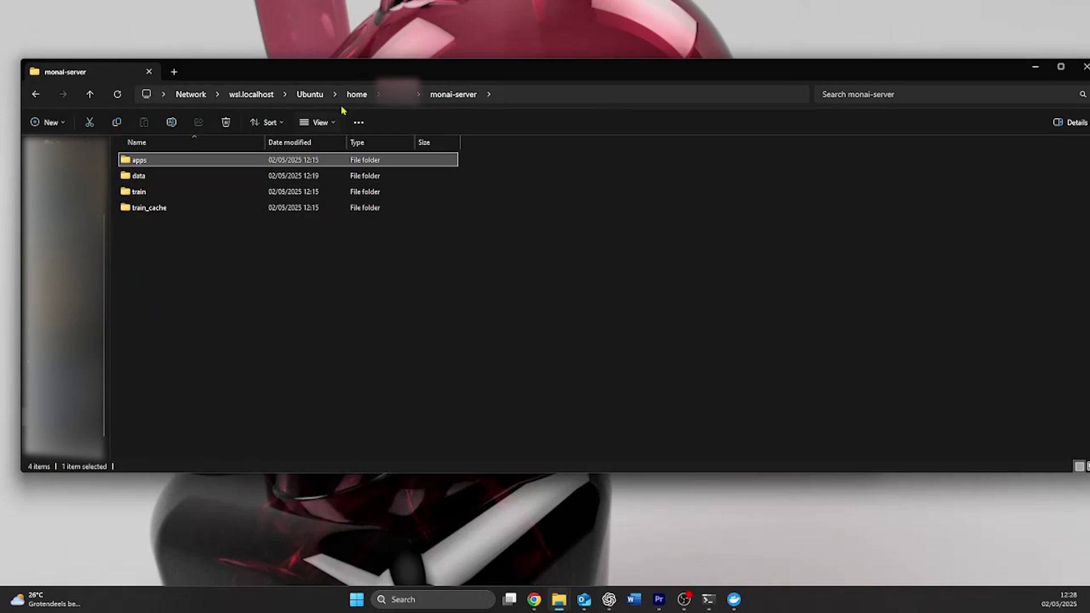
Browse apps > sample-apps > radiology > lib > configs and open segmentation.py with PyCharm Community Edition
double_click(327, 165)
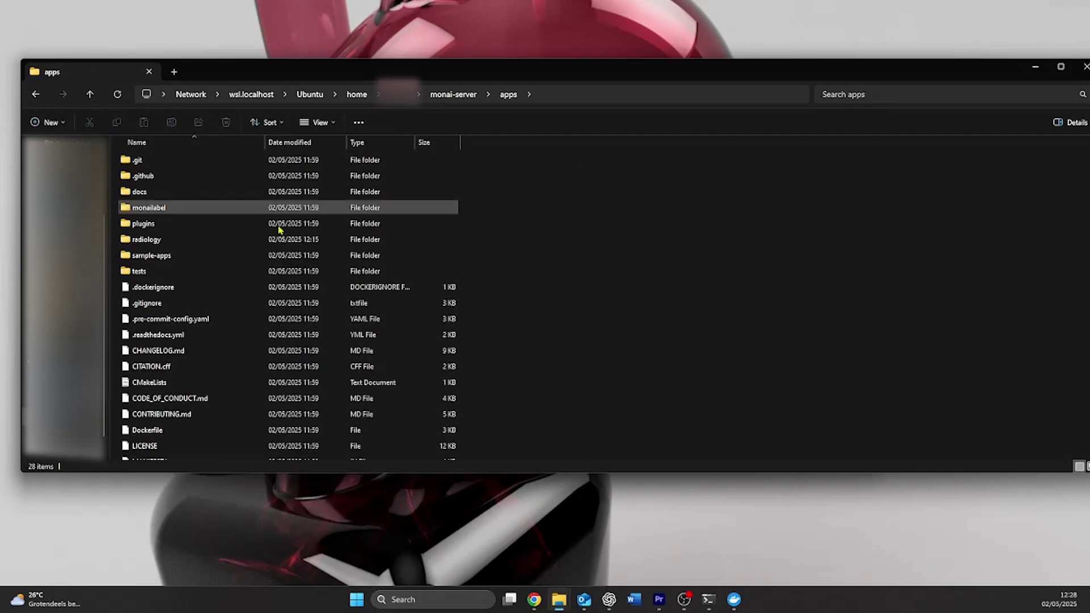
double_click(260, 254)
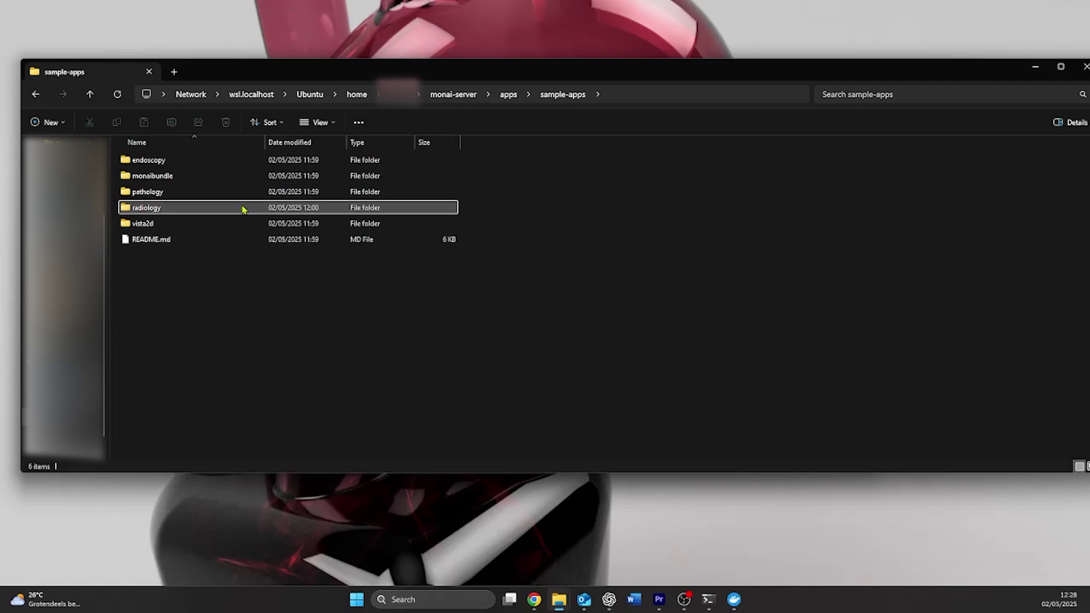
double_click(243, 209)
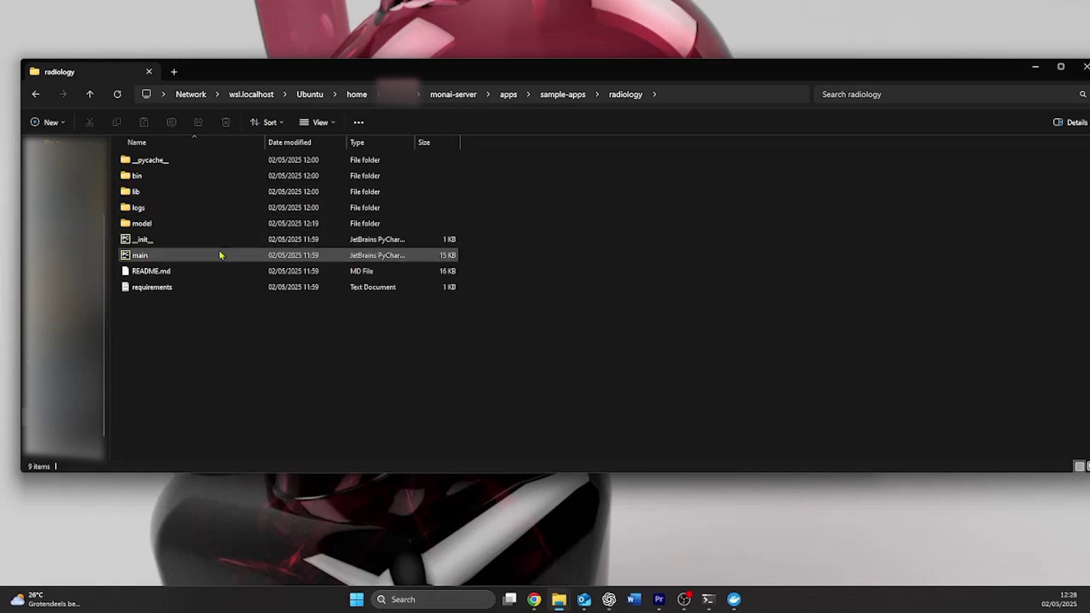
double_click(213, 192)
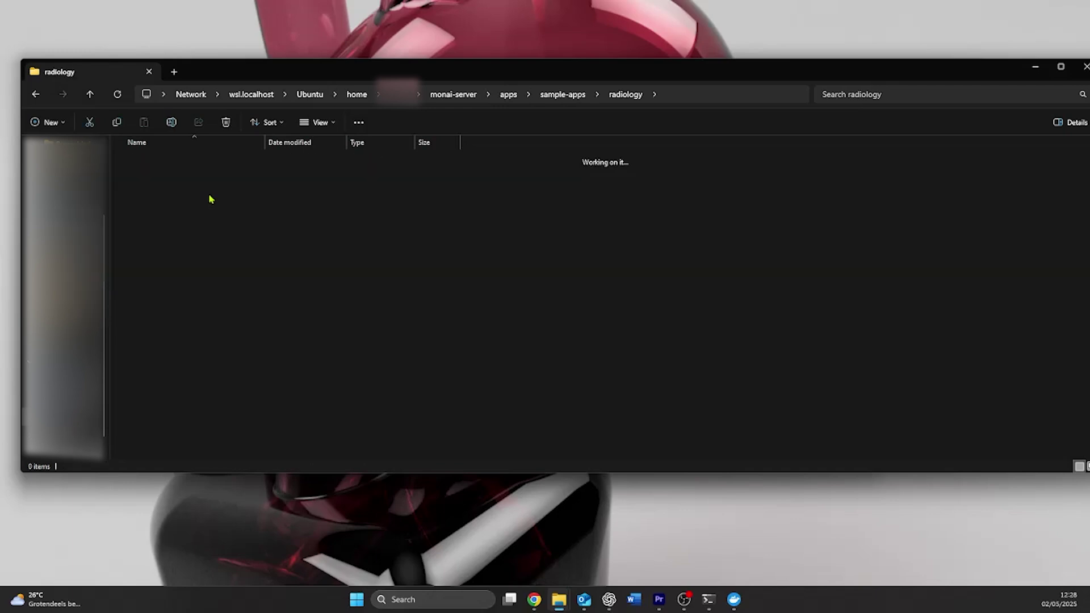
double_click(211, 194)
double_click(203, 271)
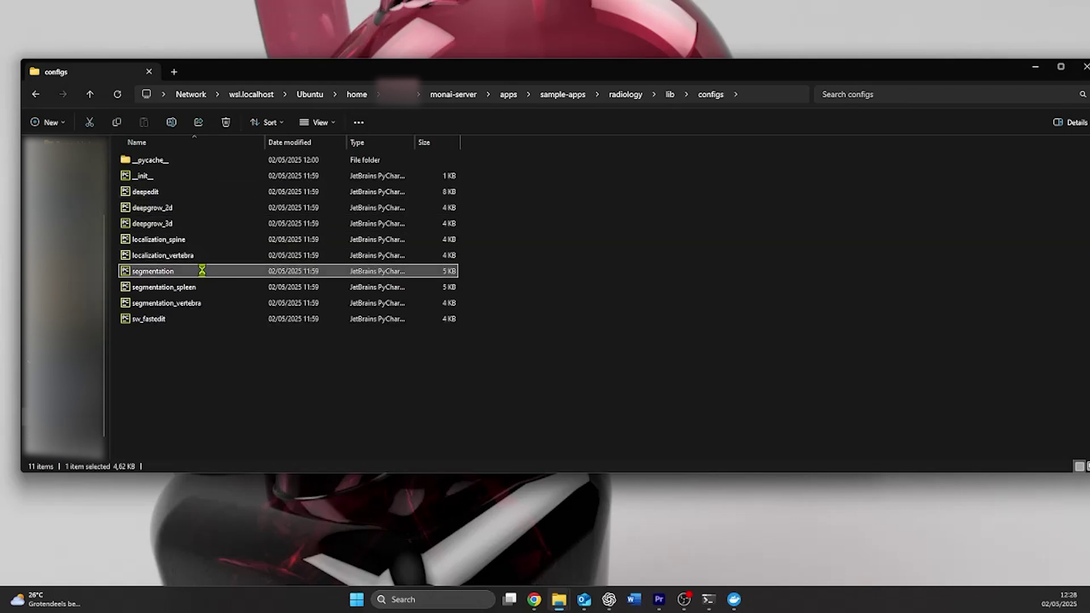
right_click(203, 271)
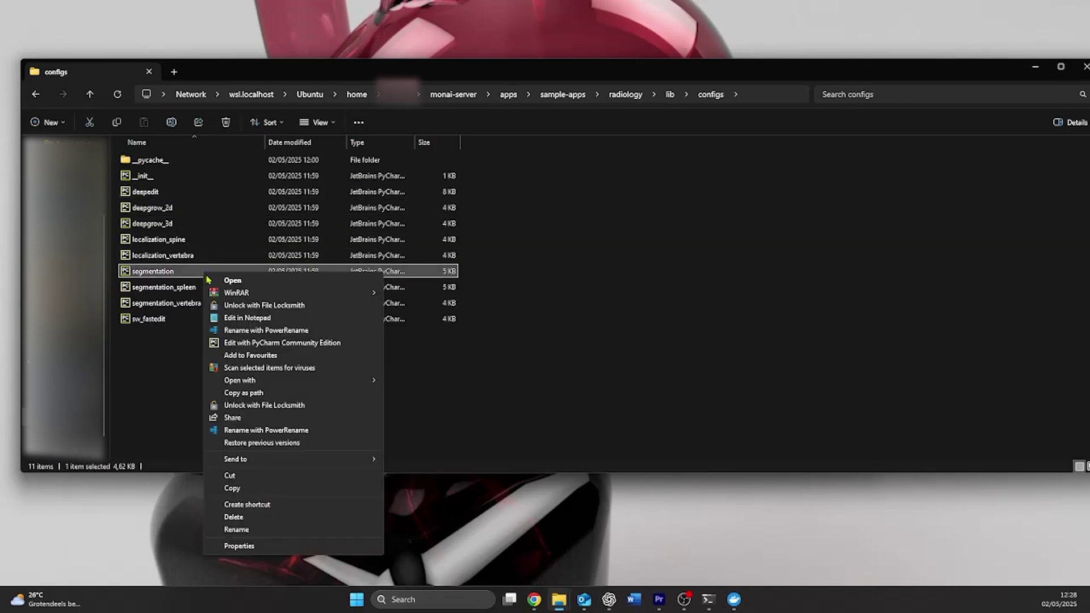
click(259, 343)
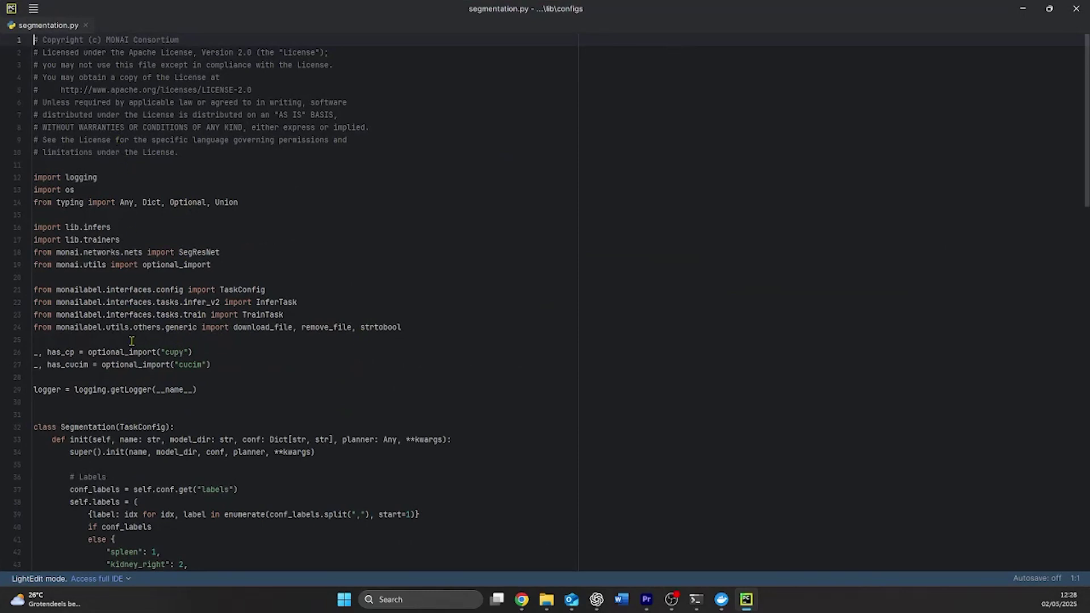
Delete the label entries after spleen and rename spleen to 'Left Atrium'
scroll(145, 489, down, 2)
scroll(147, 507, down, 6)
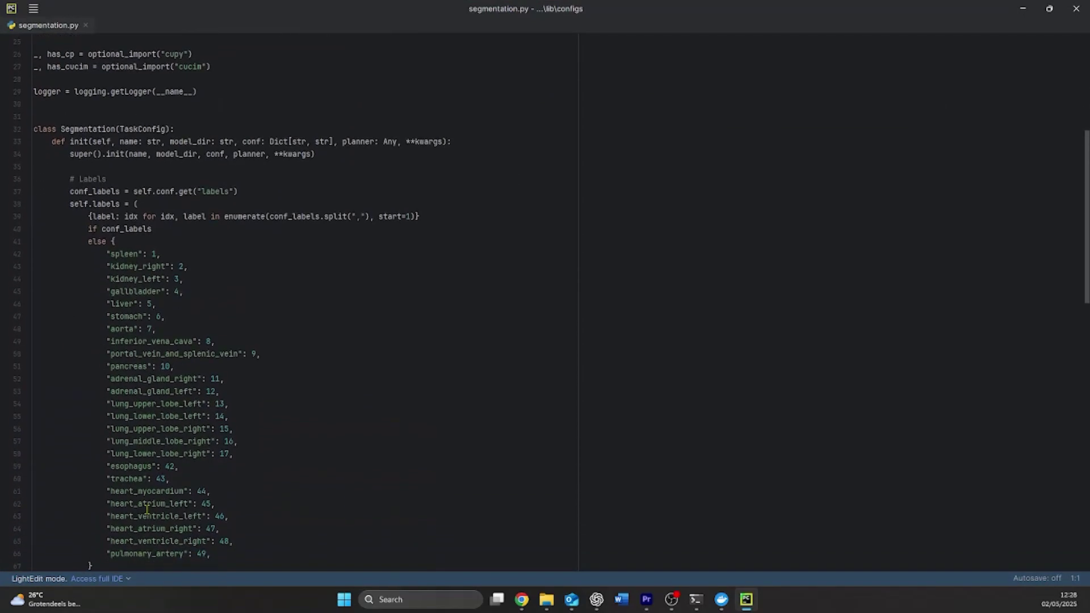
scroll(139, 254, down, 2)
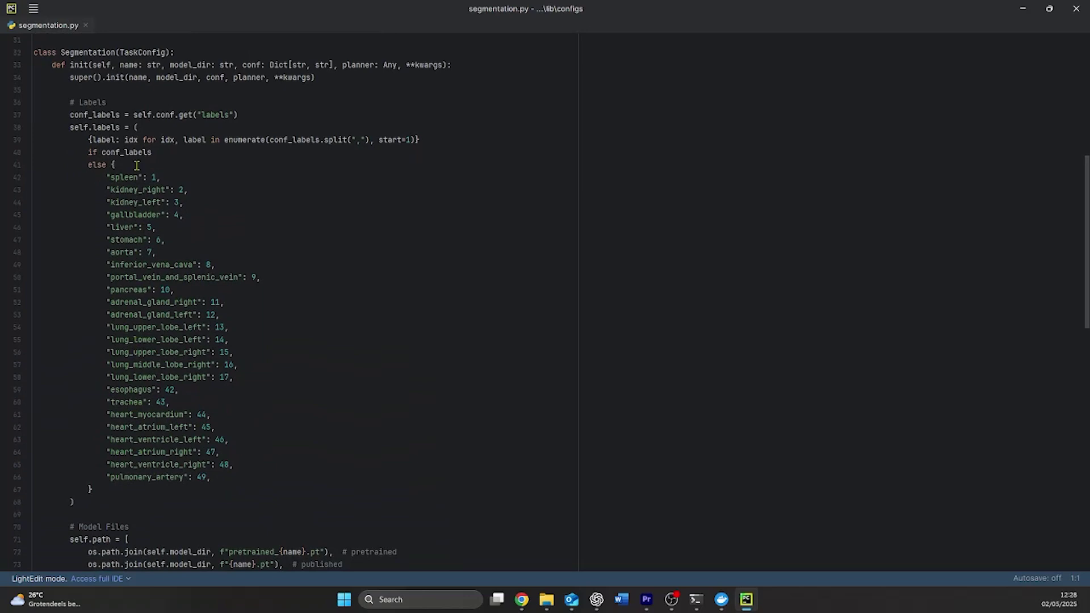
drag(237, 474, 32, 190)
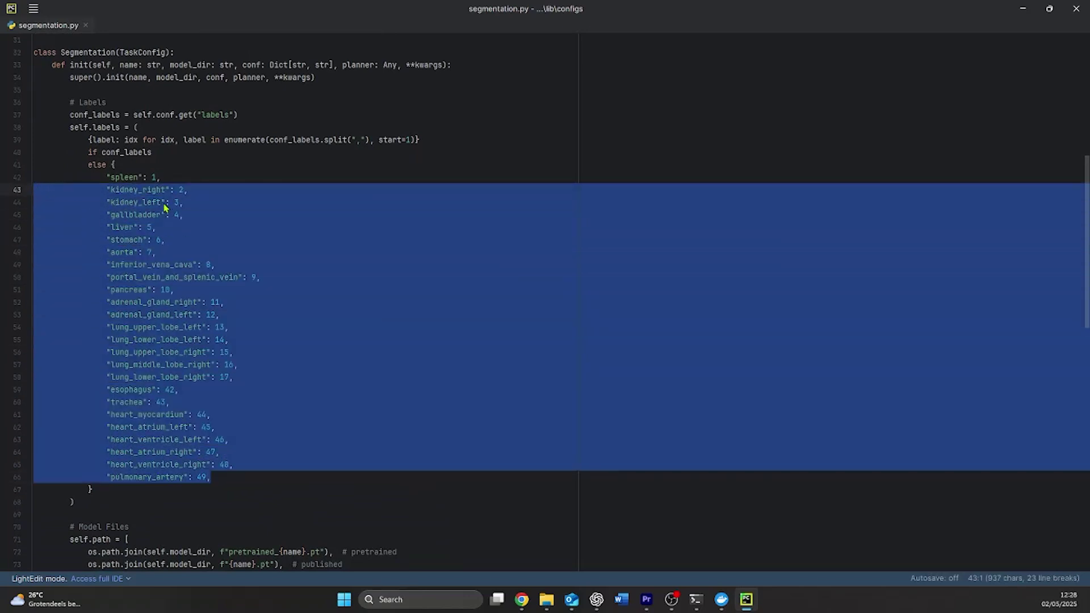
key(BackSpace)
double_click(122, 178)
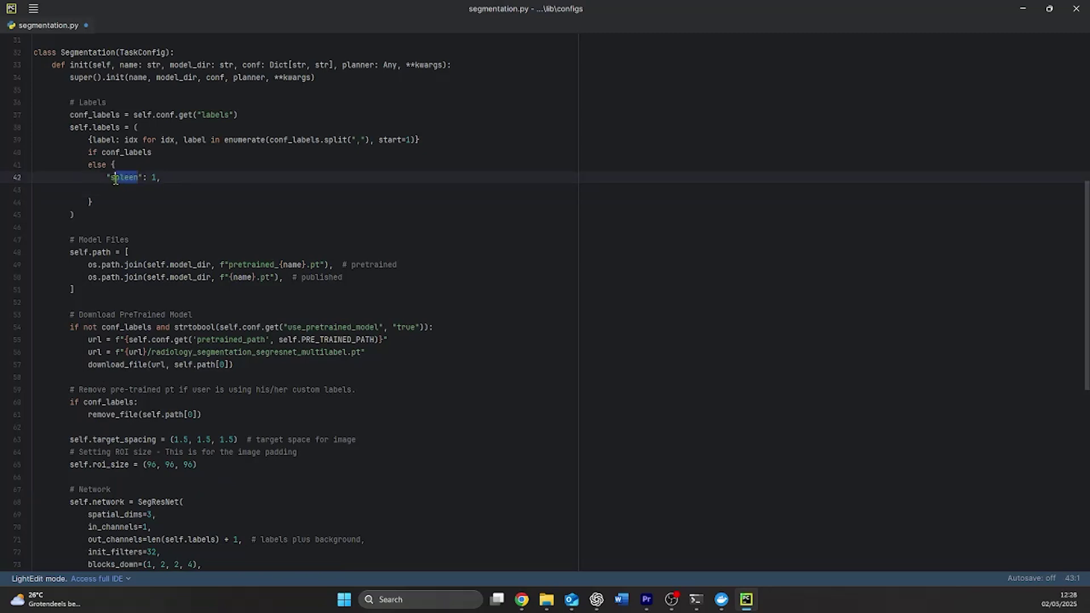
text(Left Atriu)
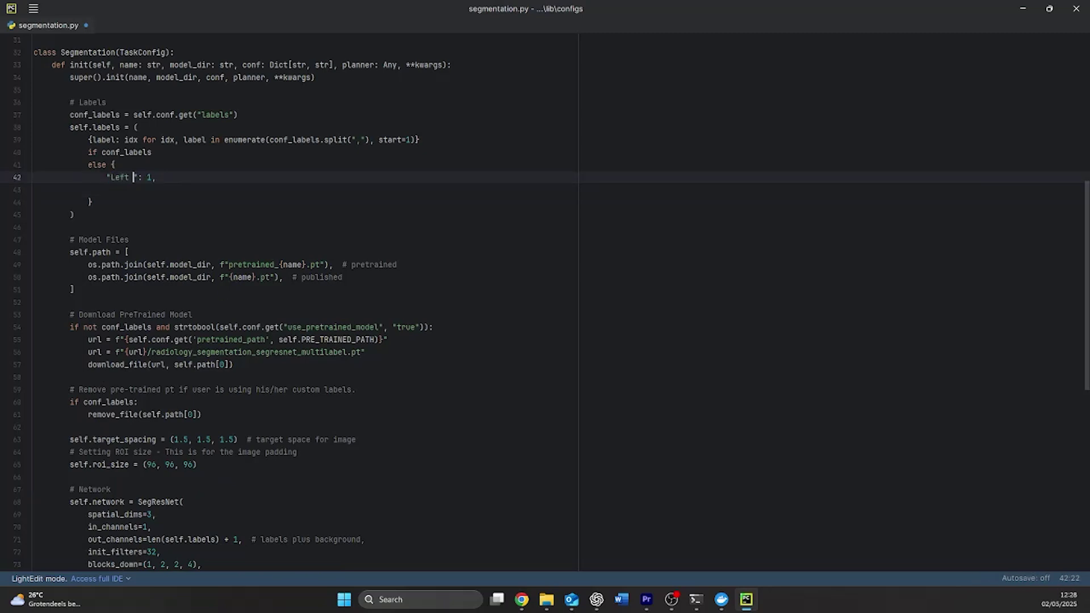
text(m)
Change the use_pretrained_model default from true to false and close the file
drag(289, 327, 417, 334)
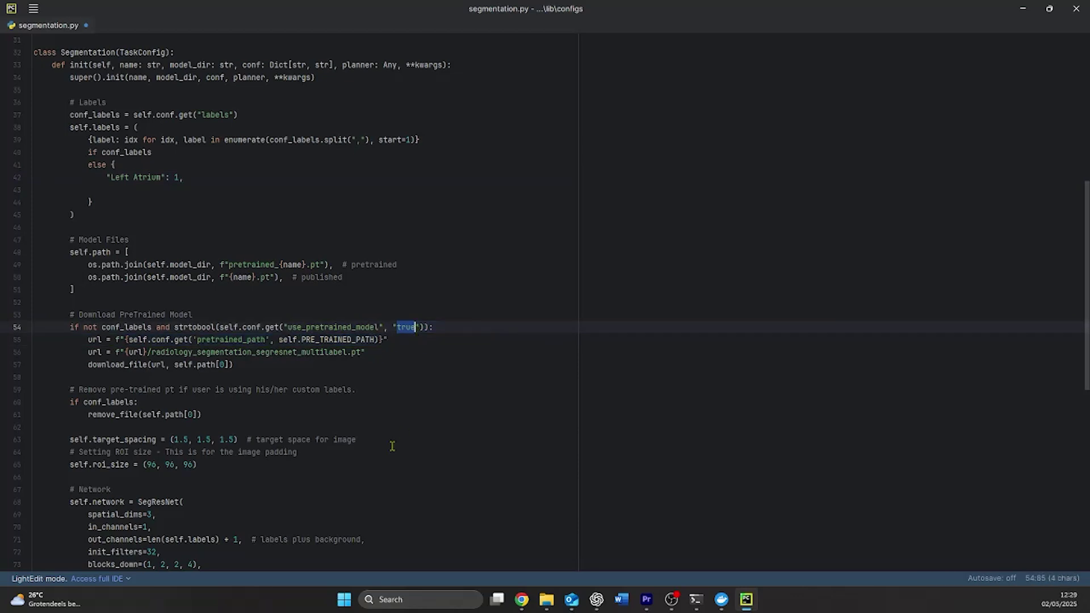
text(false)
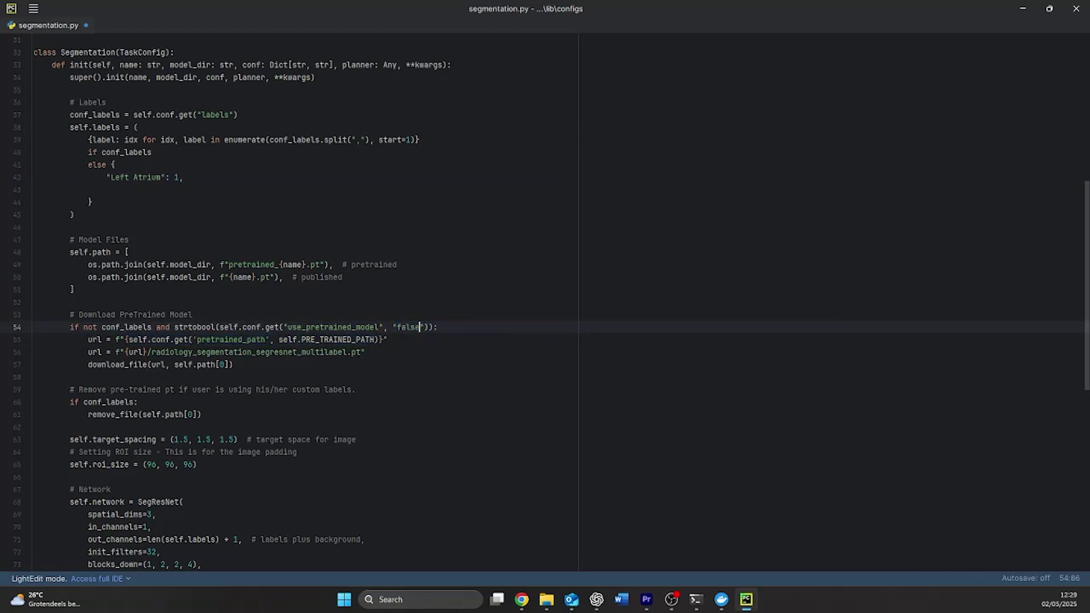
click(1077, 8)
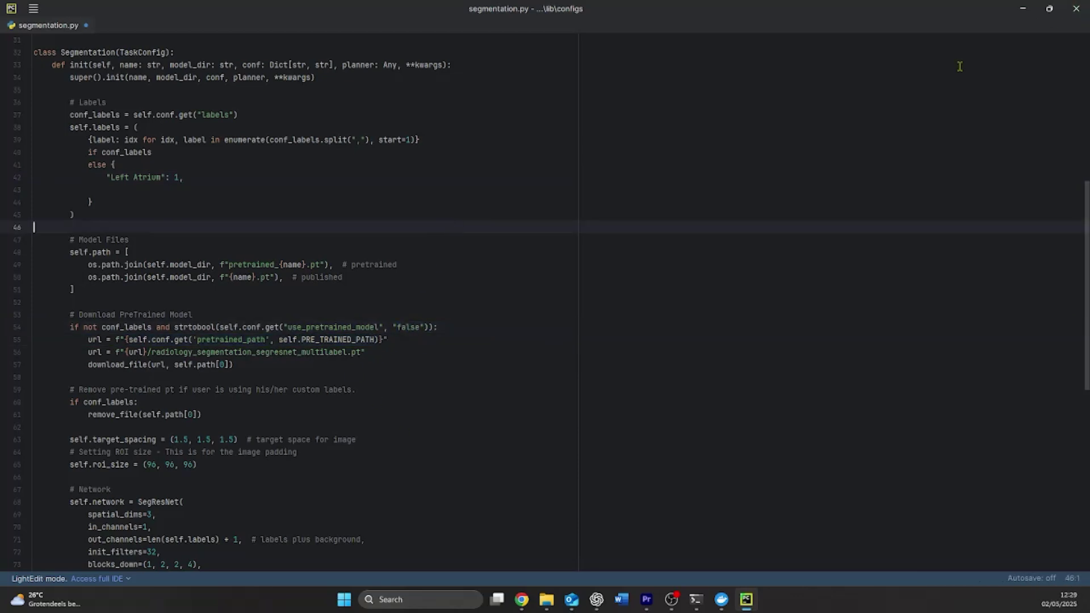
key(Return)
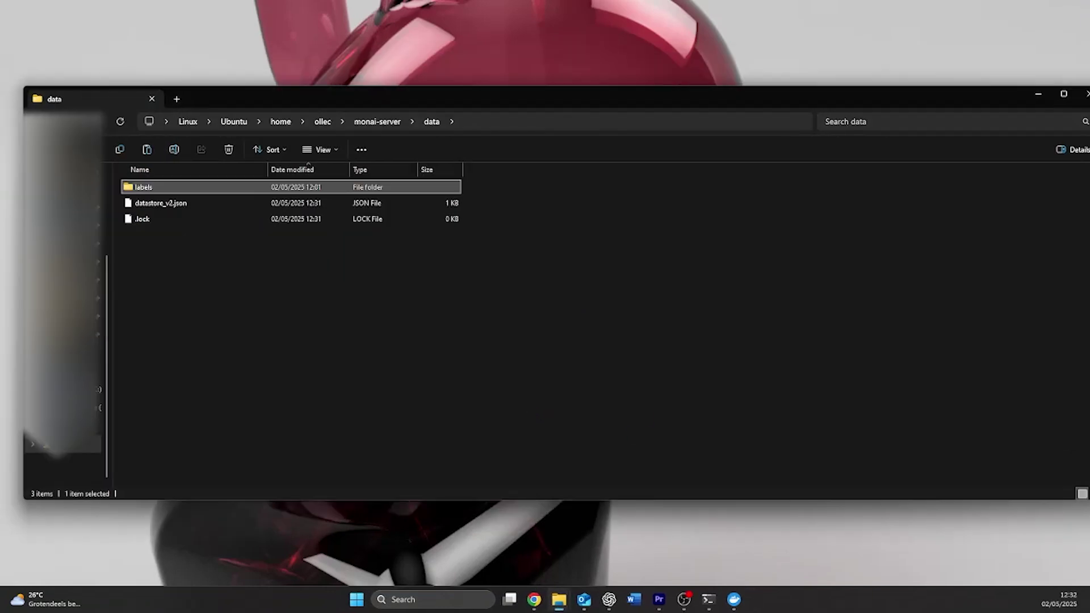
Paste the imagesTr training images into monai-server's data folder
click(371, 354)
key(ctrl+v)
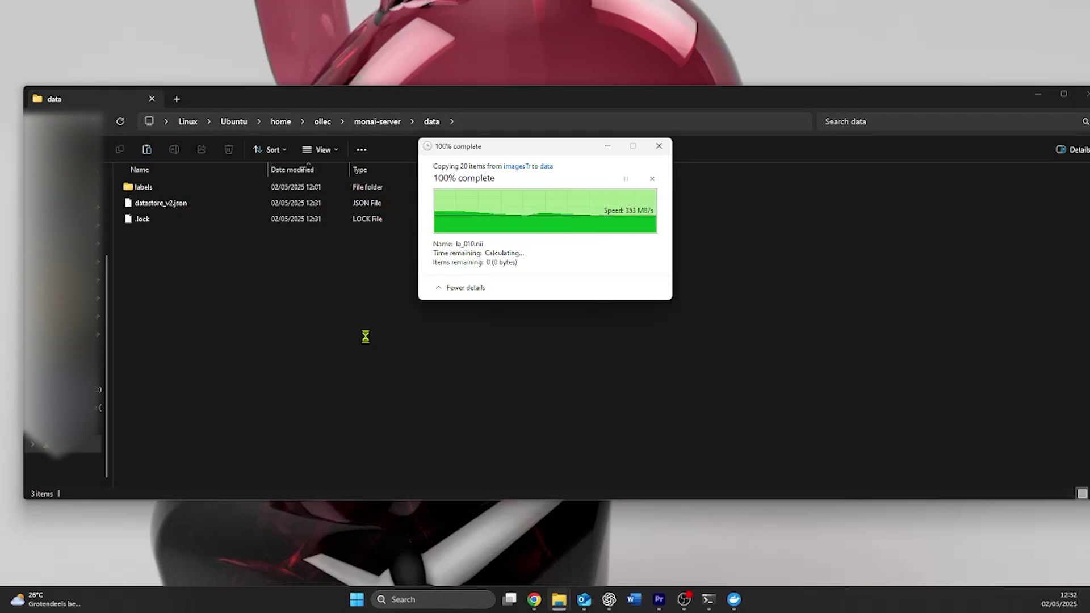
click(556, 283)
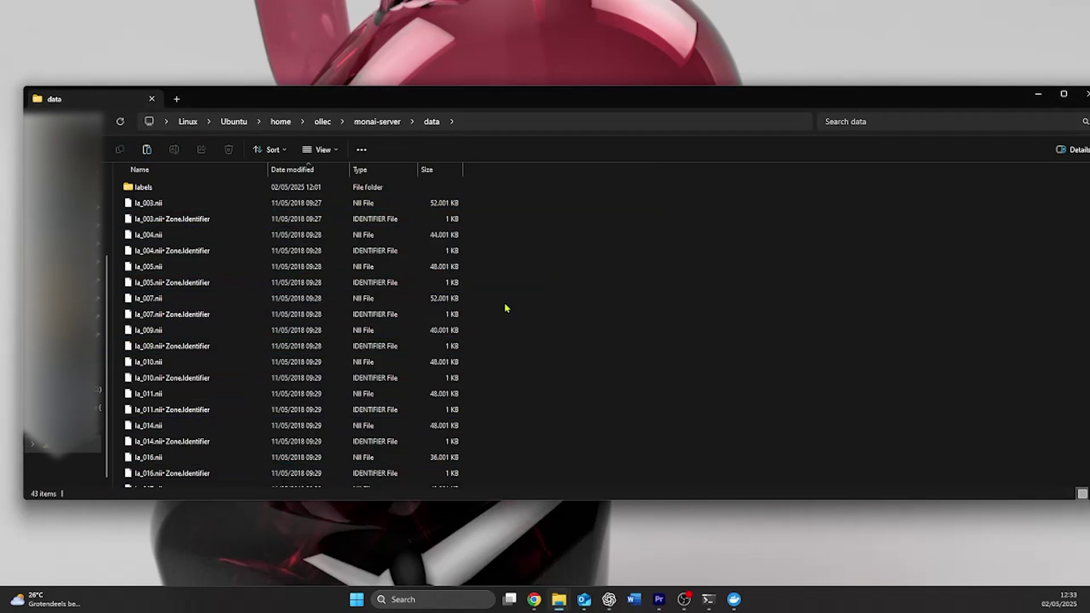
Open Windows search, type and clear 'skl', then dismiss it without launching anything
mouse_move(668, 602)
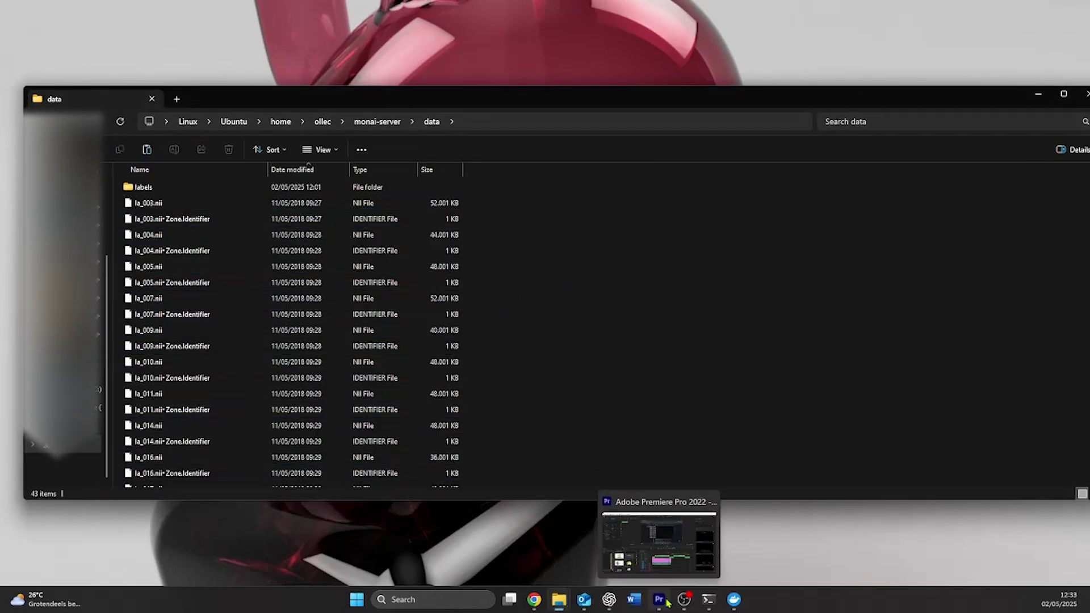
click(404, 600)
text(skl)
key(BackSpace)
key(BackSpace)
key(BackSpace)
key(BackSpace)
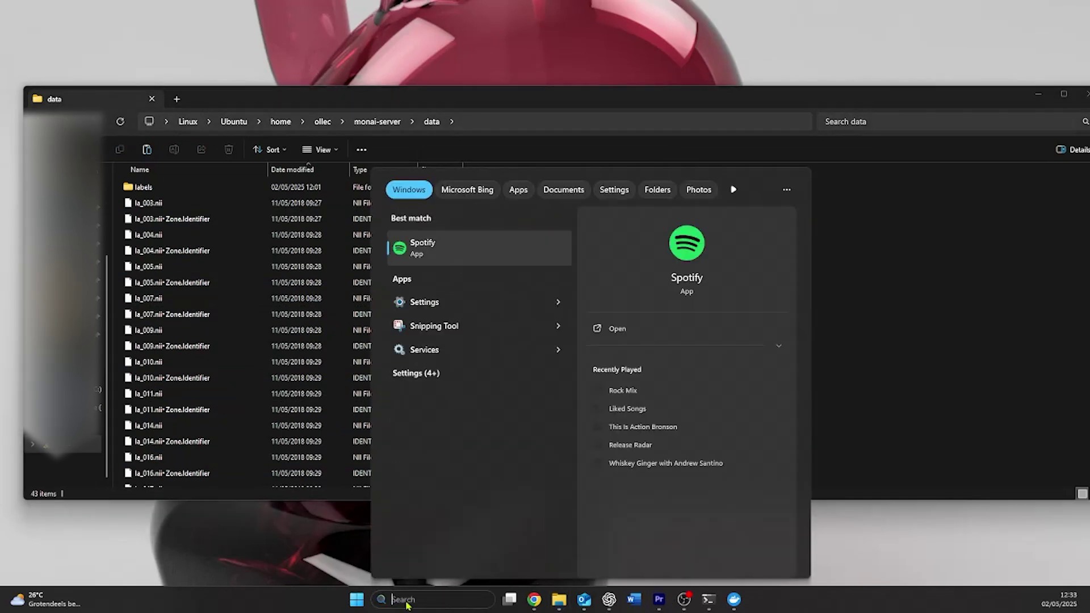
click(132, 542)
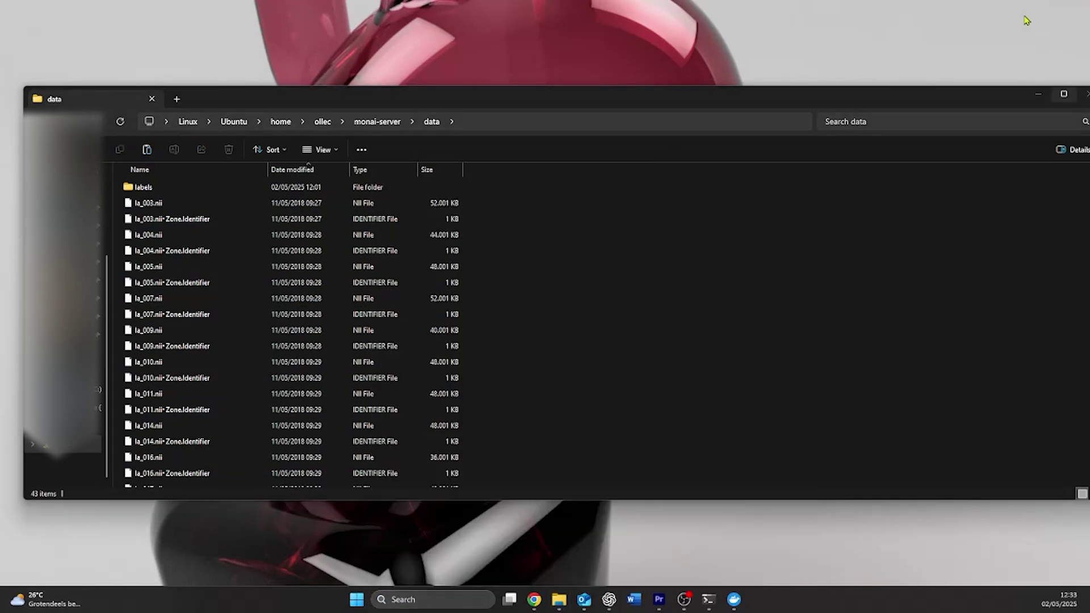
Run the docker monailabel start_server command with the segmentation config in the terminal
click(1038, 94)
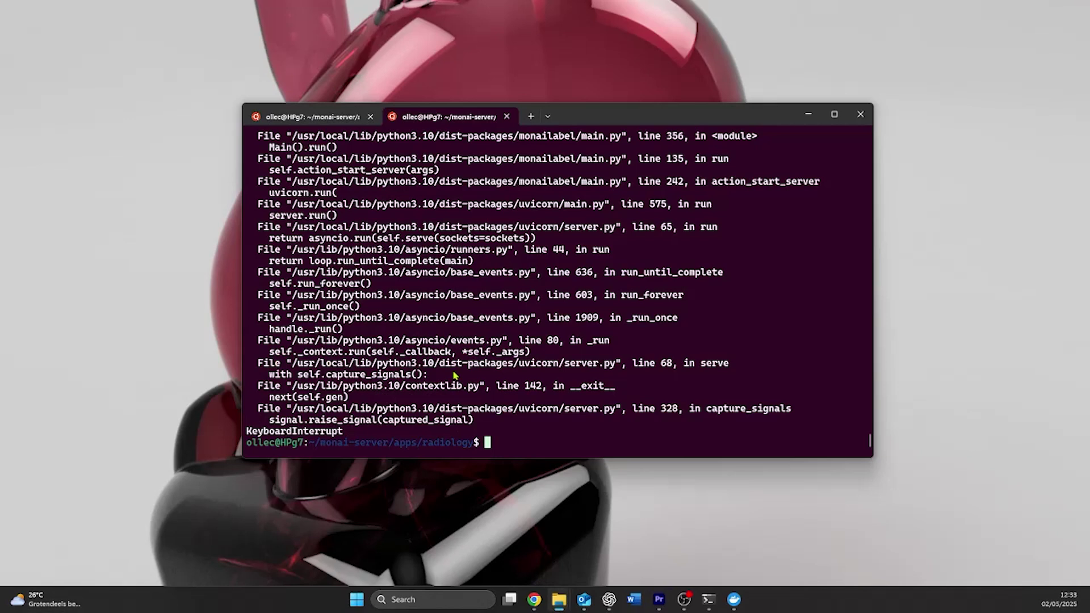
click(560, 444)
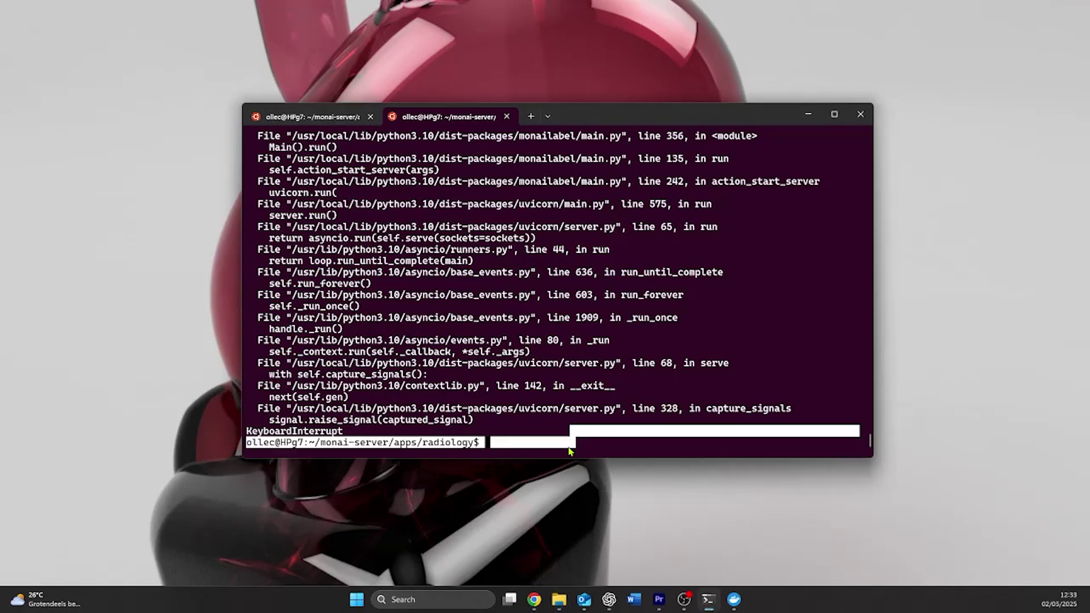
text(docker run -it --rm   --gpus all   -p 8001:8000   -v ~/monai-server/apps/sample-apps/radiology:/app   -v ~/monai-server/data:/data   -v ~/monai-server/train:/train   -v ~/monai-server/train_cache:/root/.cache/monailabel/train   projectmonai/monailabel:latest   monailabel start_server   --app /app   --studies /data   --conf models segmentation   --conf train_path /train)
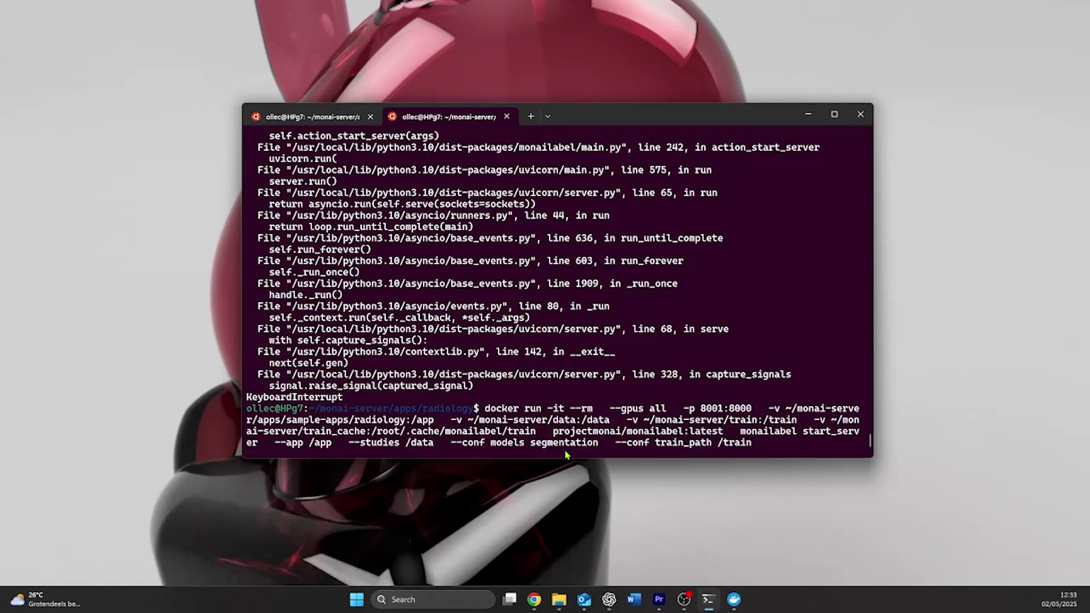
key(Return)
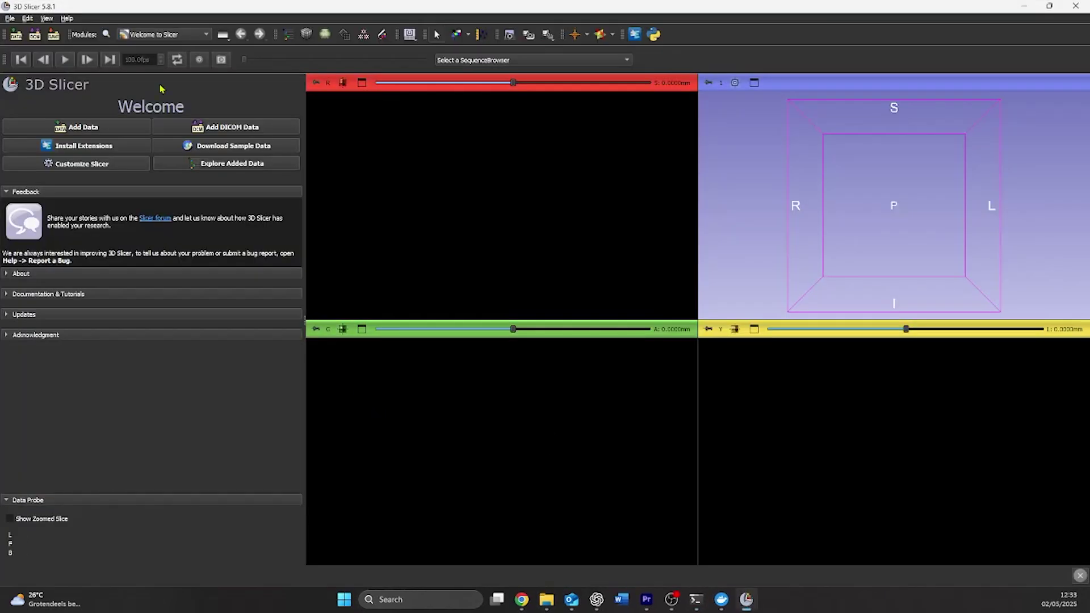
Open the MONAILabel module, connect to the local server and fetch sample la_021.nii
click(187, 35)
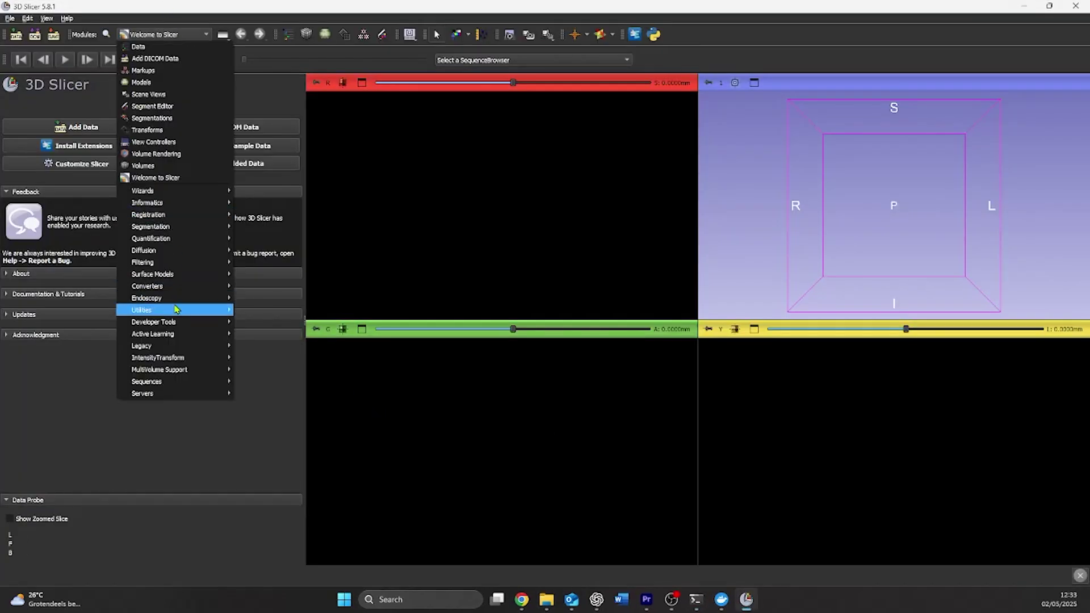
mouse_move(216, 334)
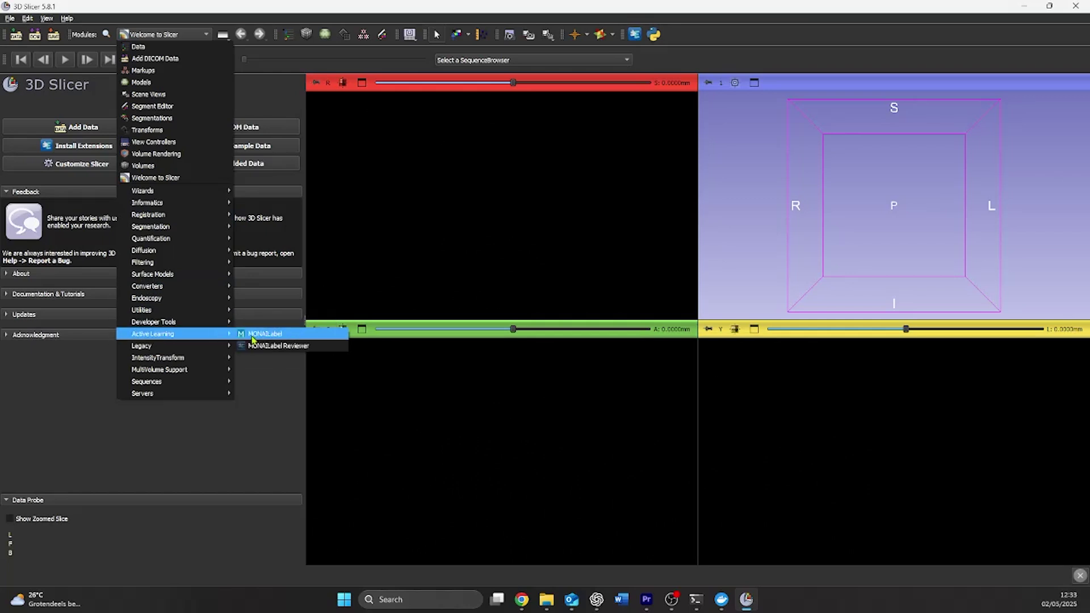
click(263, 335)
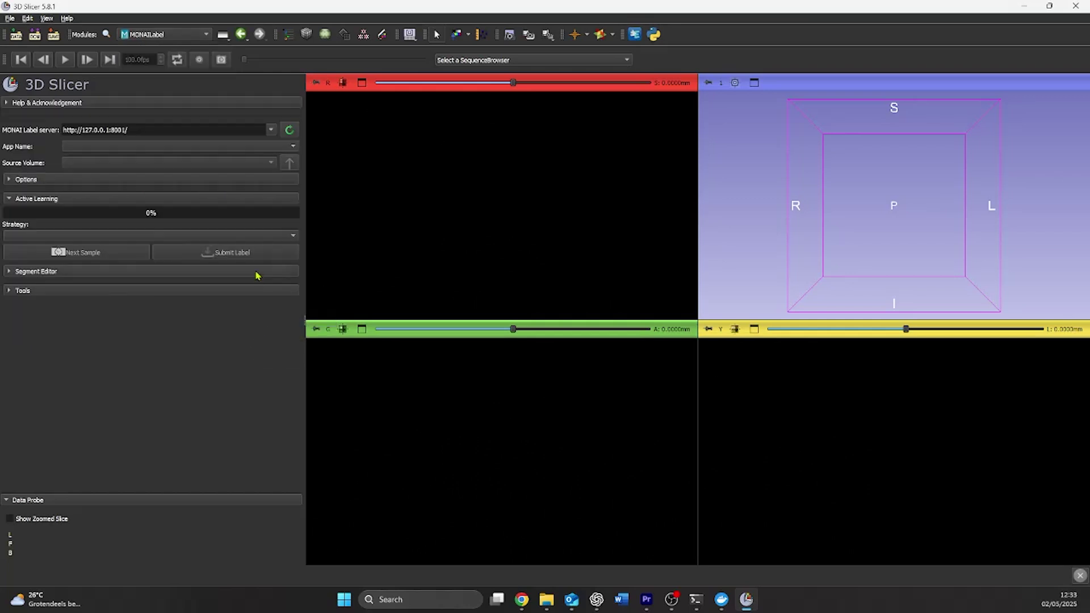
click(291, 131)
click(126, 254)
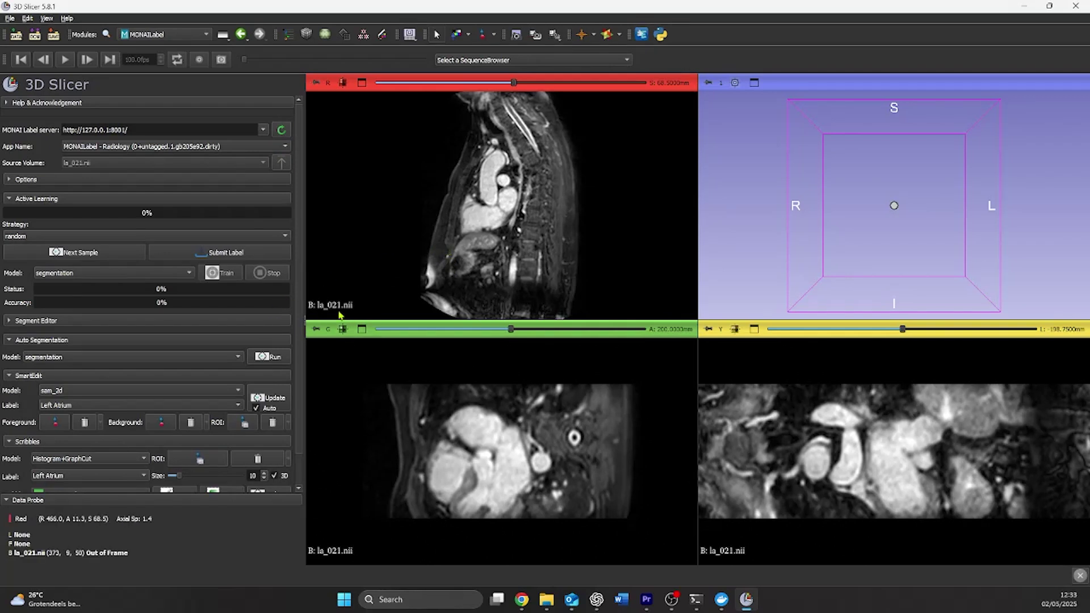
In the MONAI Label options, set the train section's run name to 'Left Atrium'
click(133, 180)
click(109, 196)
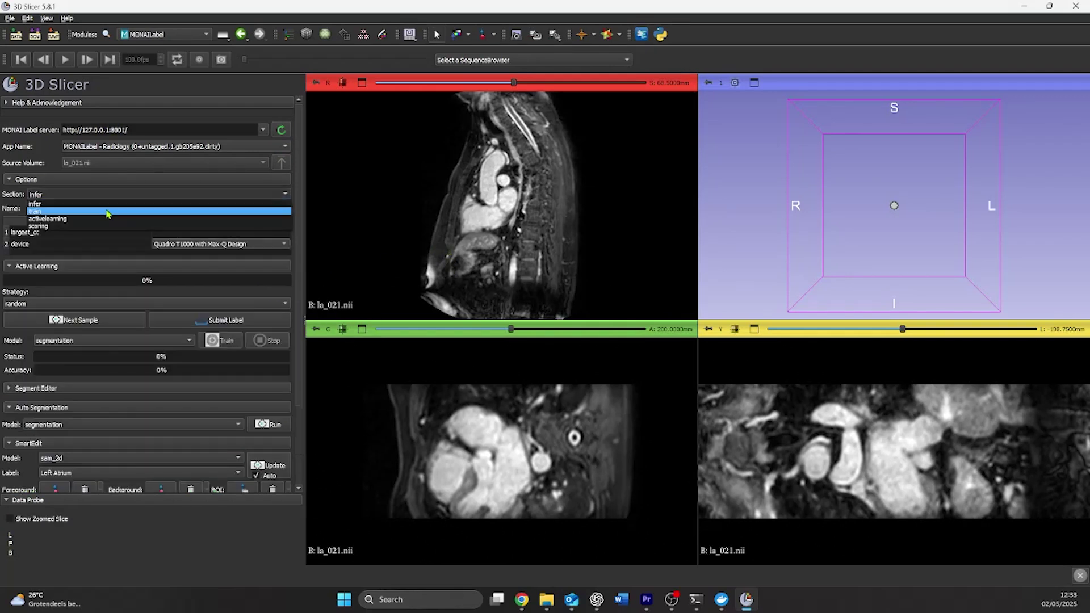
click(109, 211)
click(168, 238)
click(168, 238)
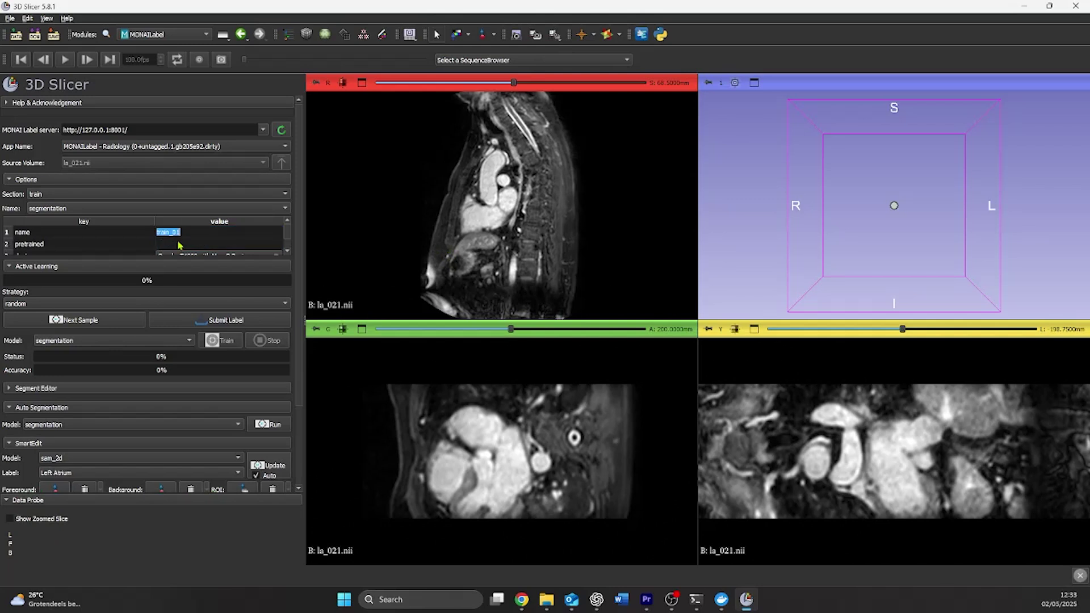
text(Left Atrium)
click(140, 391)
click(141, 391)
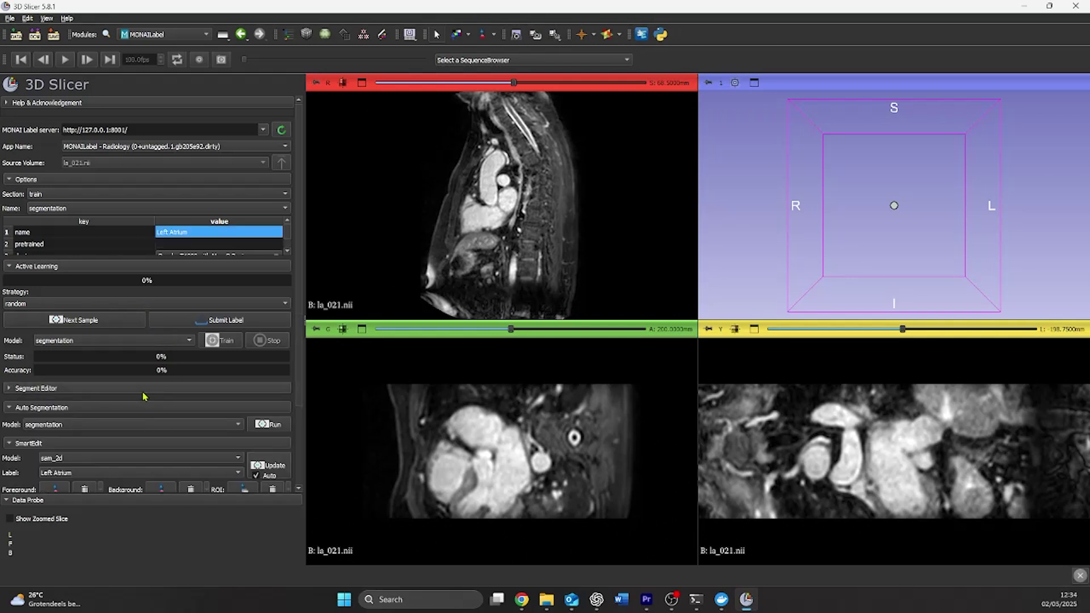
scroll(145, 397, down, 3)
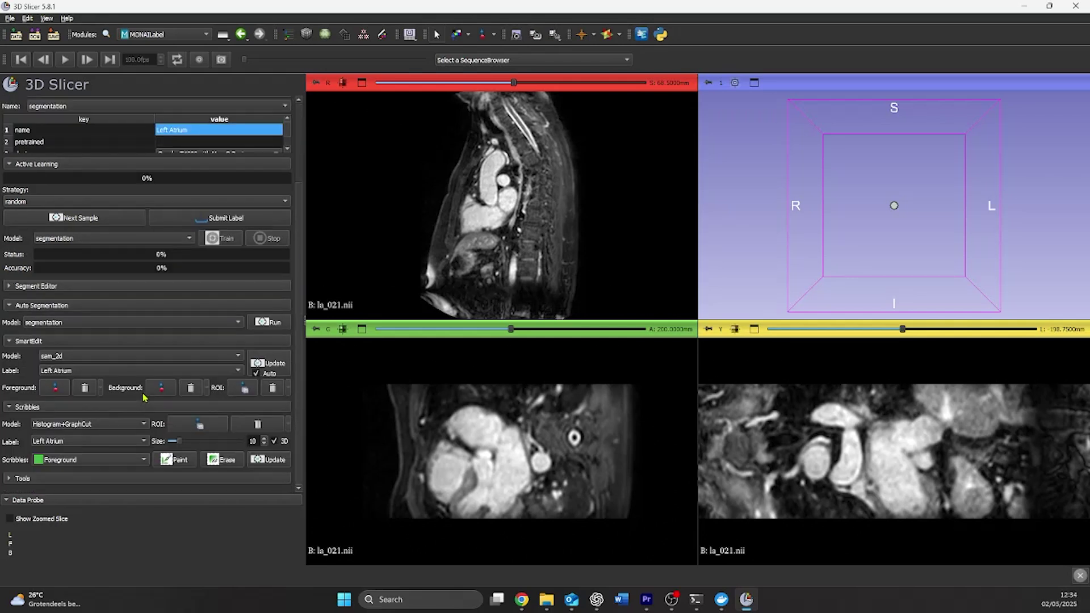
click(216, 478)
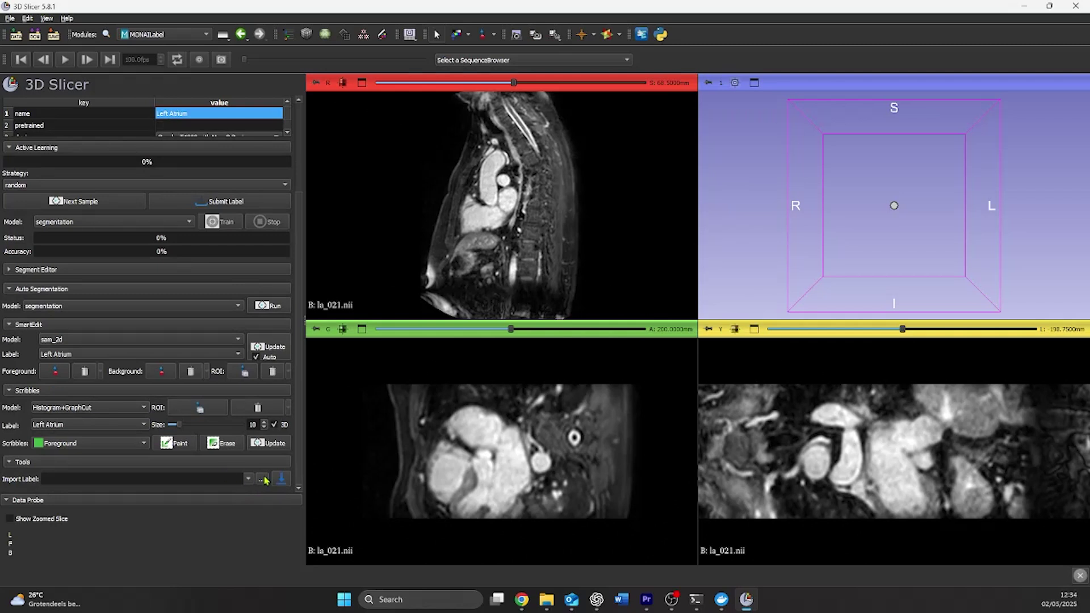
Browse to Desktop/Decathlon Heart/Task02_Heart/labelsTr and pick la_021.nii.gz as the label
click(263, 479)
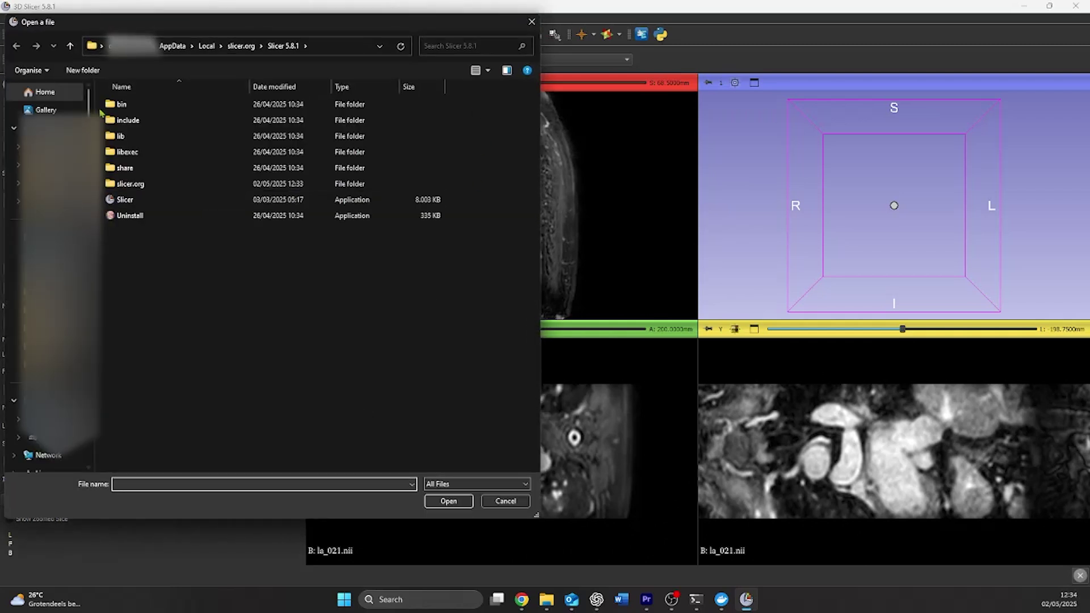
scroll(51, 272, down, 5)
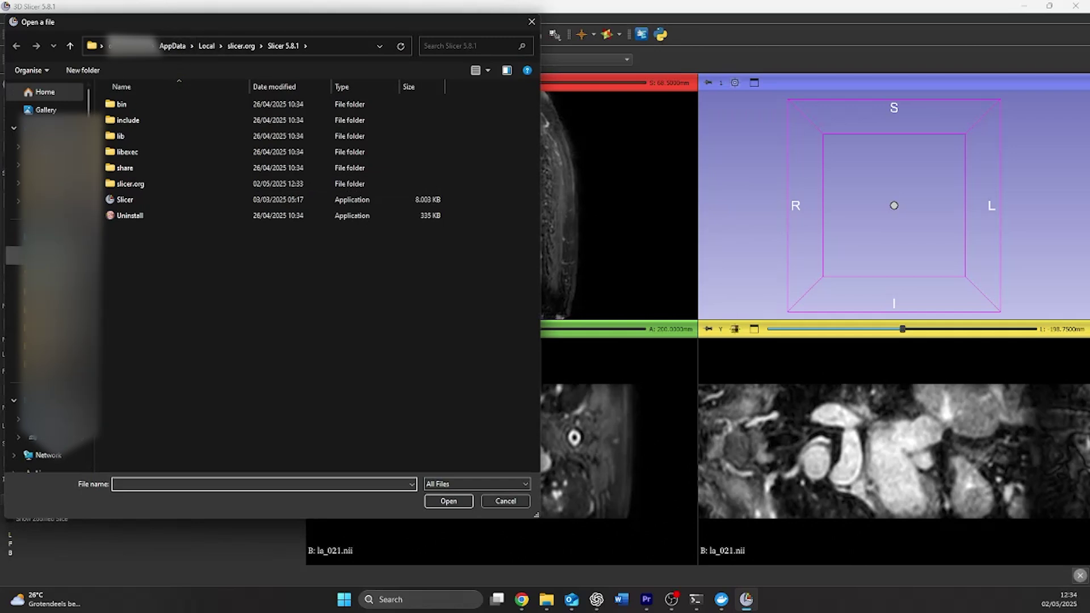
click(28, 435)
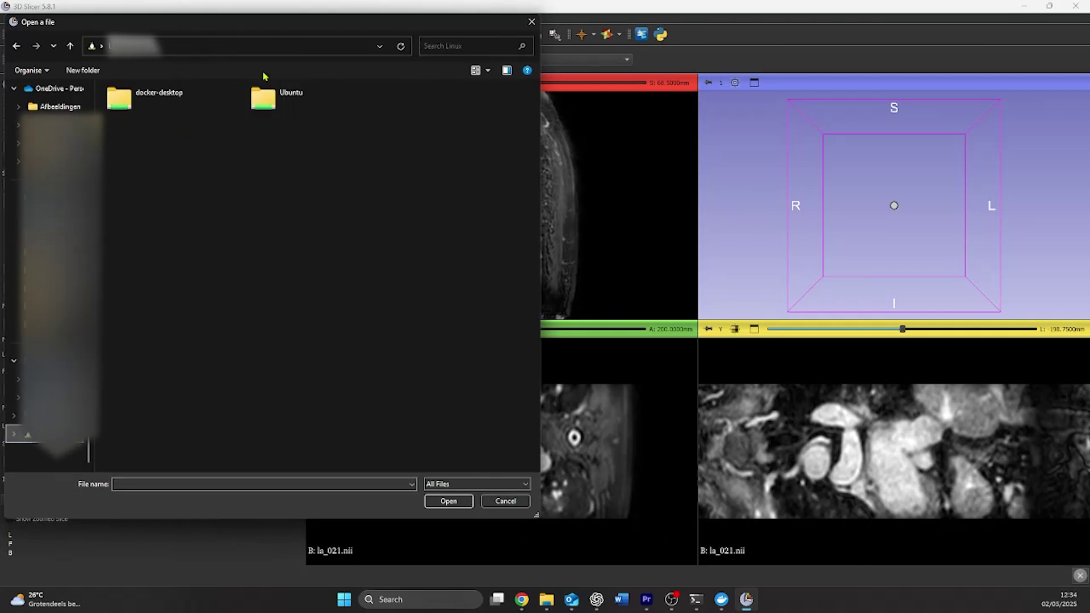
click(51, 199)
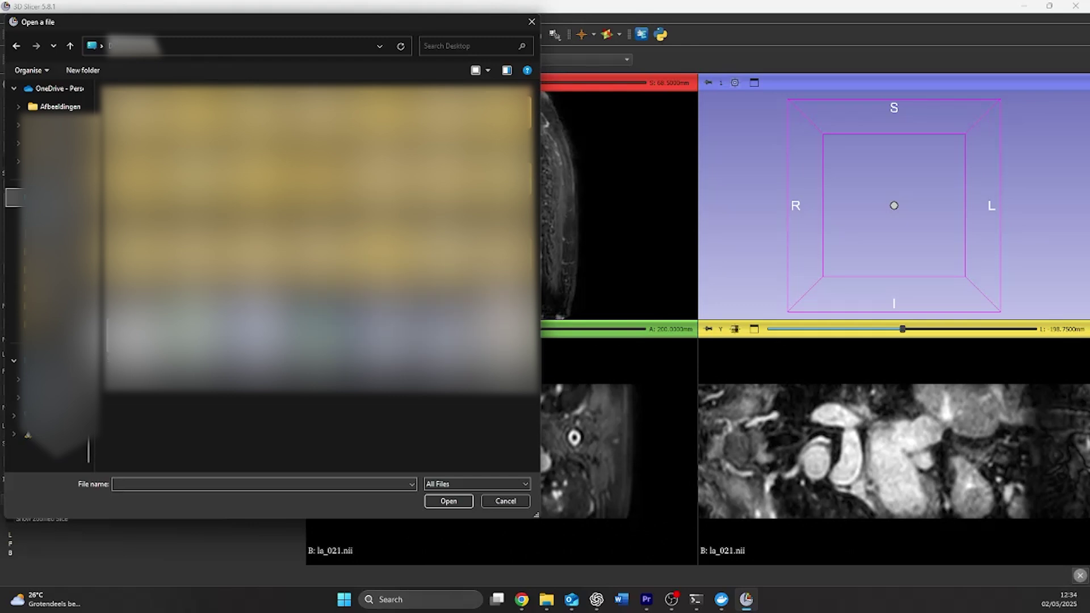
double_click(226, 141)
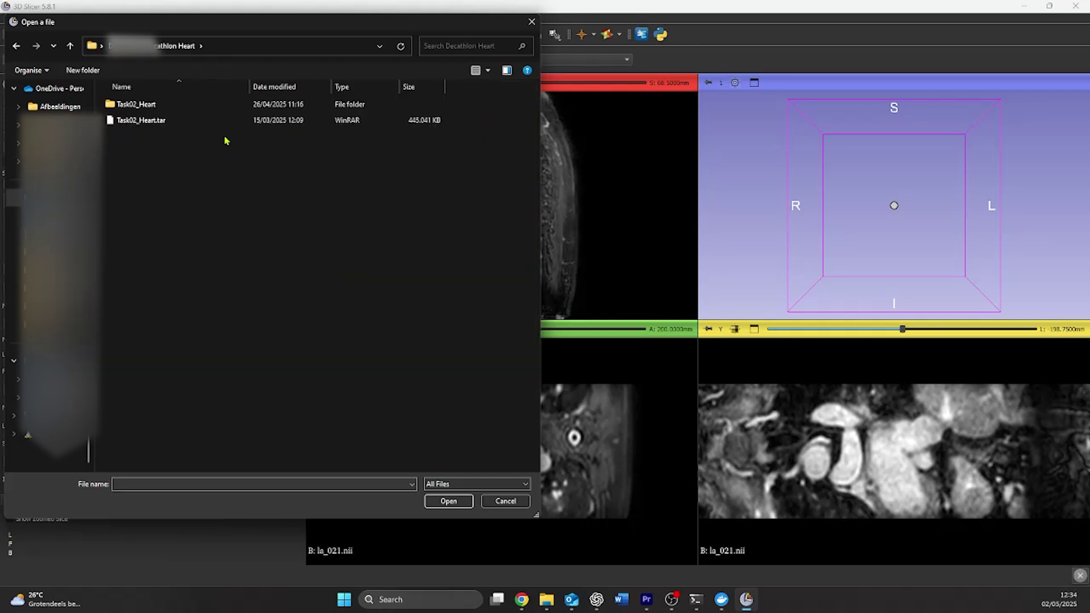
double_click(225, 103)
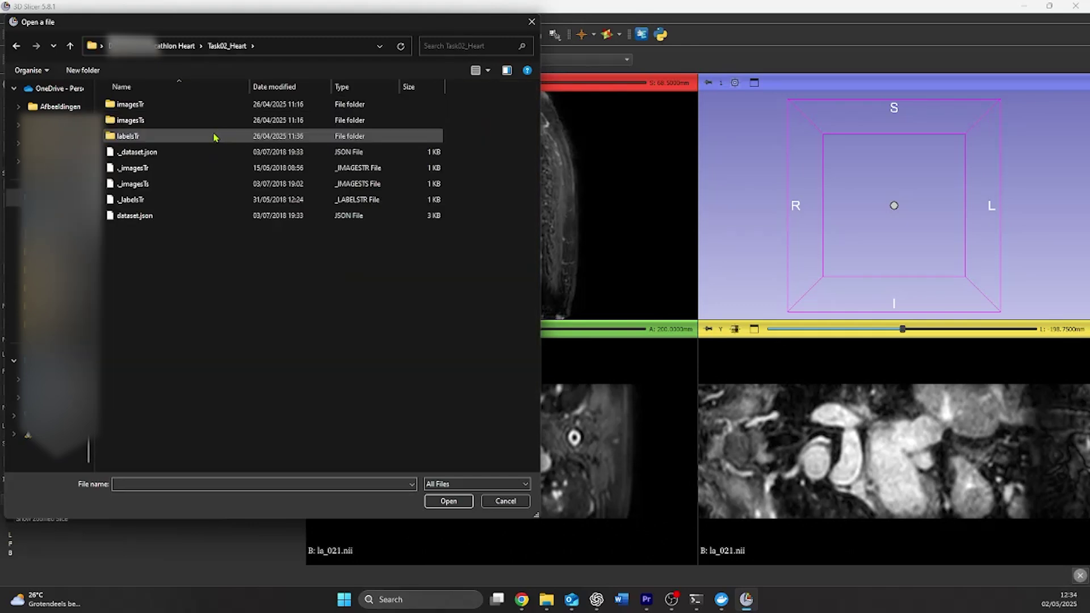
click(215, 136)
double_click(216, 136)
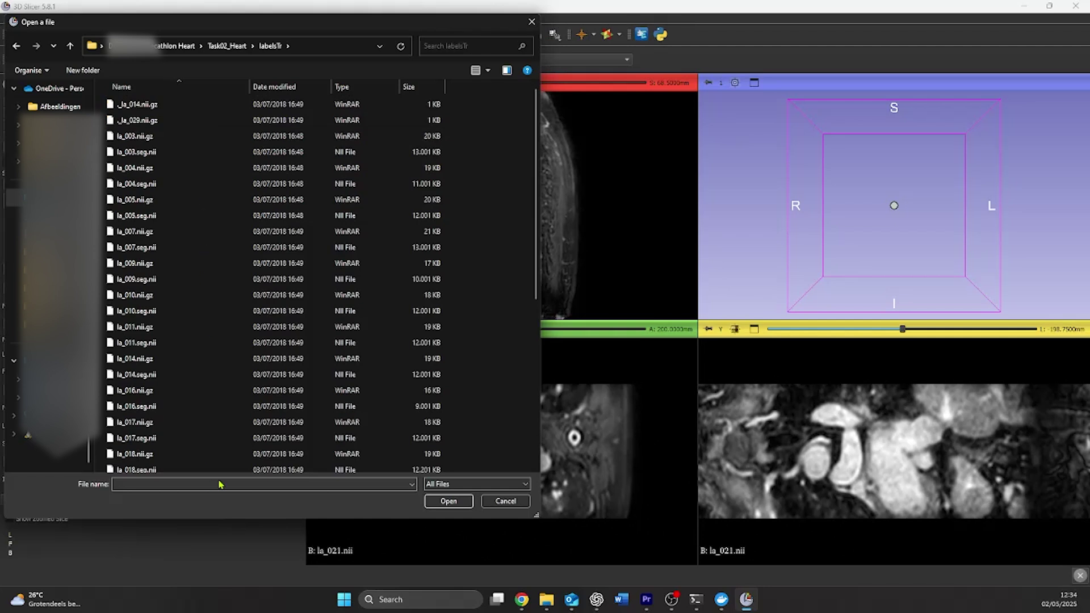
scroll(237, 420, down, 2)
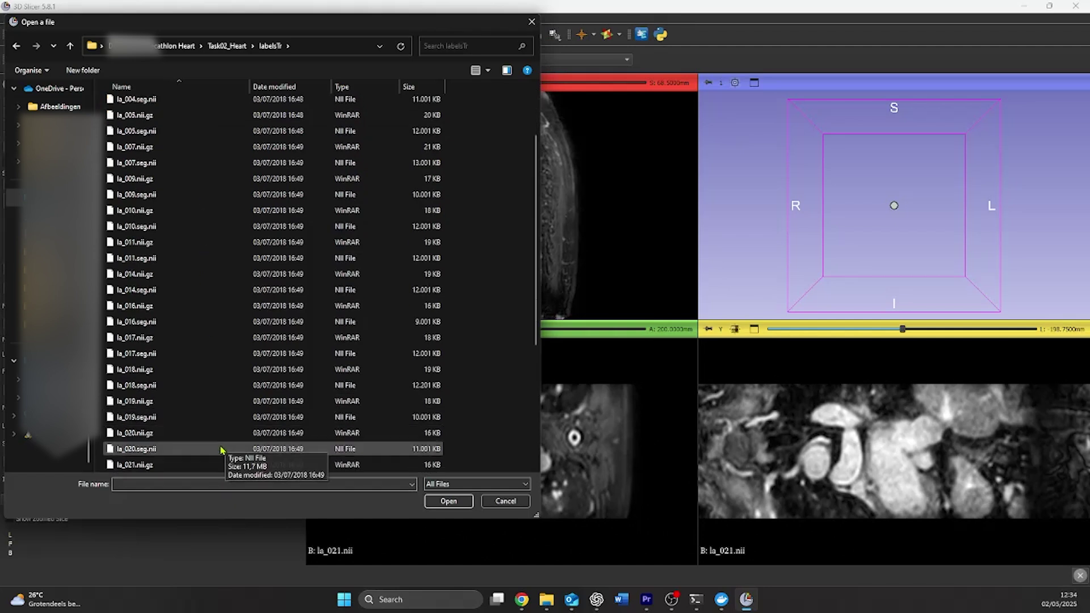
double_click(214, 466)
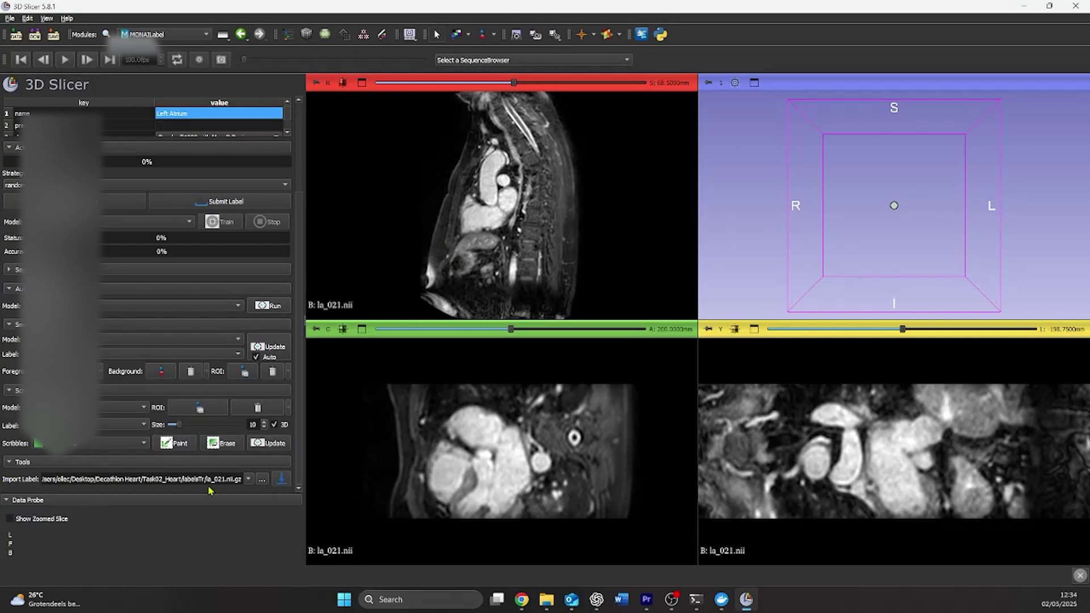
Choose la_021.seg.nii instead as the label file to import
click(261, 479)
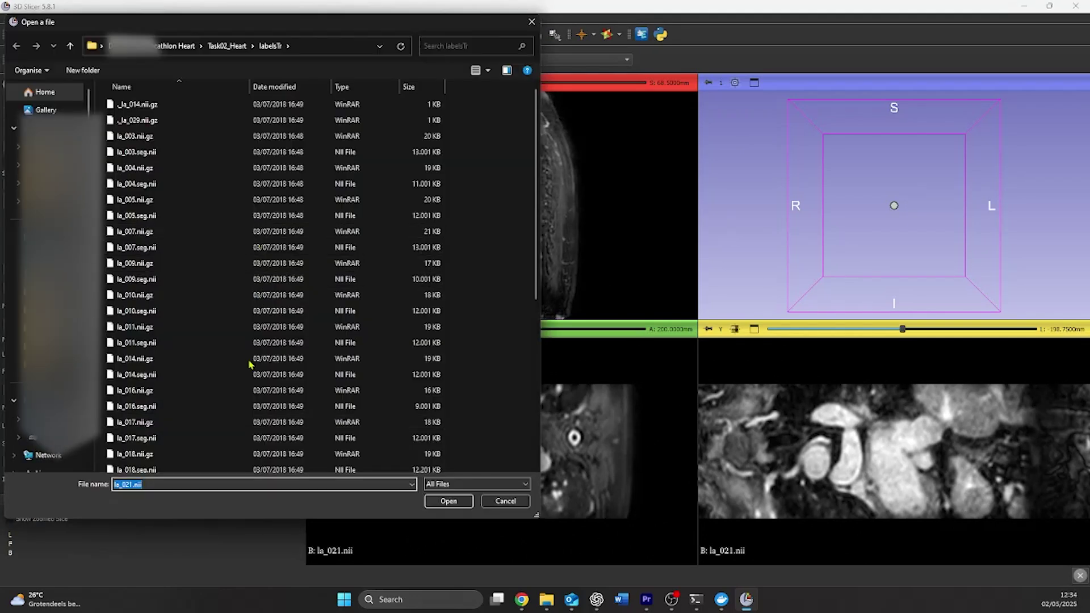
scroll(244, 461, down, 2)
scroll(244, 461, down, 2)
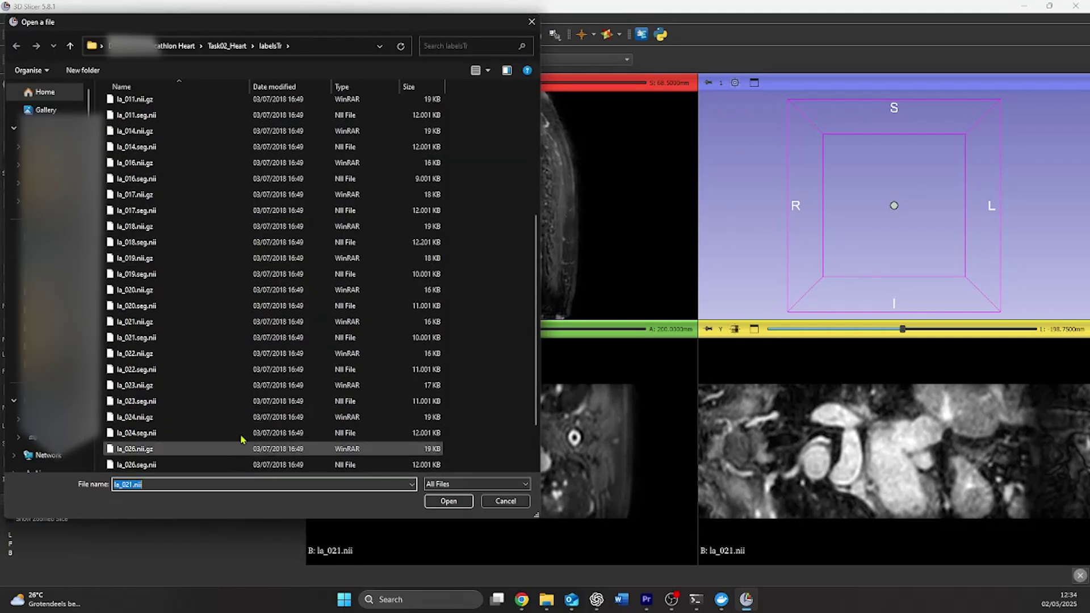
double_click(214, 339)
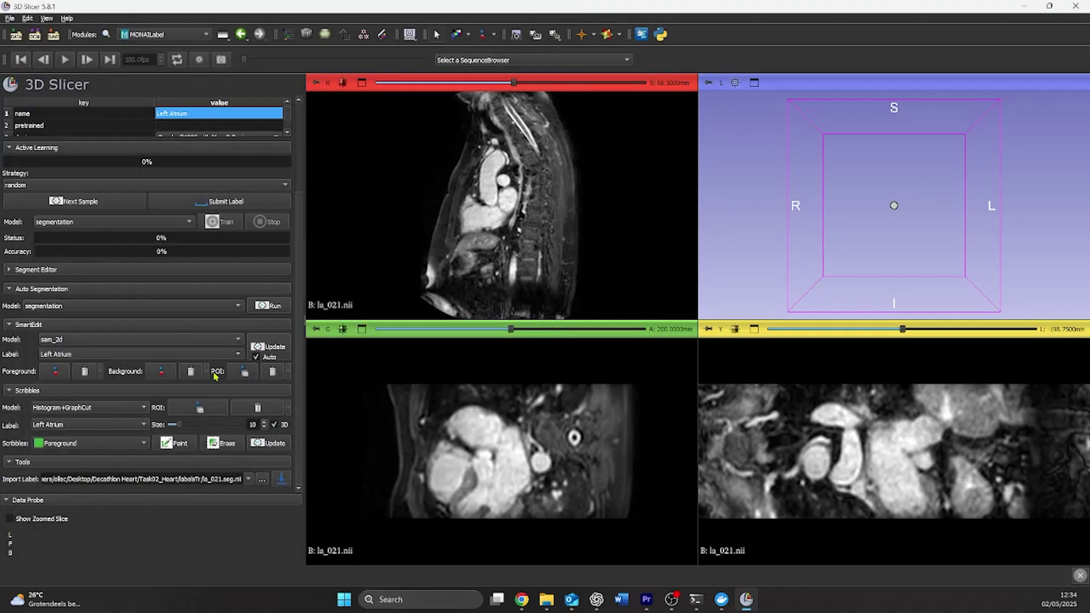
Import the la_021 label onto the scan and submit it to the server
click(280, 480)
scroll(528, 216, down, 12)
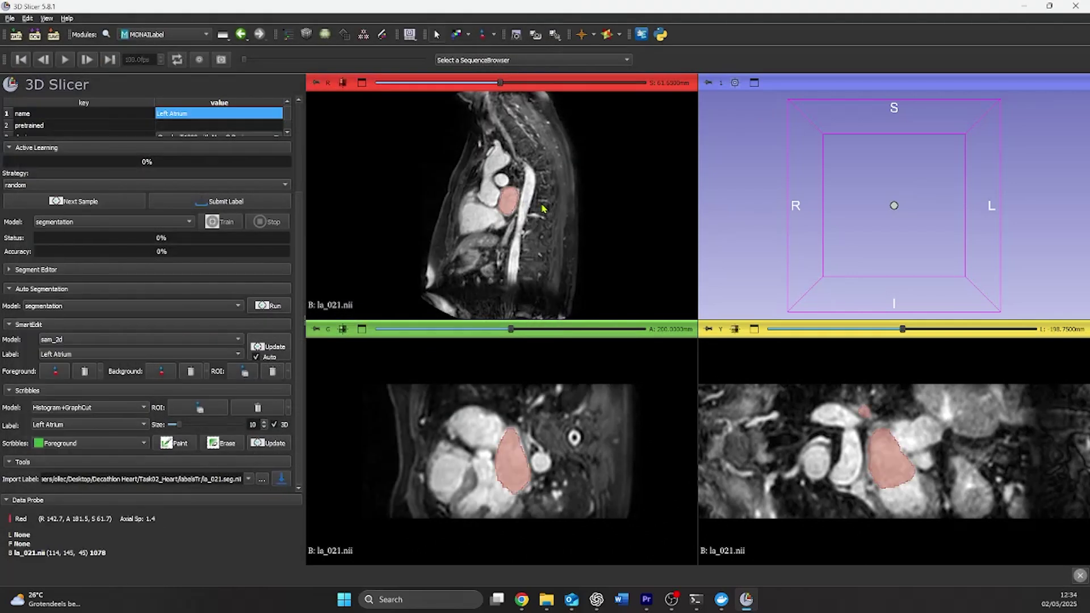
scroll(530, 216, up, 20)
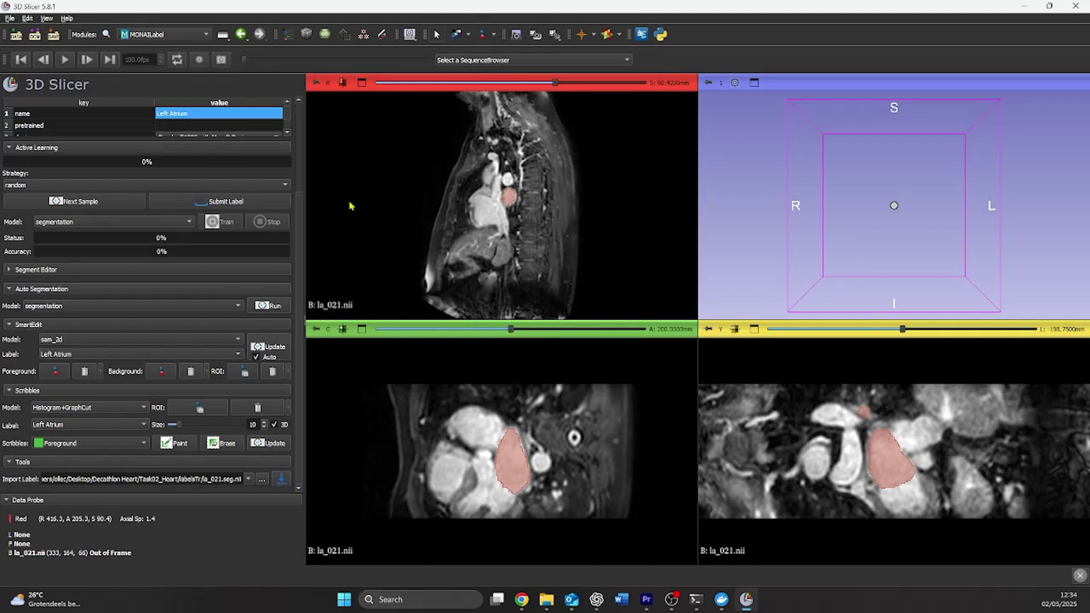
click(233, 202)
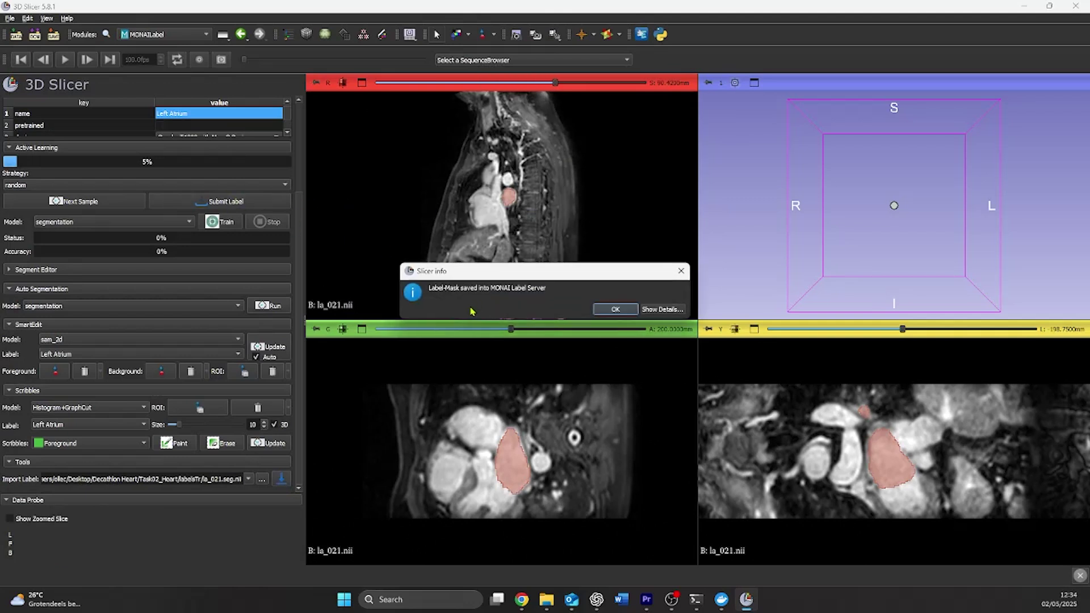
click(615, 309)
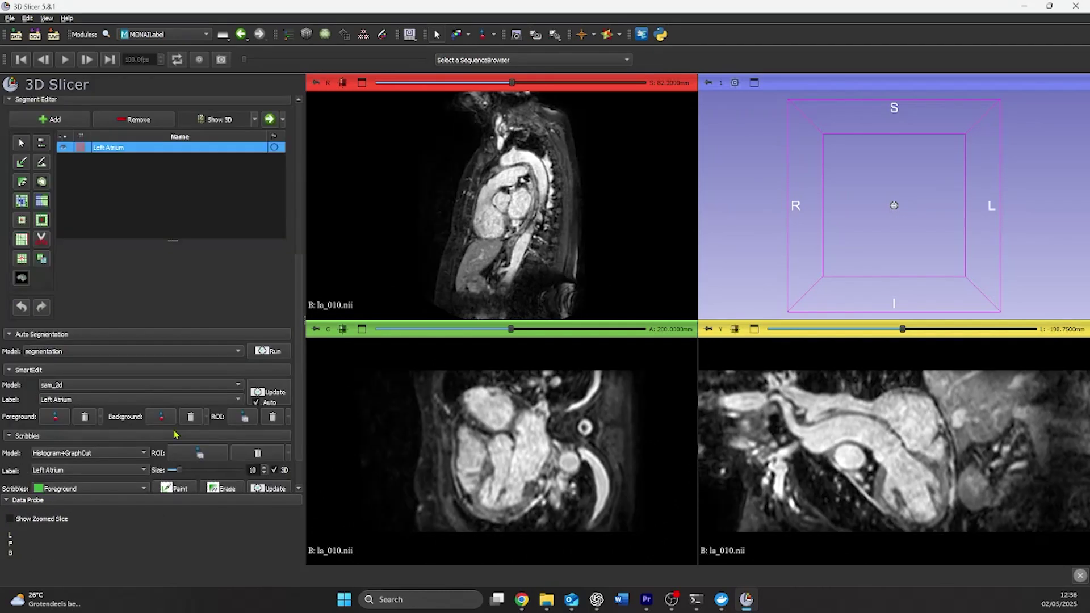
Load the next sample, import its label file and submit the la_010 label
click(265, 480)
double_click(144, 316)
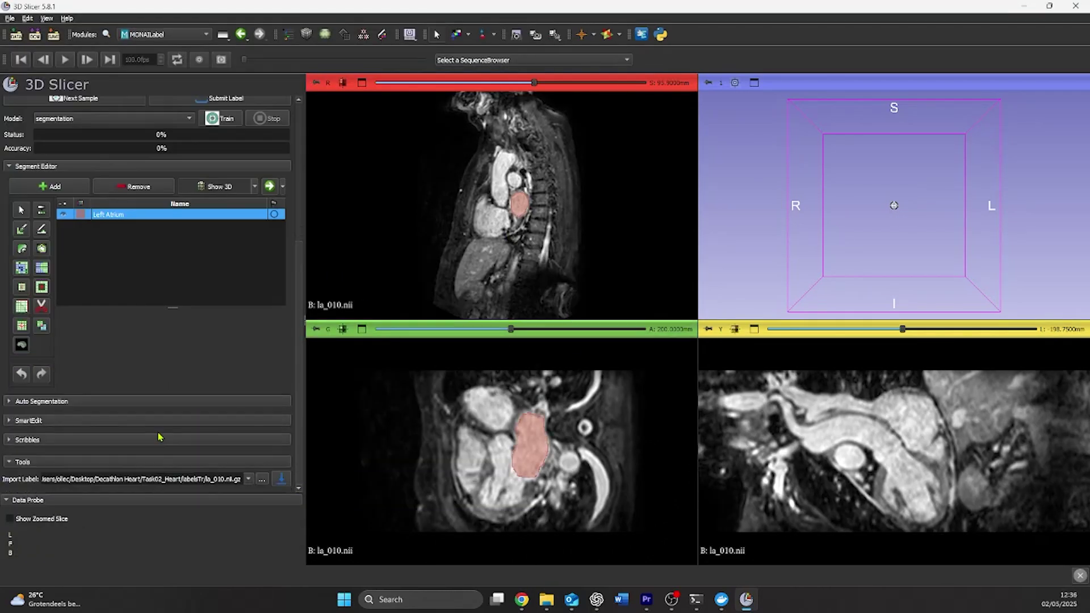
scroll(73, 389, up, 5)
click(74, 302)
click(610, 310)
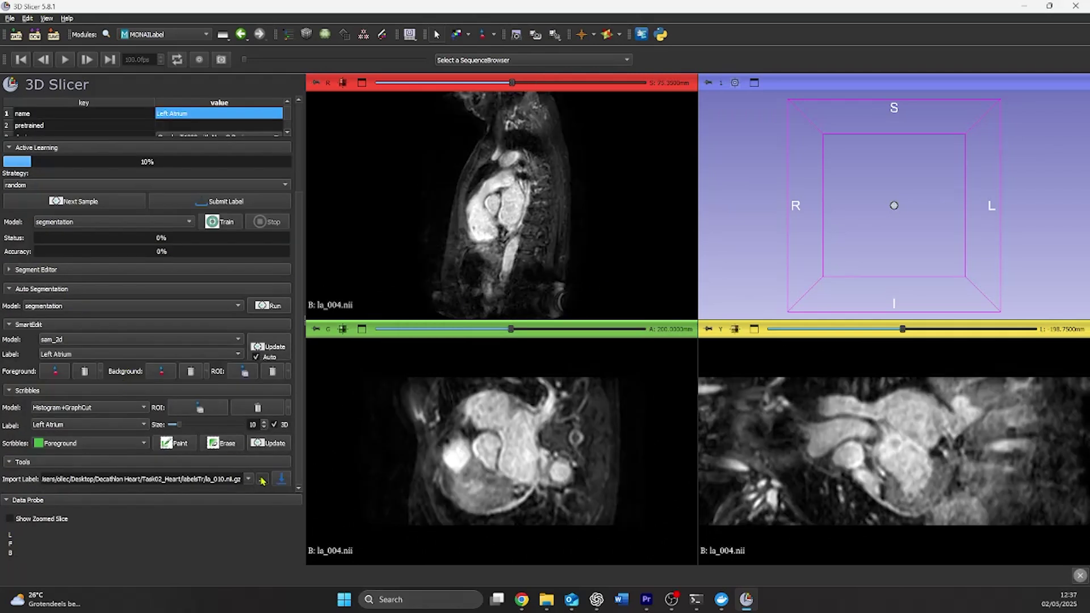
Import the la_004 left atrium label and submit it to the server
click(263, 479)
double_click(222, 404)
click(282, 480)
click(230, 202)
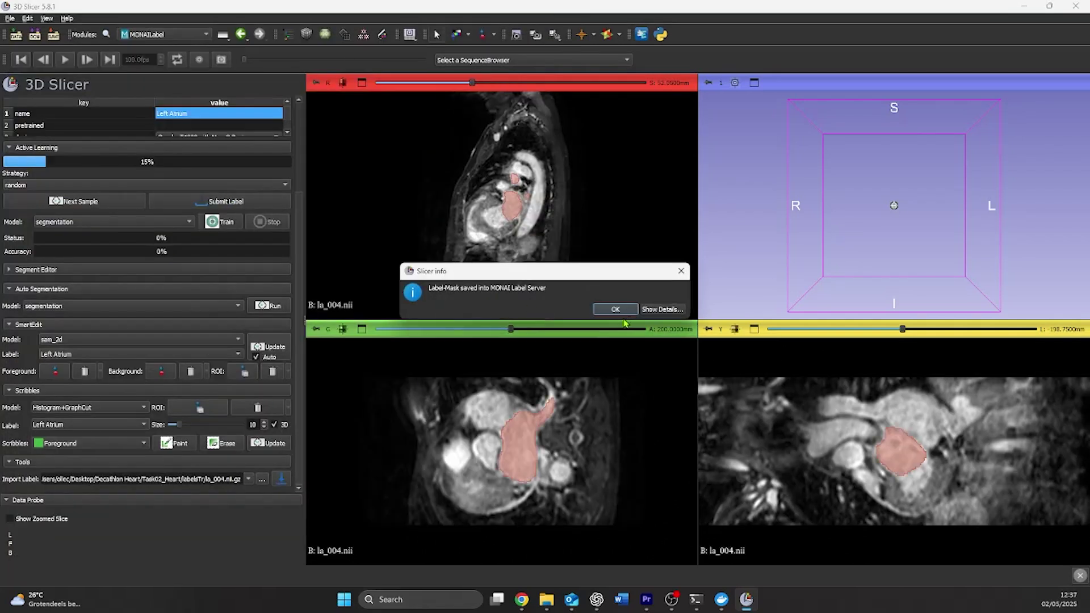
click(601, 310)
click(262, 480)
Import the la_017 label file and submit it to the server
click(445, 501)
click(282, 480)
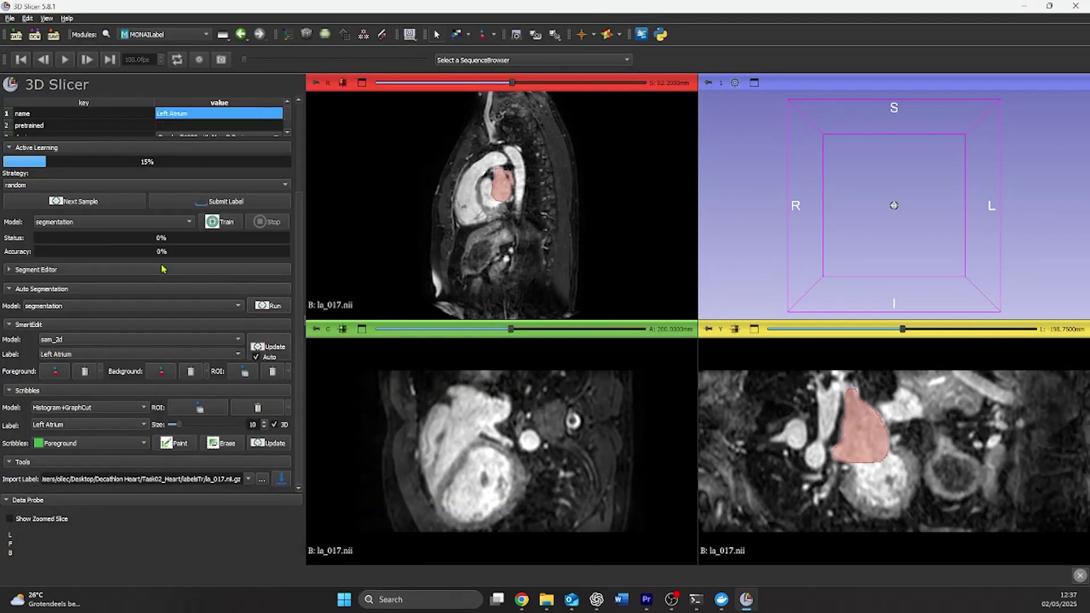
click(608, 307)
click(262, 479)
click(445, 501)
click(282, 480)
Submit the la_030 label and move on to the next sample
click(229, 201)
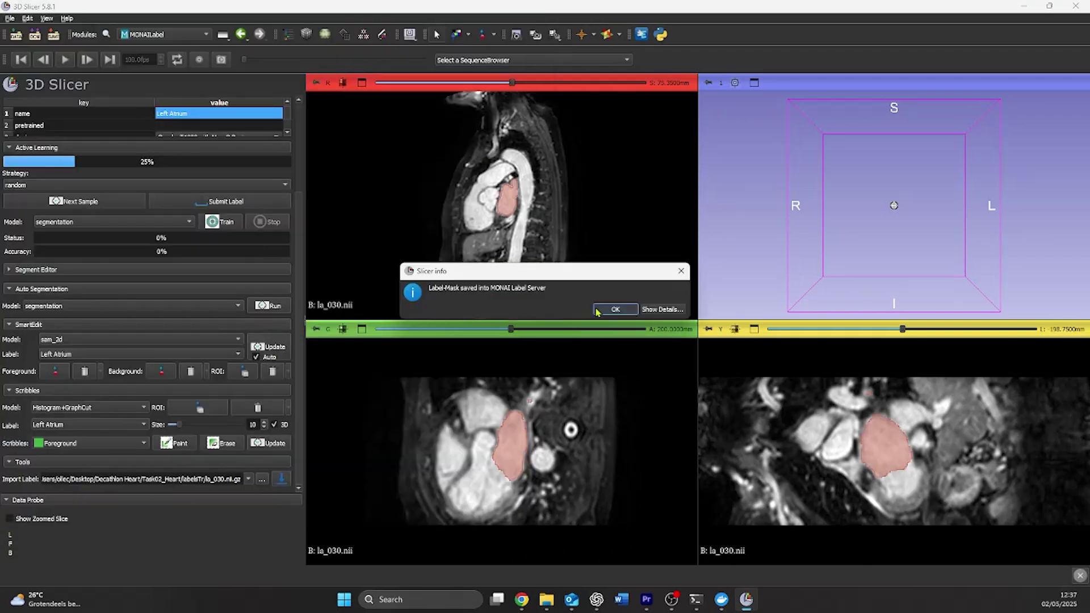
click(596, 312)
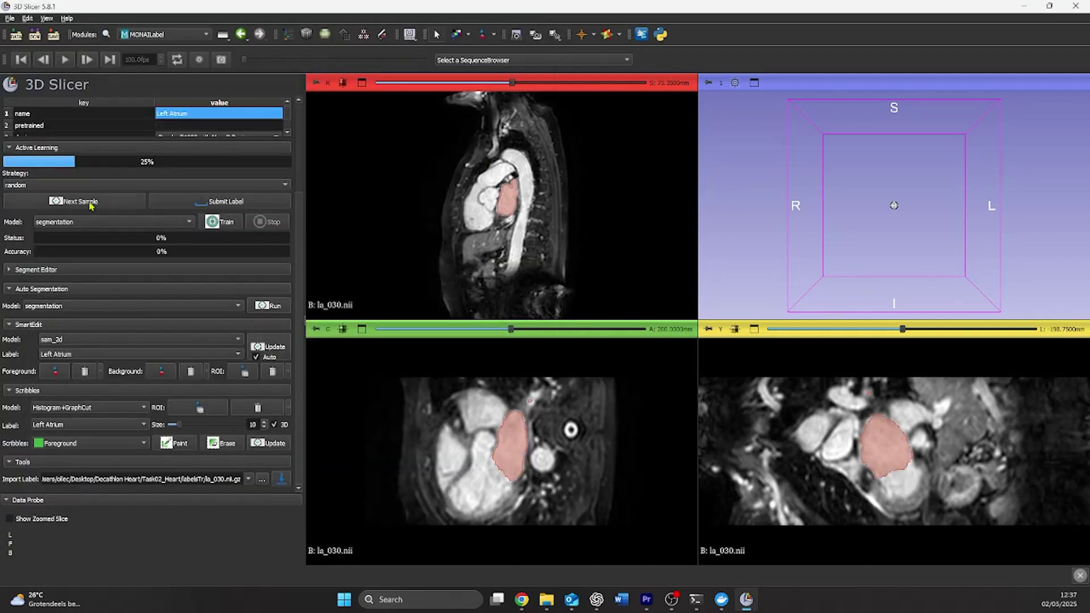
click(91, 205)
click(598, 309)
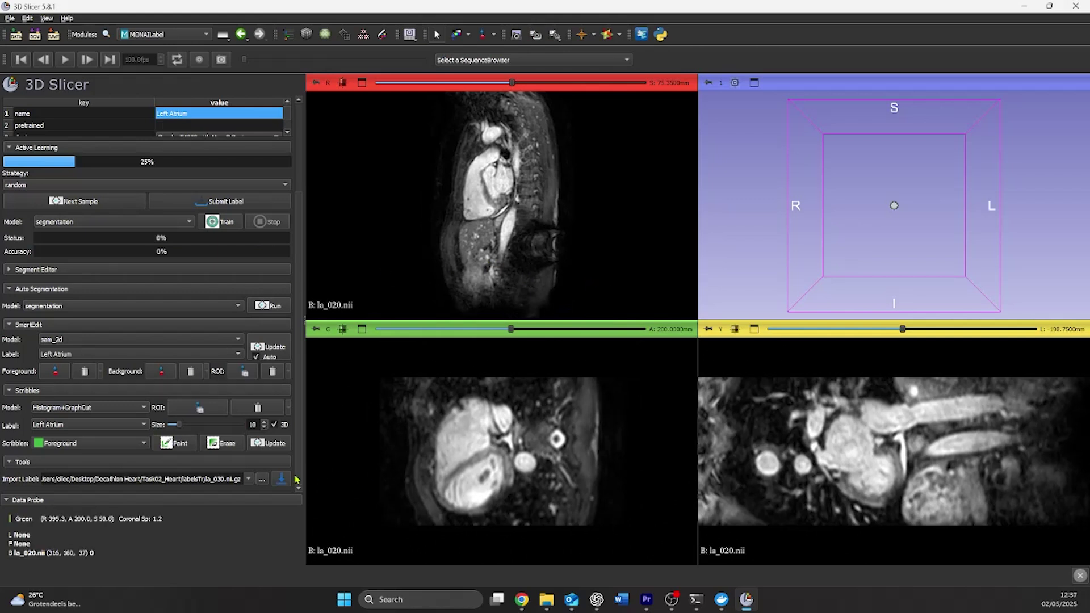
Import the la_020.nii.gz label onto the la_020 image
click(262, 480)
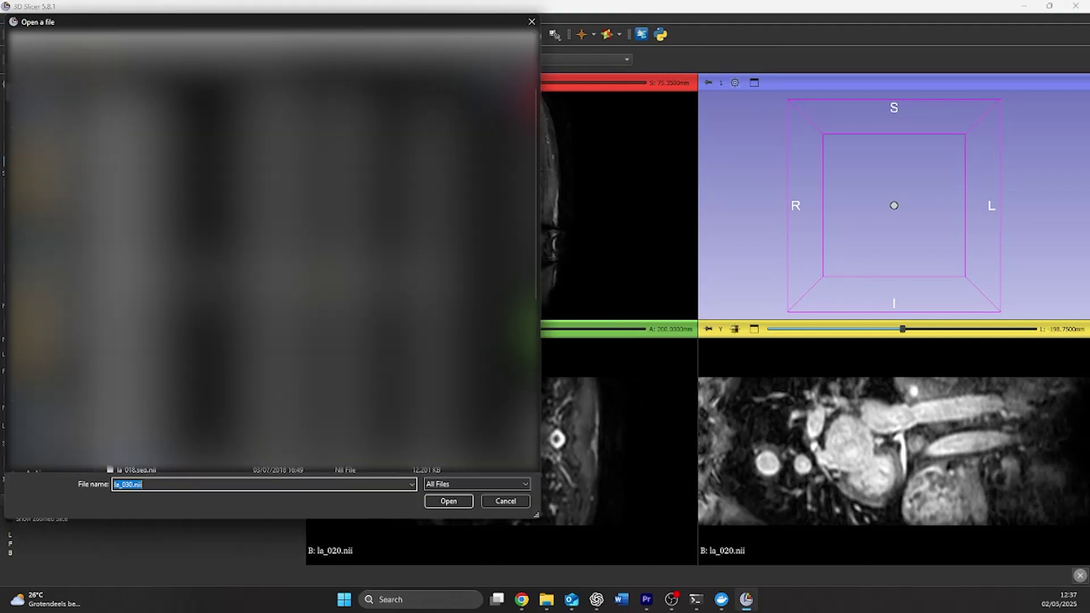
scroll(272, 255, down, 3)
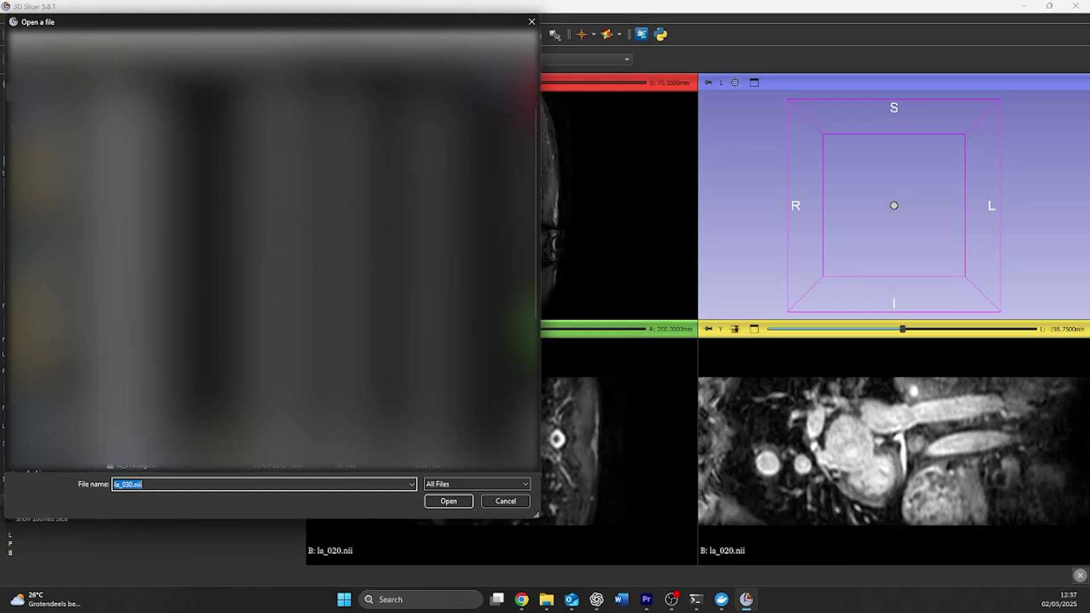
double_click(295, 392)
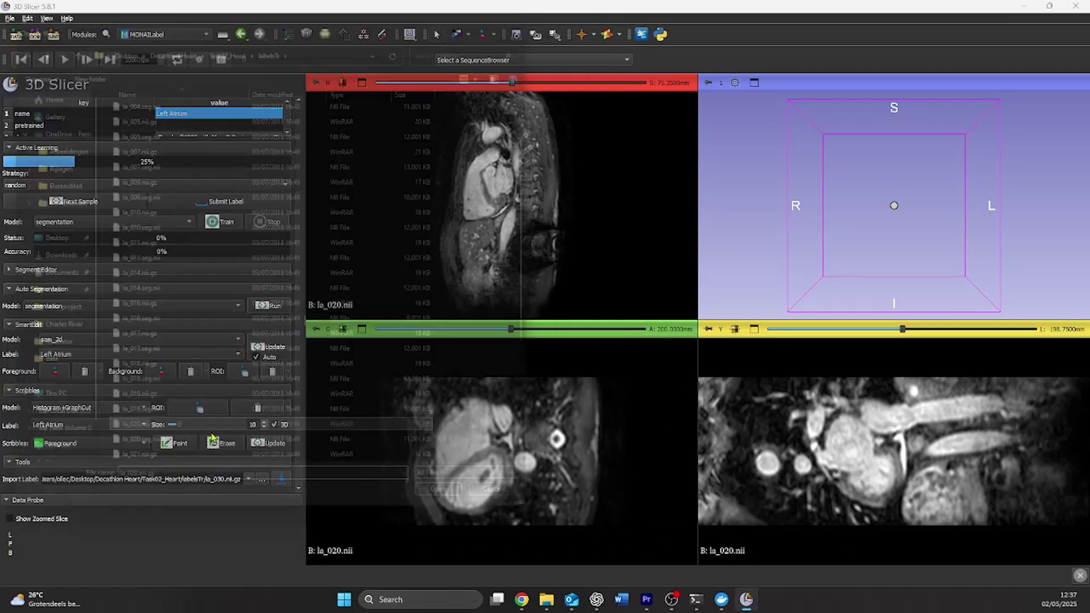
click(280, 478)
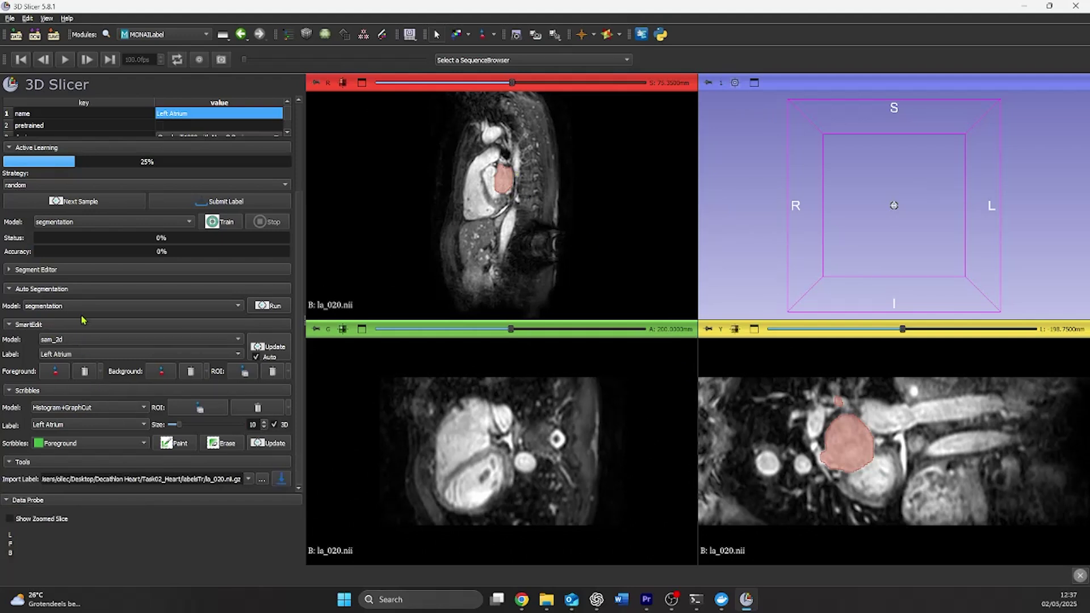
Erase excess Left Atrium label along its lower edge in the enlarged sagittal view
click(94, 270)
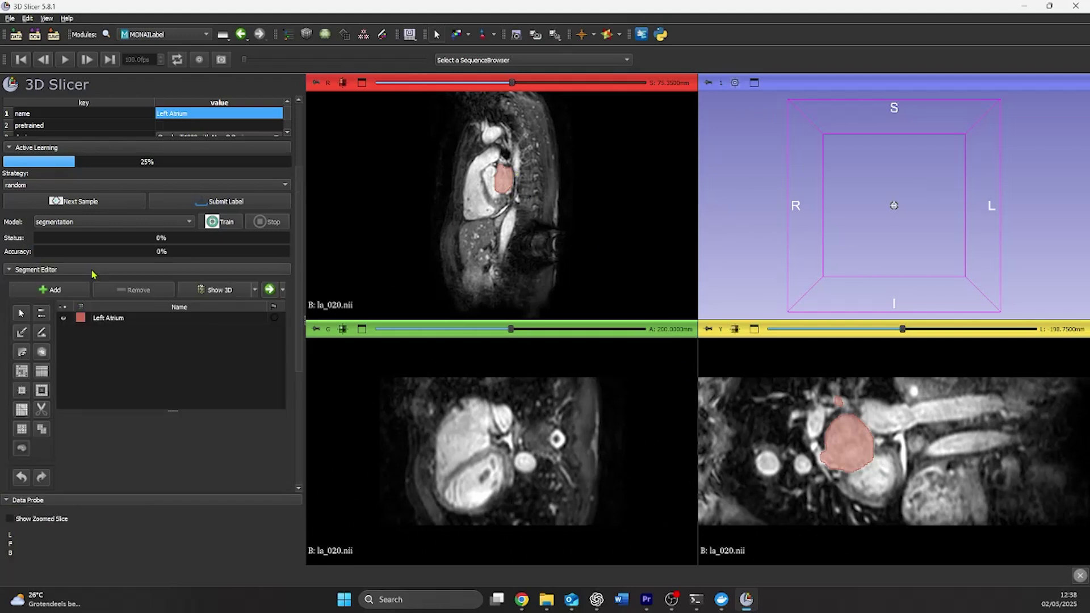
click(101, 317)
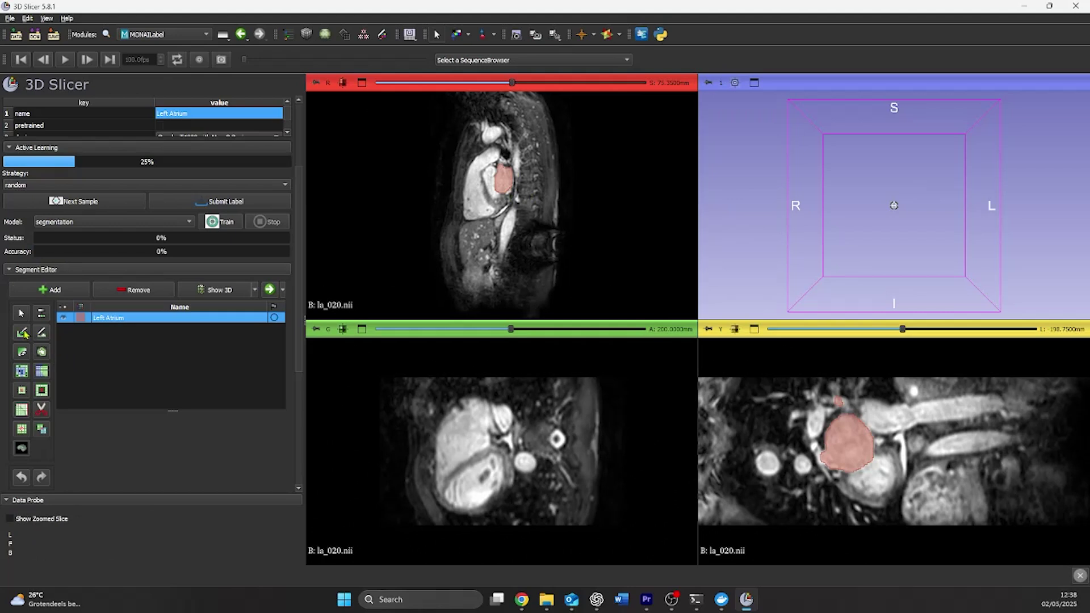
click(21, 352)
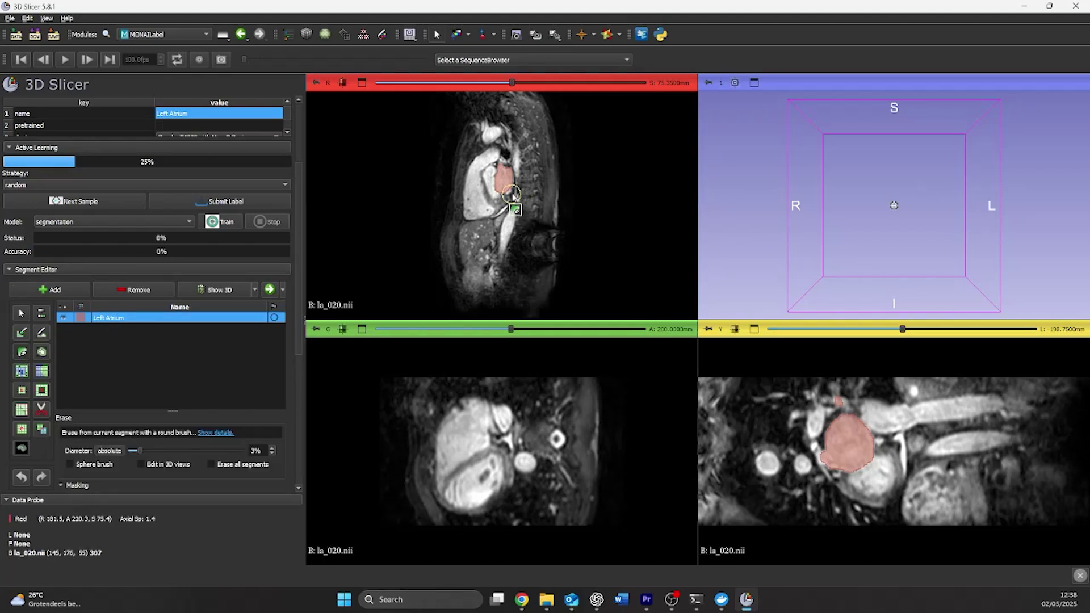
scroll(517, 210, up, 4)
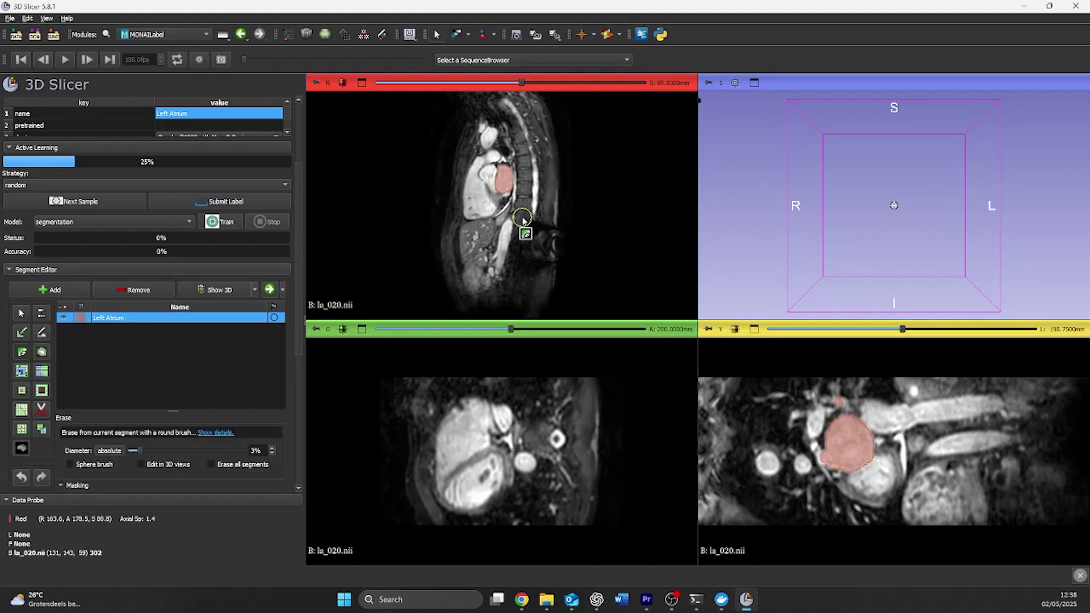
double_click(523, 219)
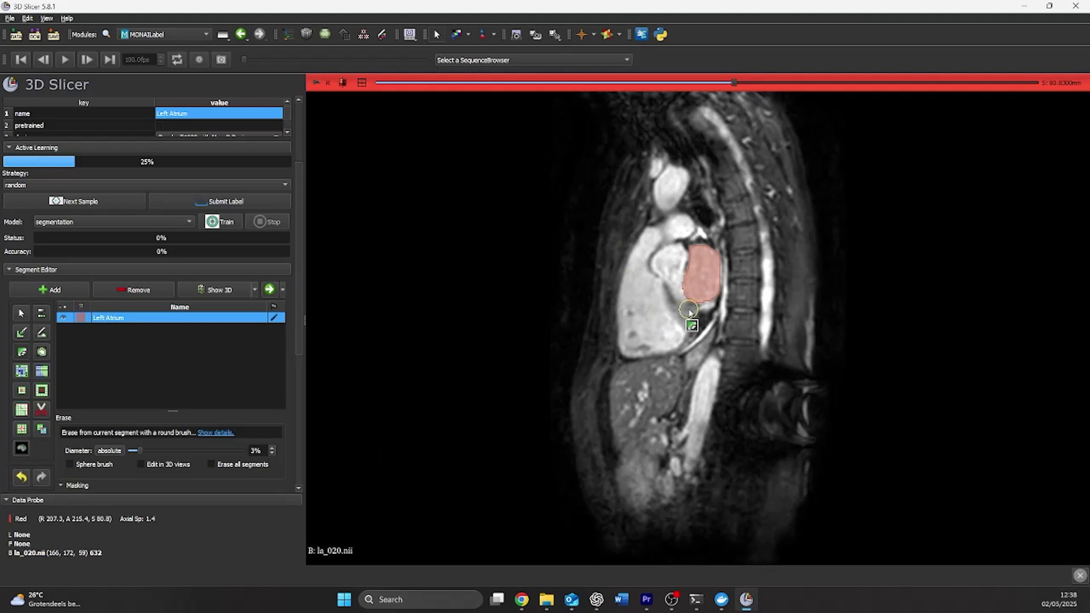
drag(688, 311, 707, 324)
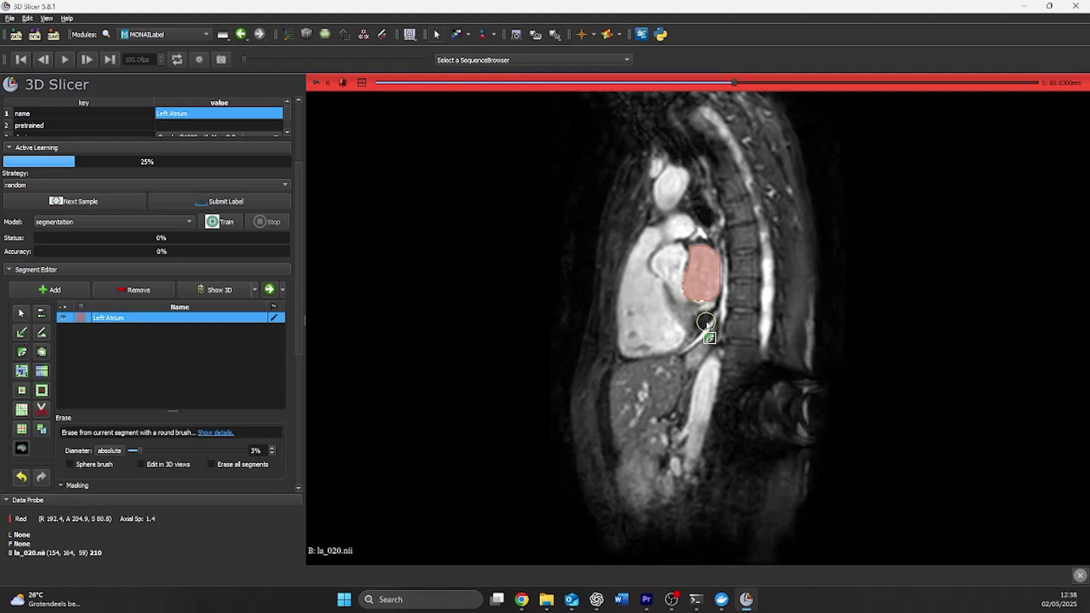
scroll(707, 324, down, 3)
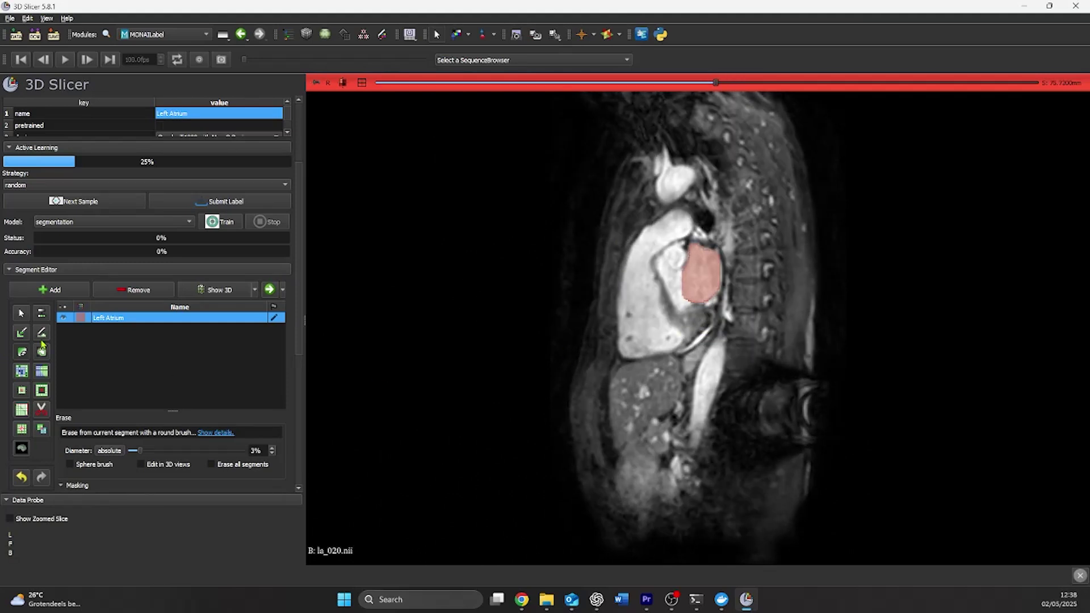
scroll(574, 315, up, 3)
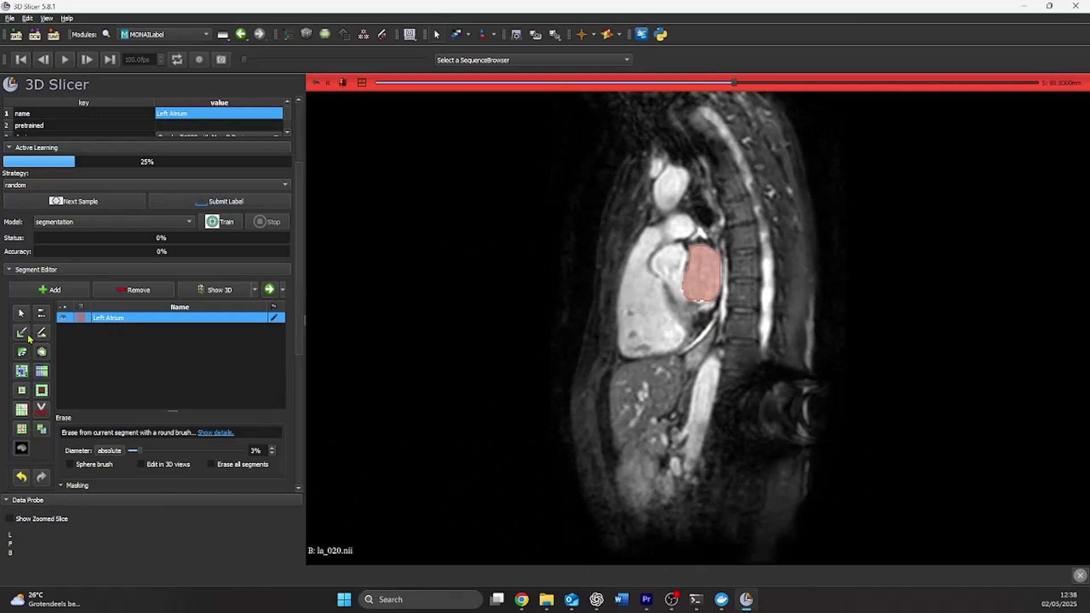
Paint in the notch at the lower-left edge and submit the corrected la_020 label
click(25, 335)
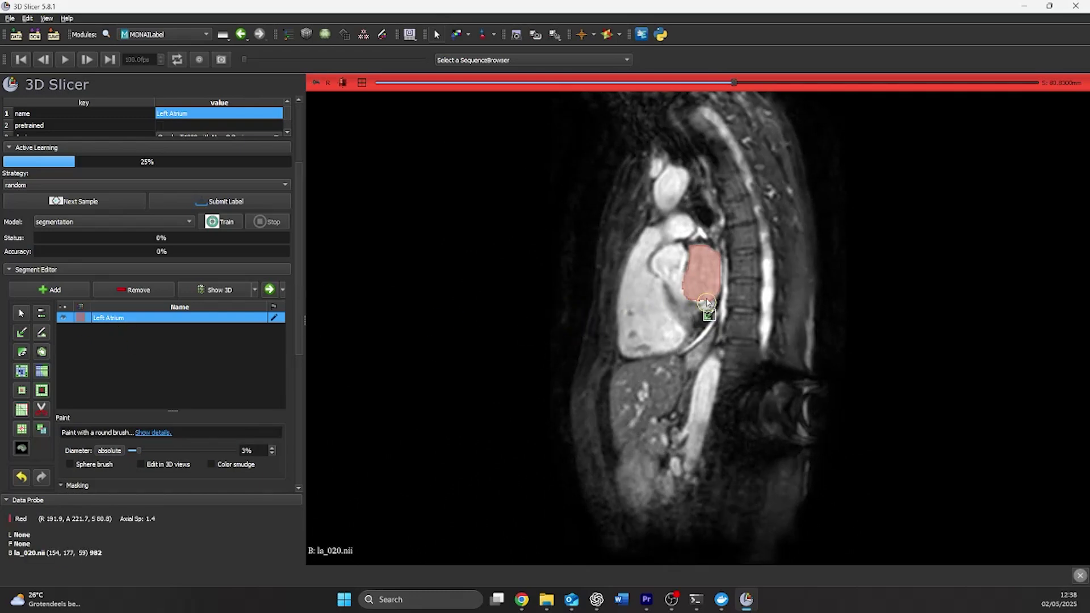
drag(701, 293, 702, 296)
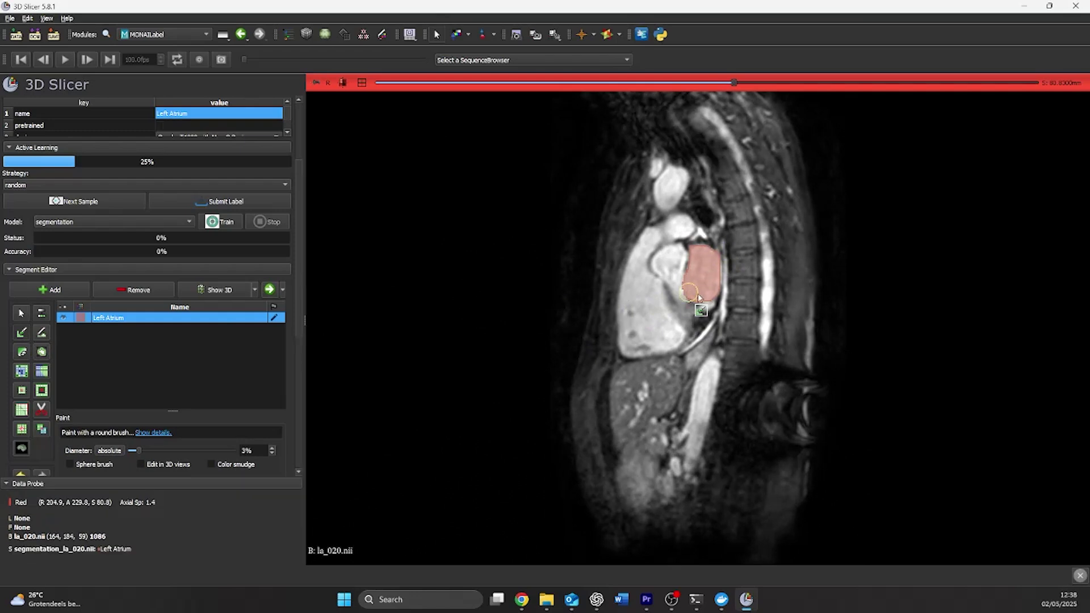
drag(698, 298, 706, 296)
click(243, 204)
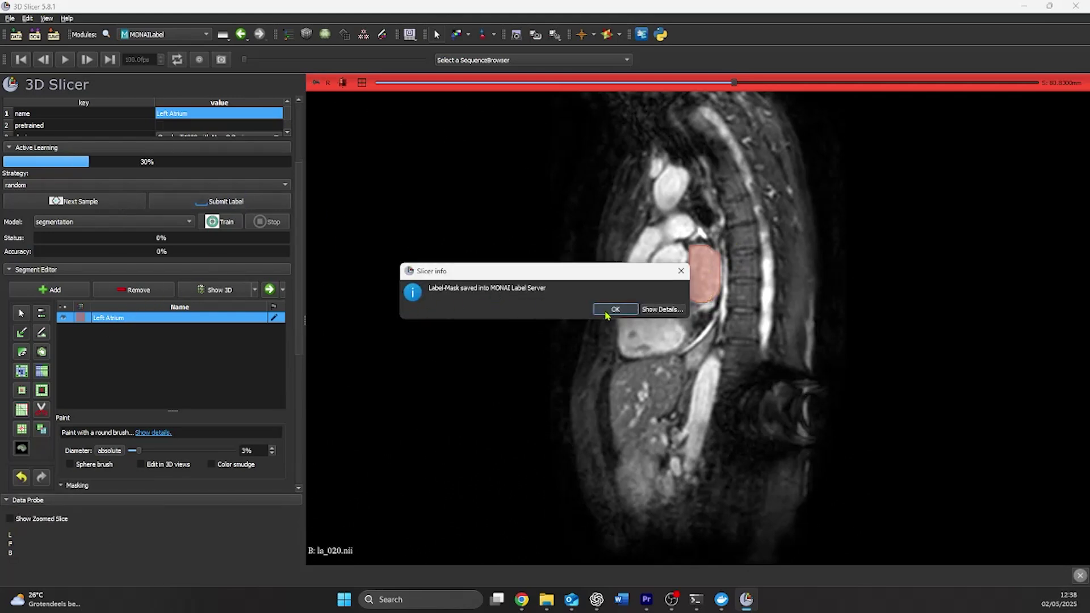
Load the next sample and import its matching left atrium label
click(602, 333)
scroll(159, 371, down, 5)
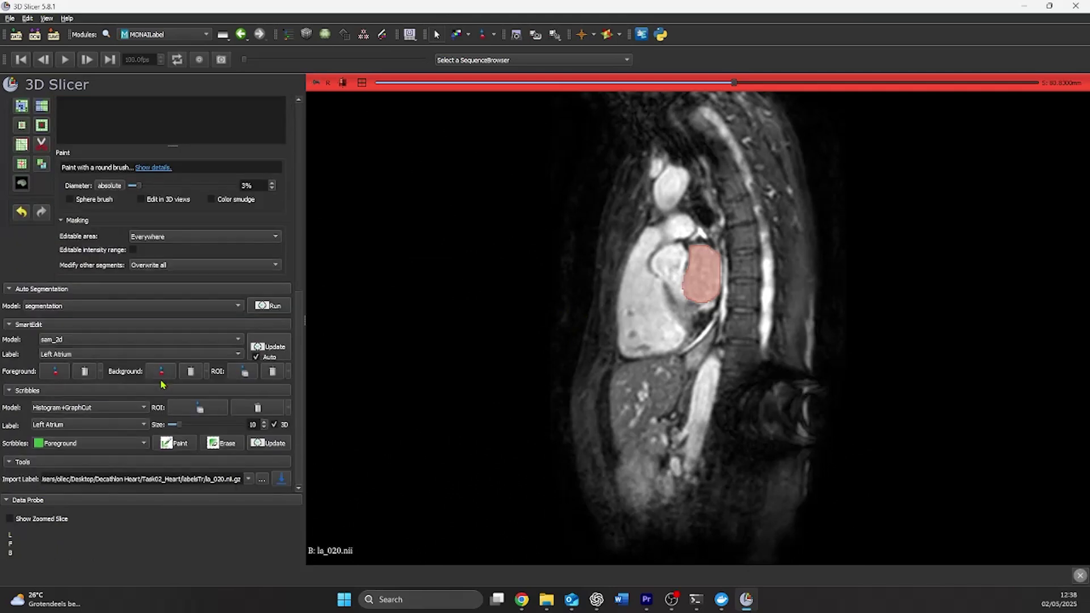
scroll(163, 385, up, 5)
click(84, 144)
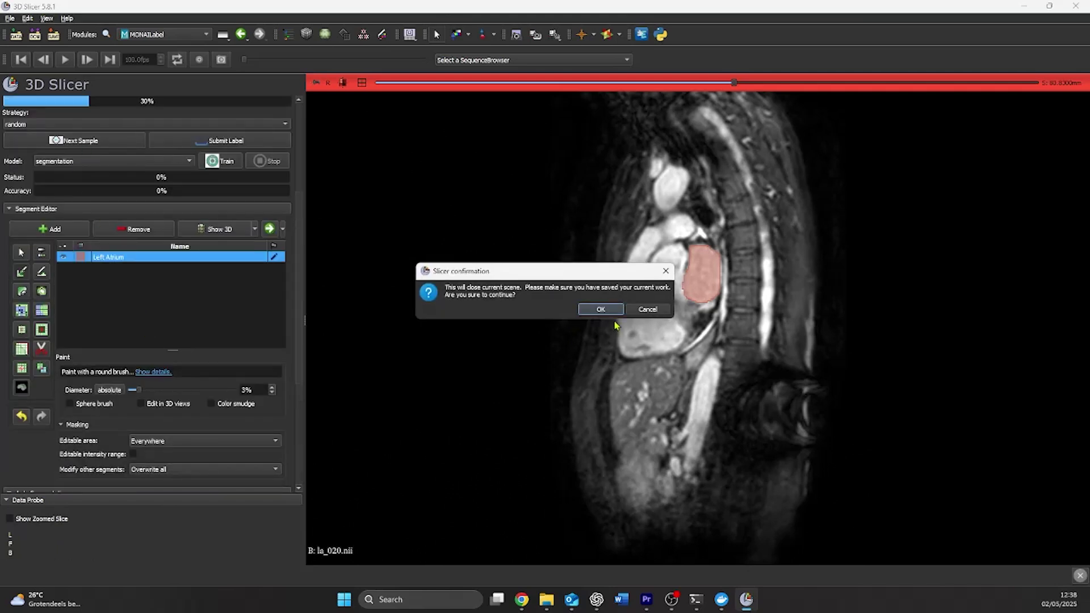
click(593, 307)
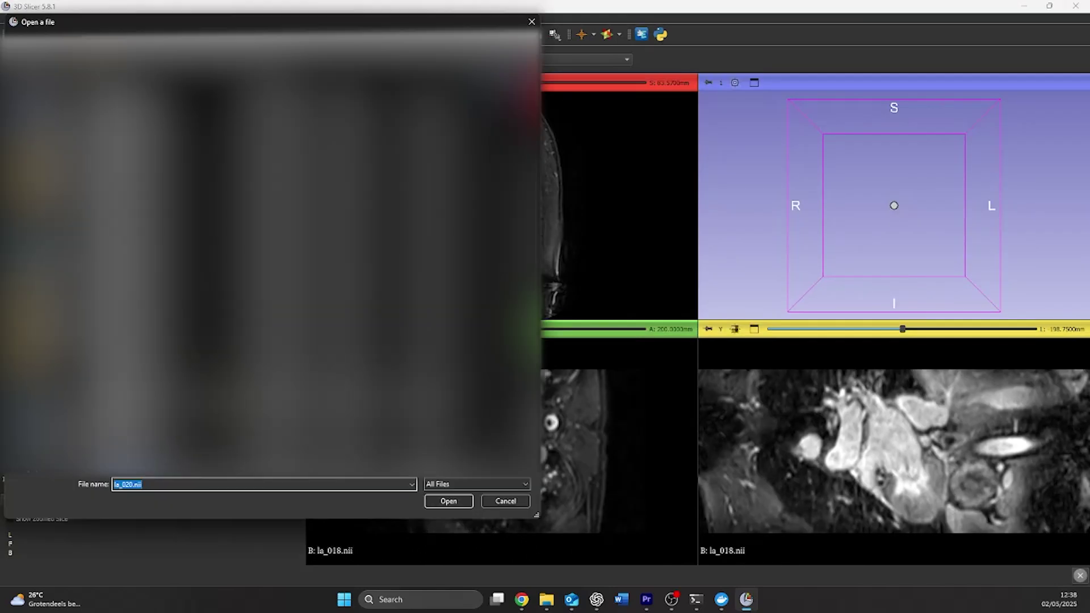
key(Return)
Load another sample, import the la_016 label and submit it to the server
click(84, 143)
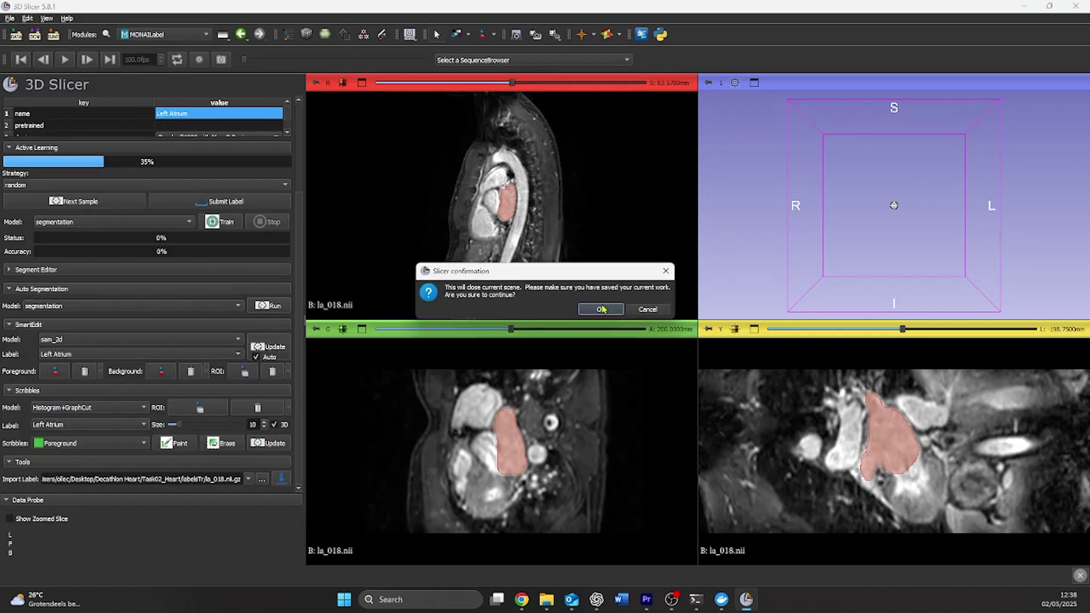
click(593, 375)
key(Return)
click(204, 201)
click(589, 307)
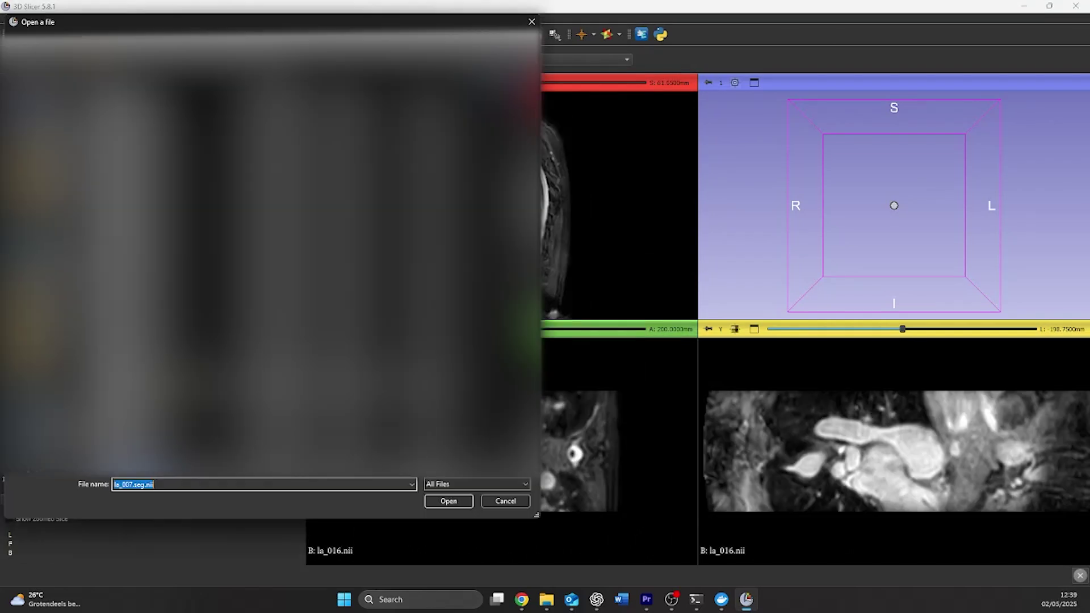
key(Return)
click(205, 202)
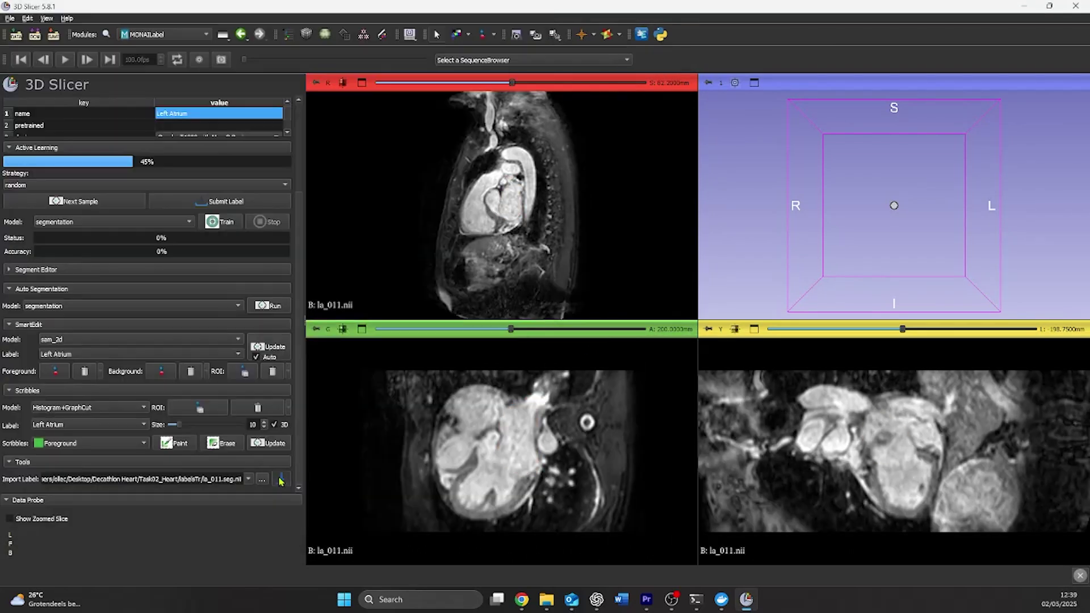
click(608, 310)
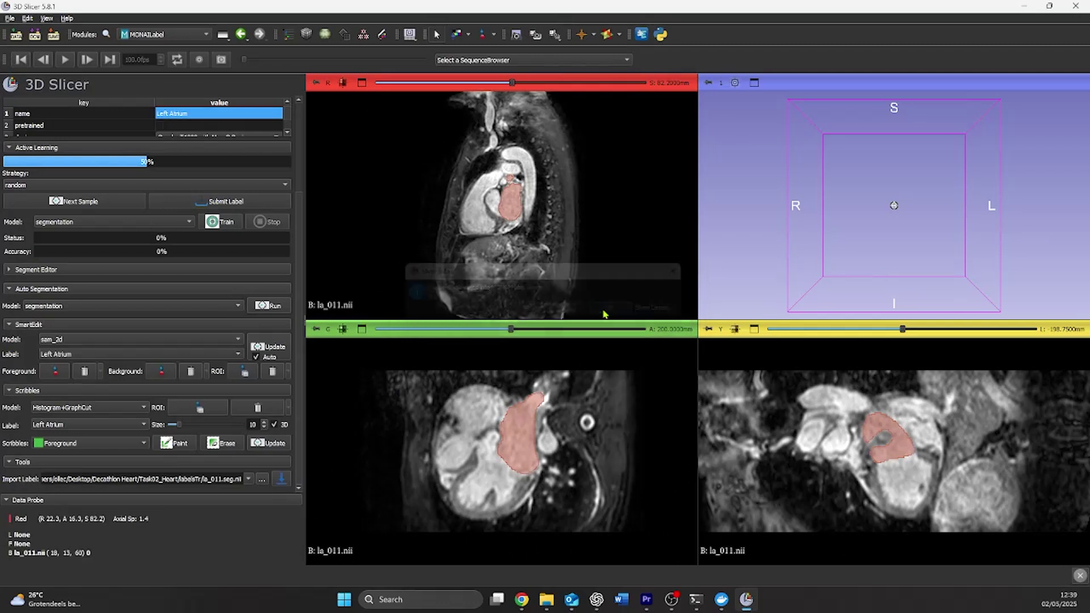
Train the model, following the server log until it finishes with 78% accuracy
scroll(169, 294, up, 3)
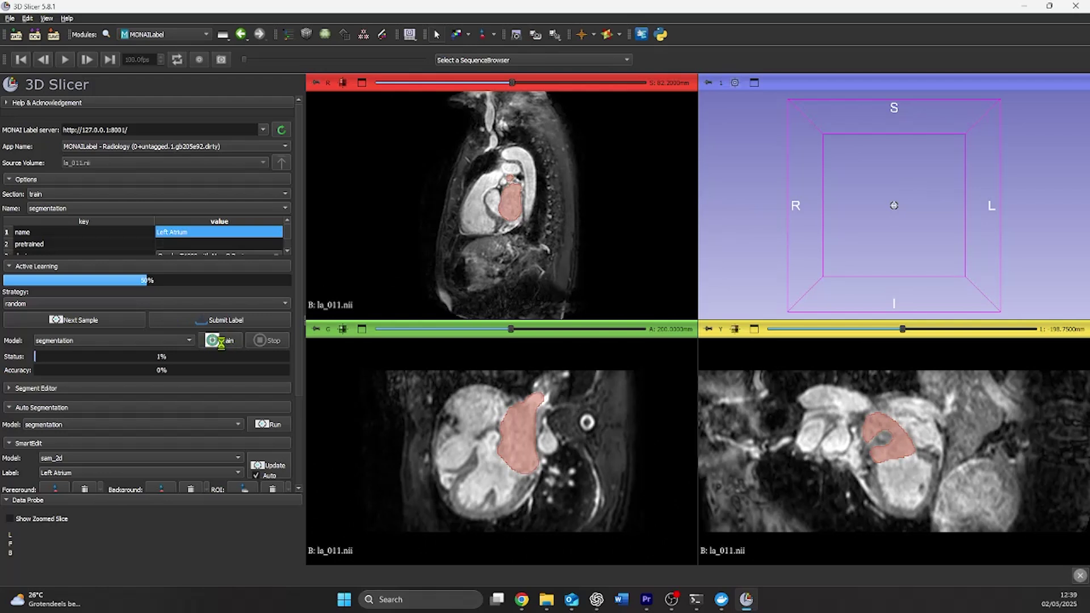
click(690, 602)
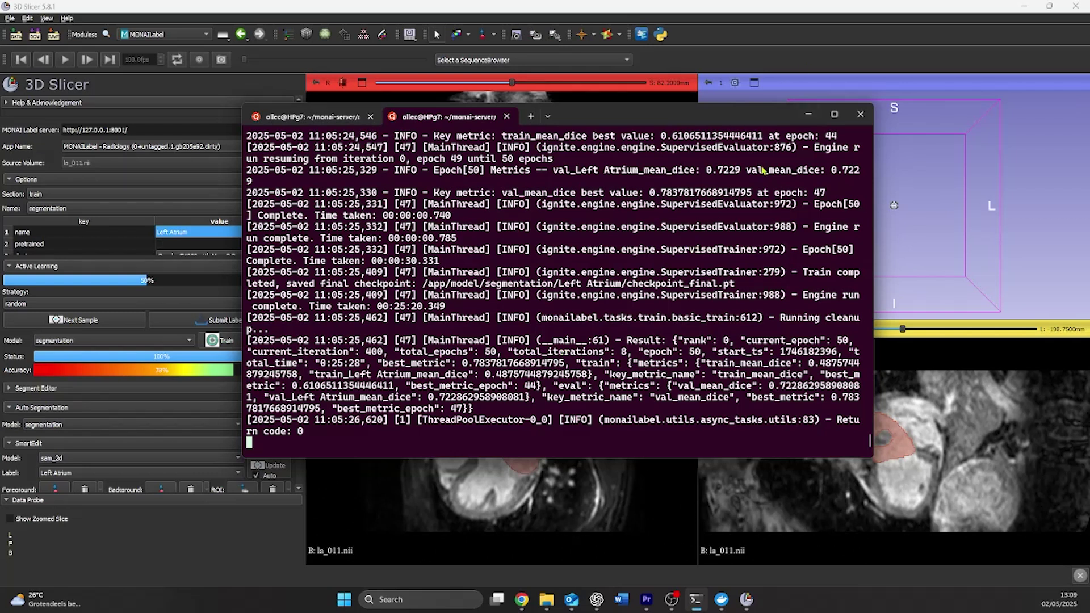
click(808, 116)
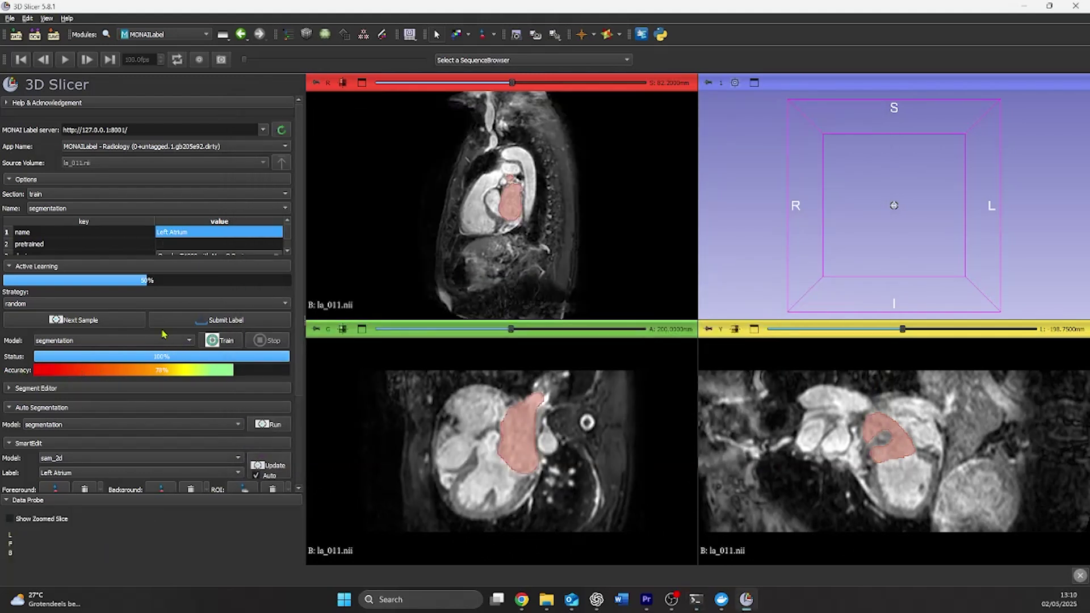
click(109, 318)
Load la_022 and run Auto Segmentation on it with the trained model
click(587, 315)
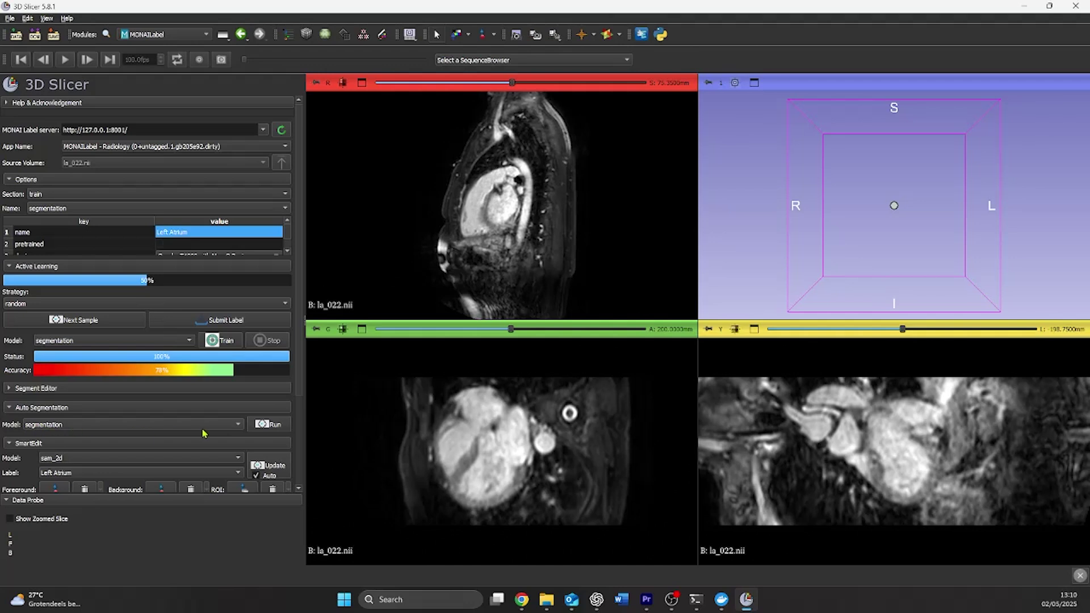
click(267, 425)
key(alt+Tab)
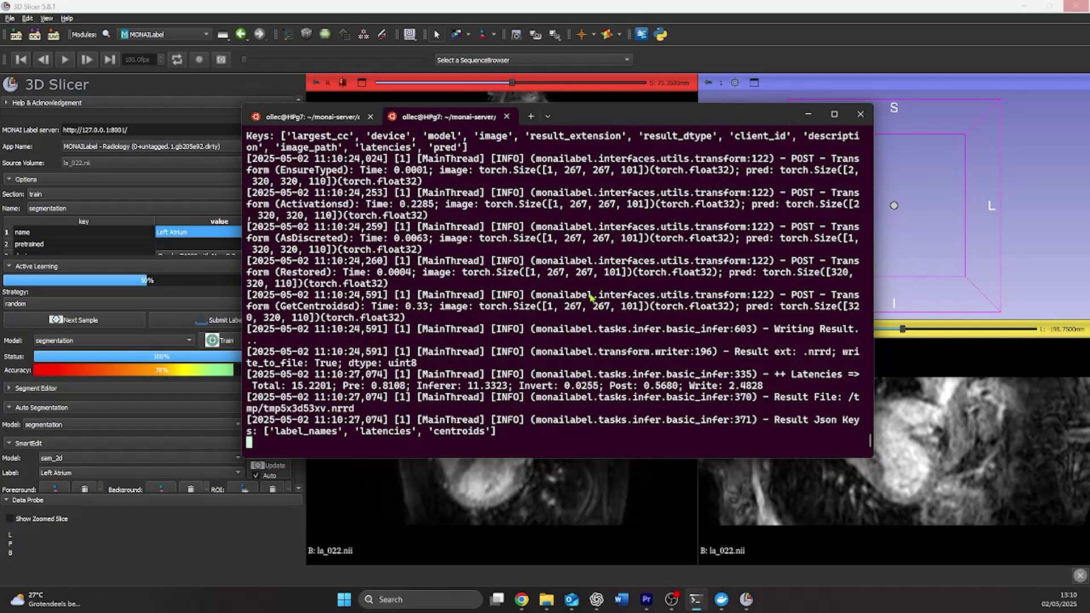
click(808, 114)
Review the slices and display the Left Atrium segmentation as a rotated 3D surface
scroll(483, 217, down, 20)
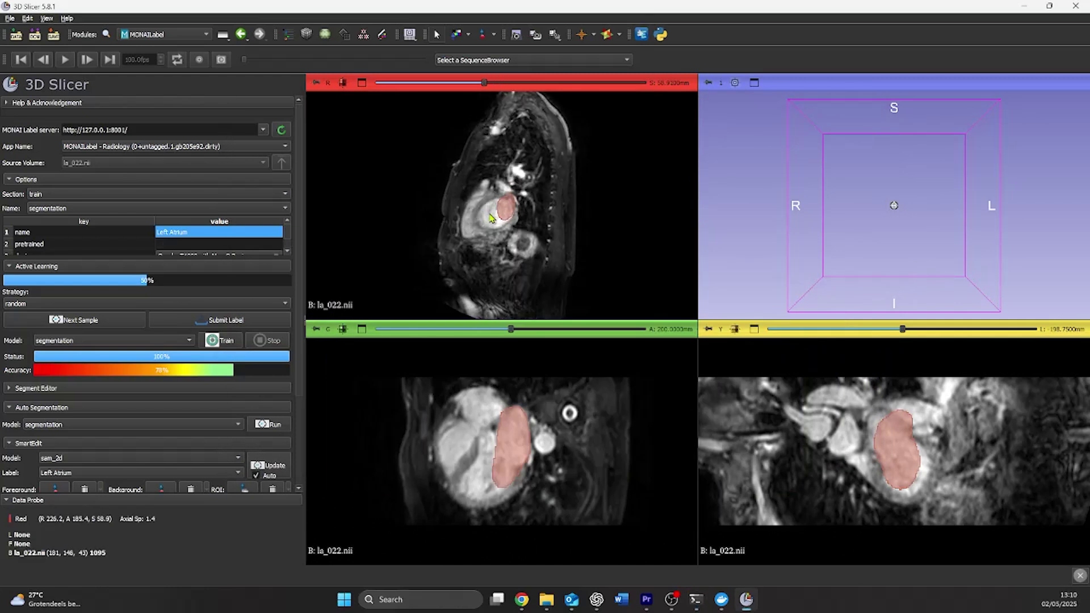
scroll(491, 218, up, 20)
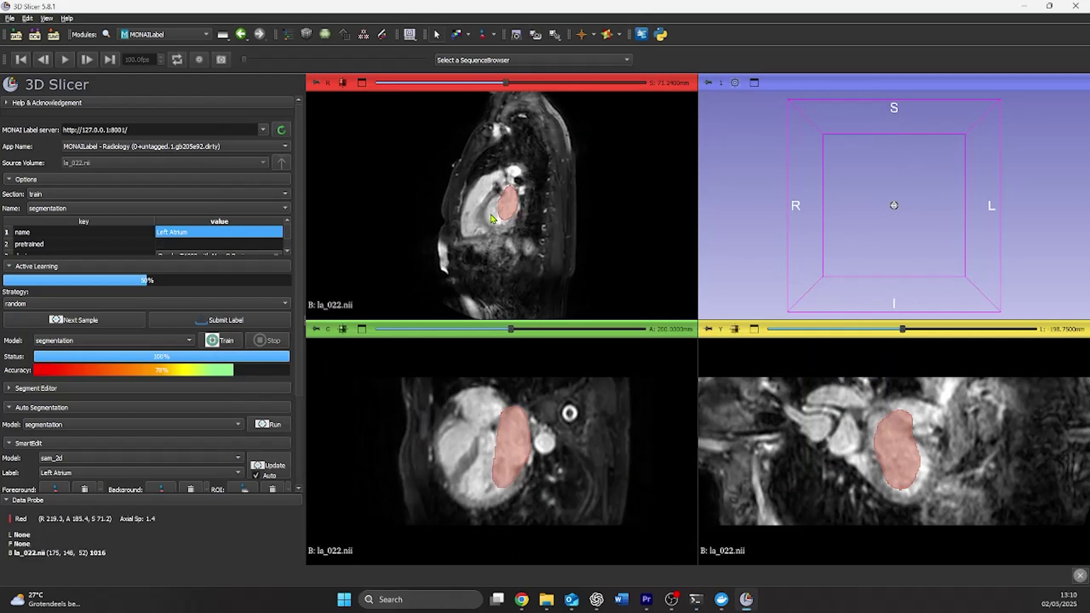
scroll(493, 214, down, 8)
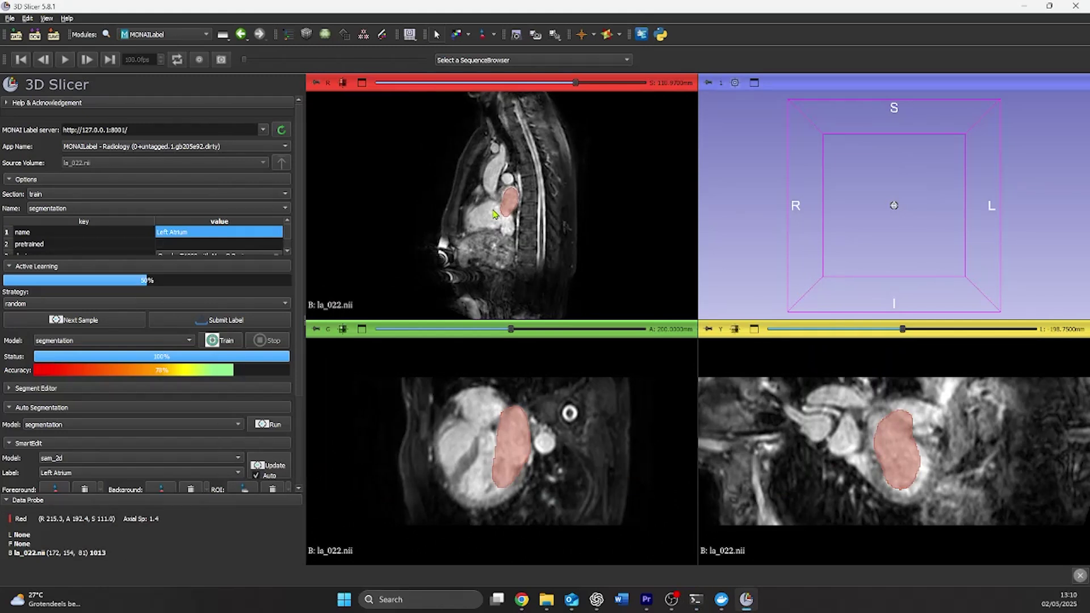
scroll(492, 214, down, 3)
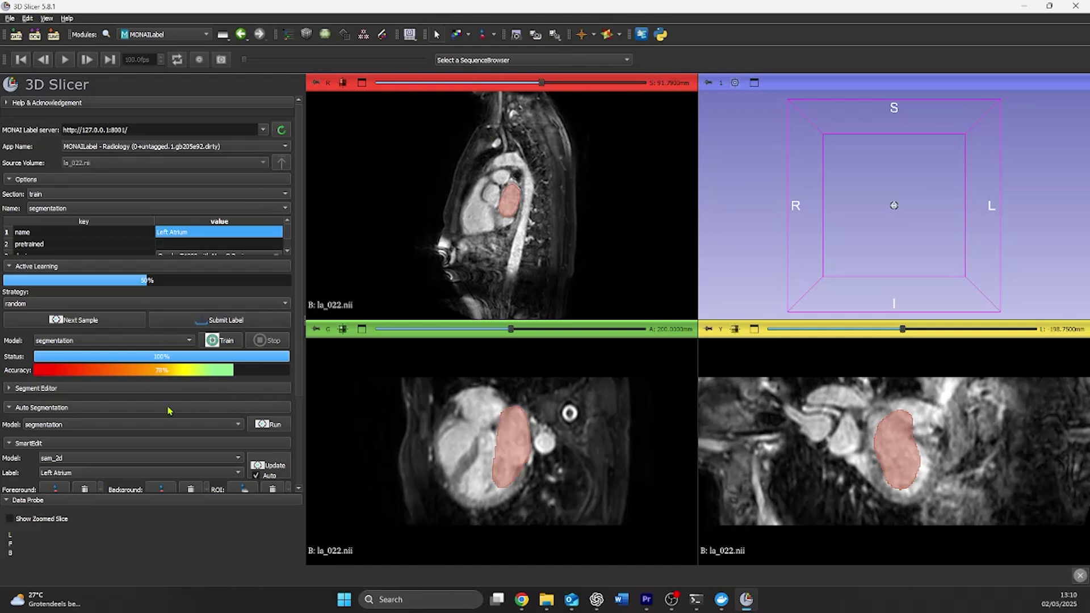
click(53, 390)
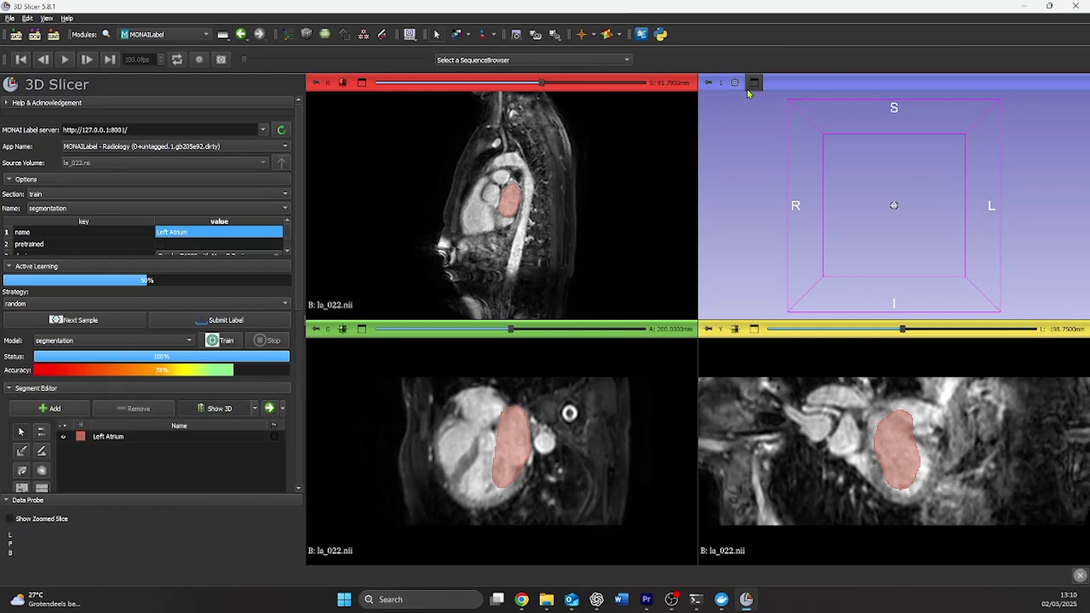
drag(744, 96, 389, 236)
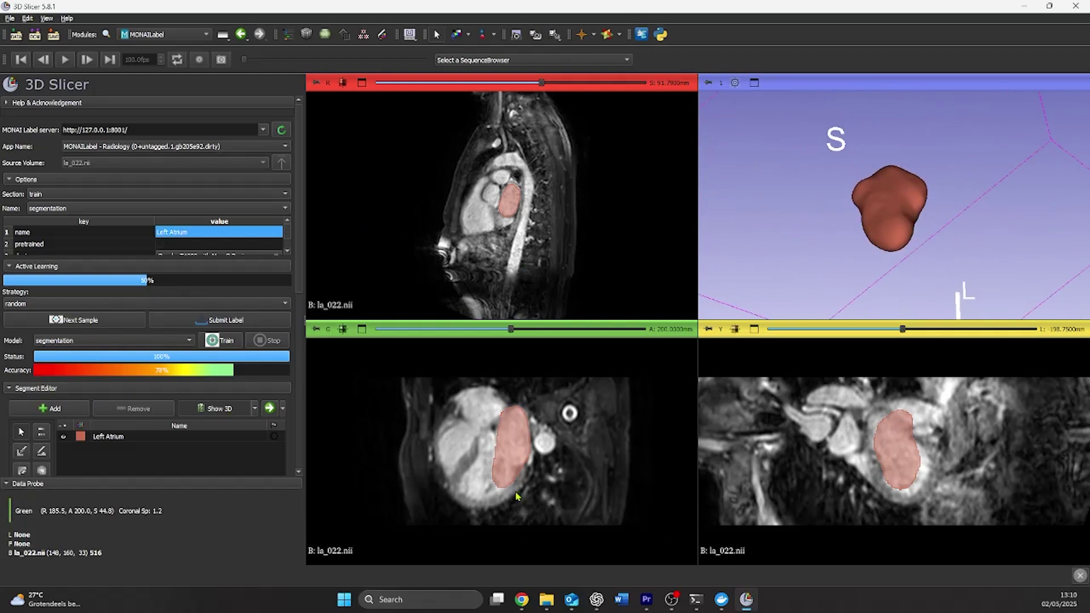
Bring the File Explorer window forward and navigate back to the monai-server folder
mouse_move(554, 606)
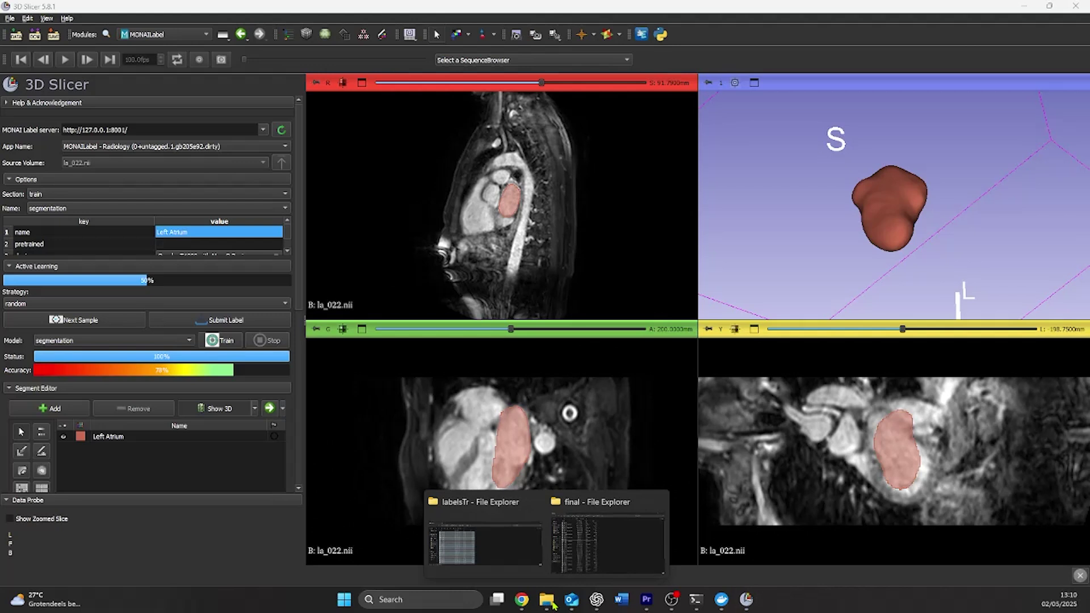
click(573, 544)
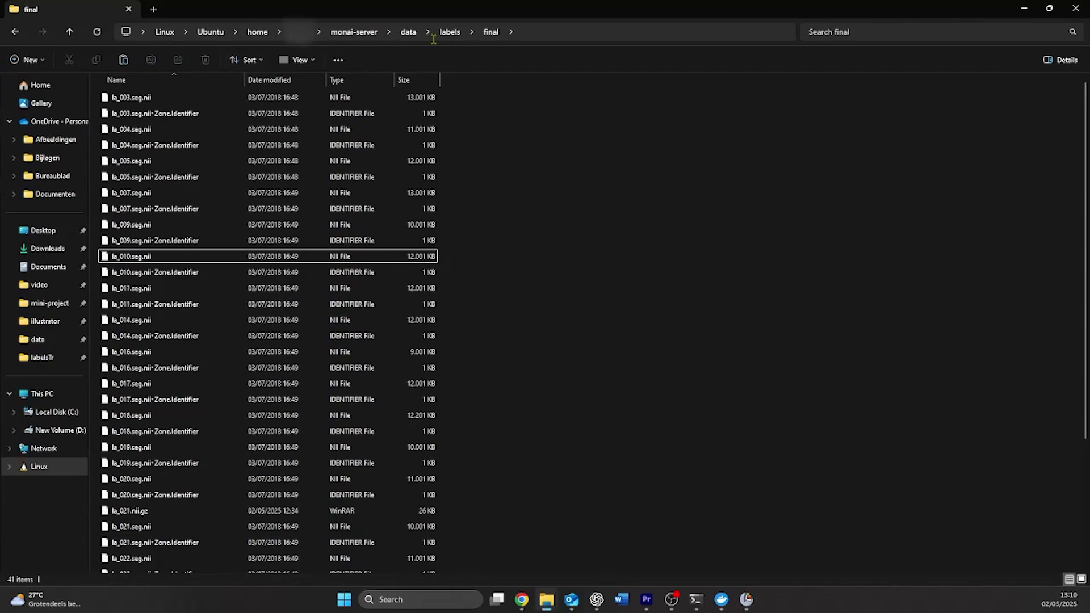
click(454, 34)
click(409, 35)
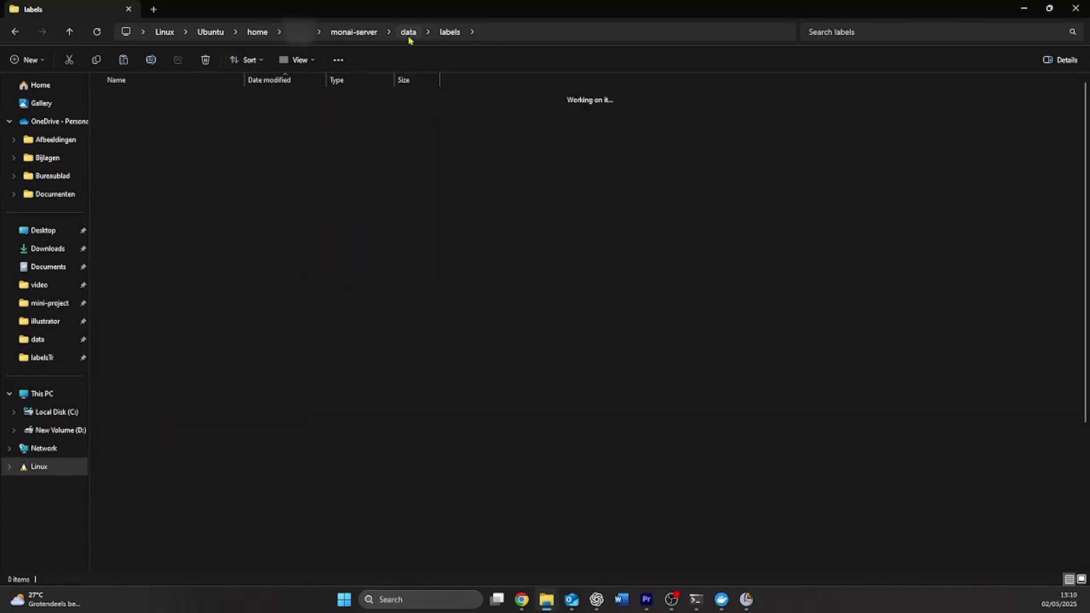
click(364, 33)
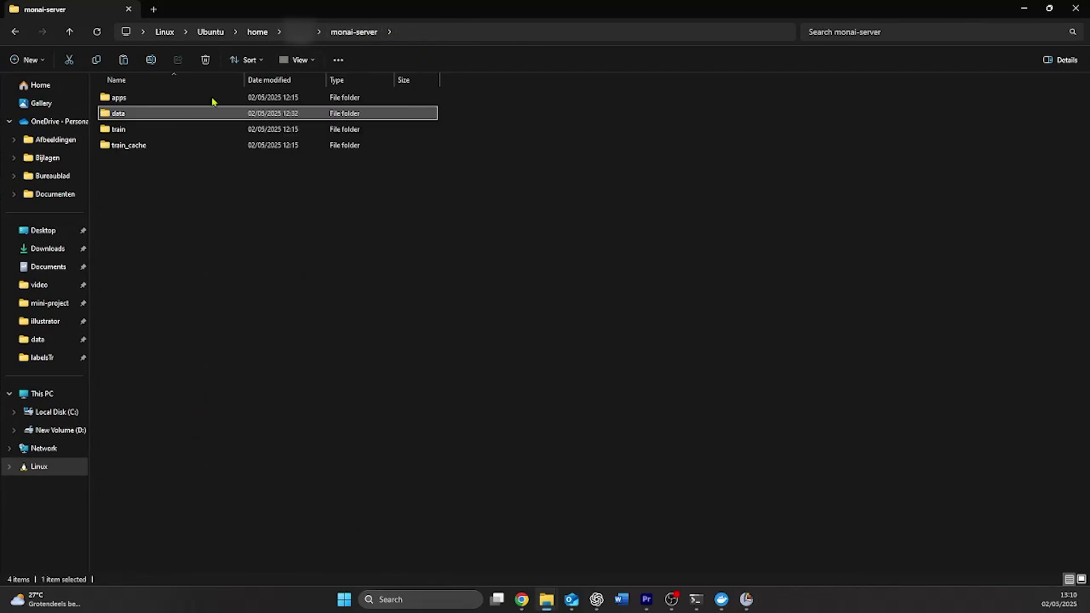
click(308, 38)
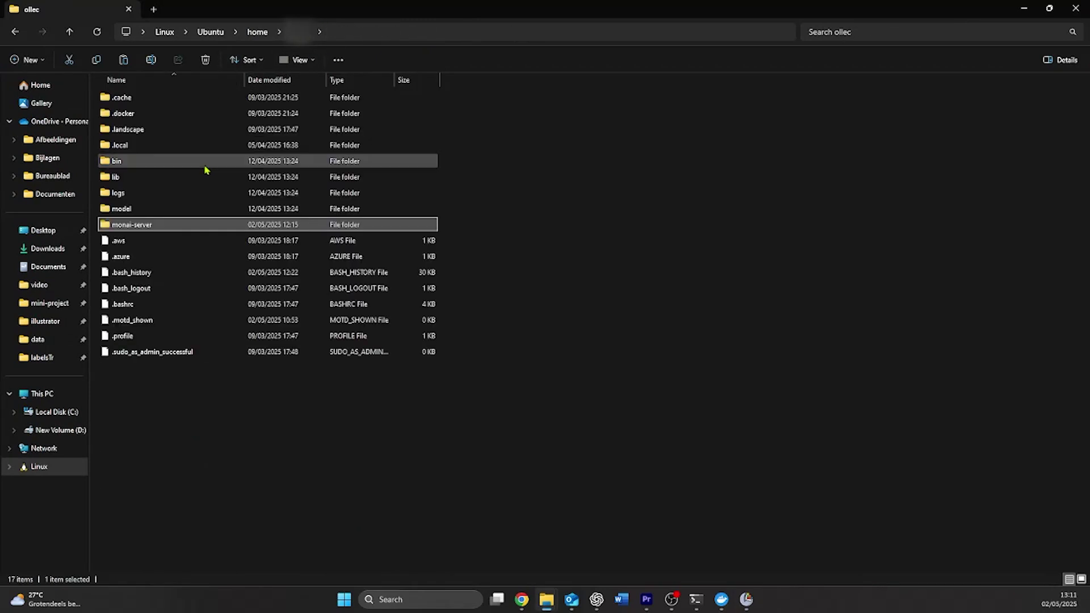
double_click(186, 225)
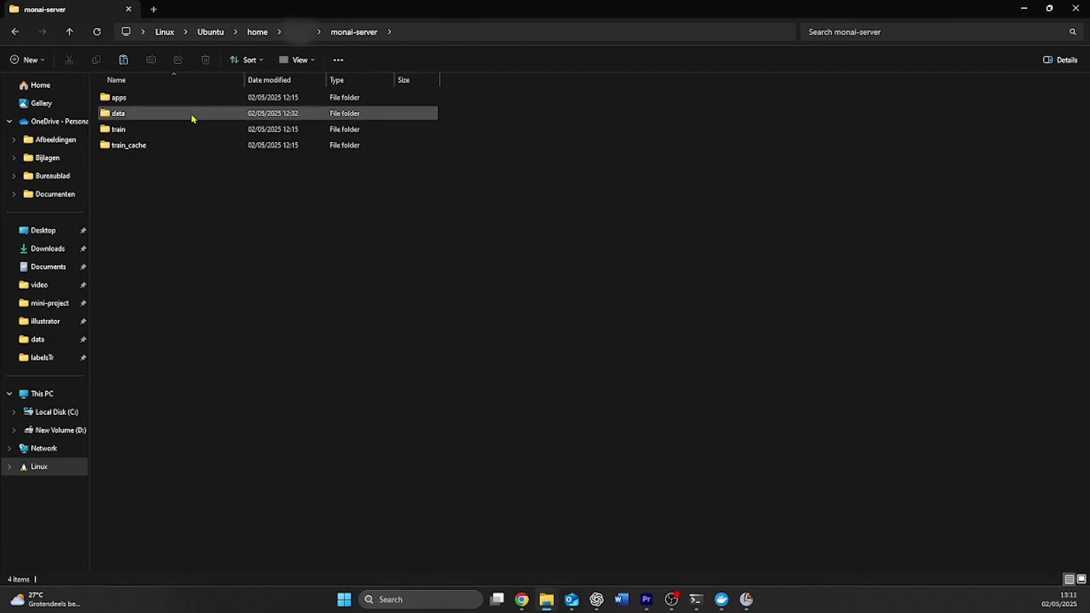
Go into apps\sample-apps\radiology\model\segmentation\Left Atrium
double_click(192, 103)
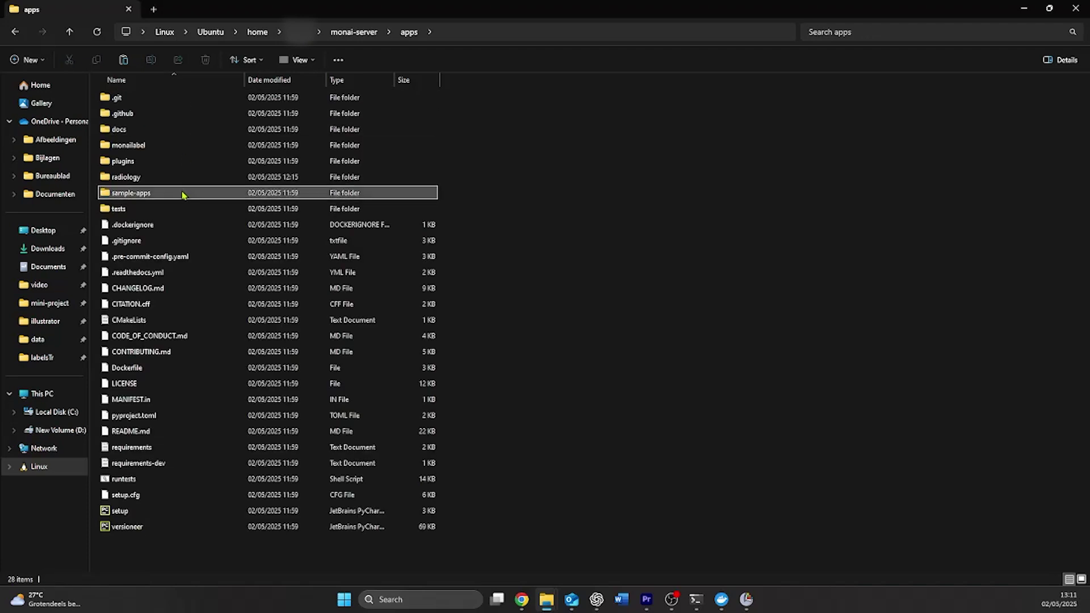
double_click(184, 192)
double_click(182, 145)
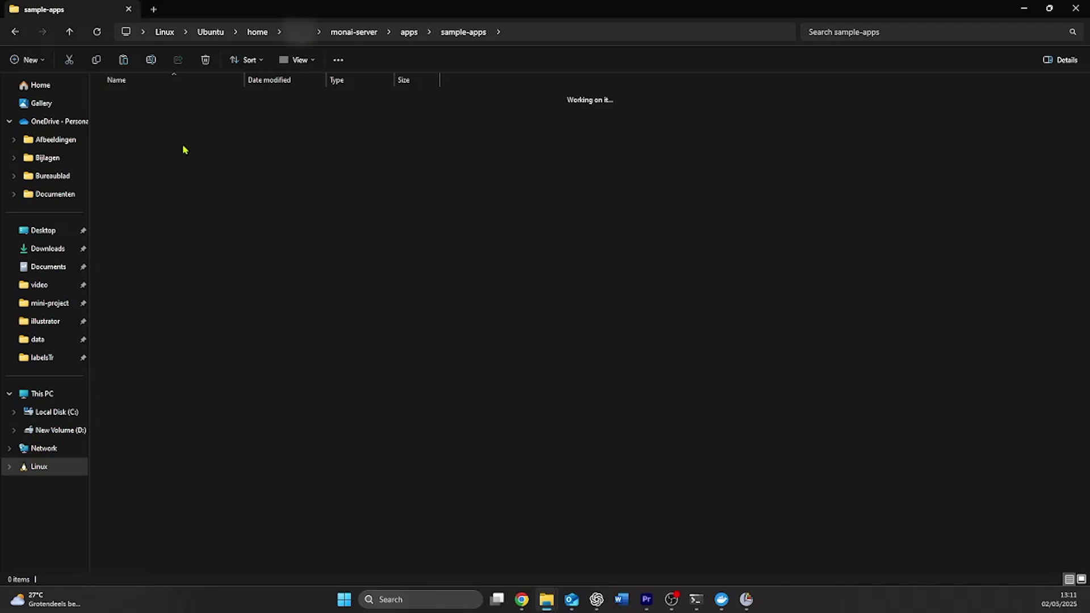
double_click(185, 161)
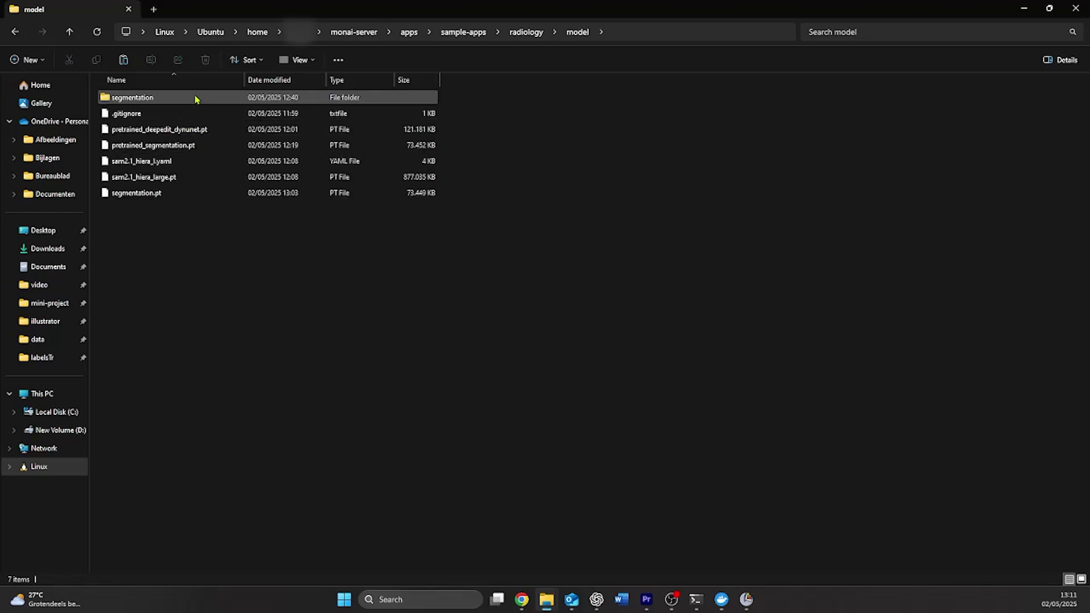
click(159, 102)
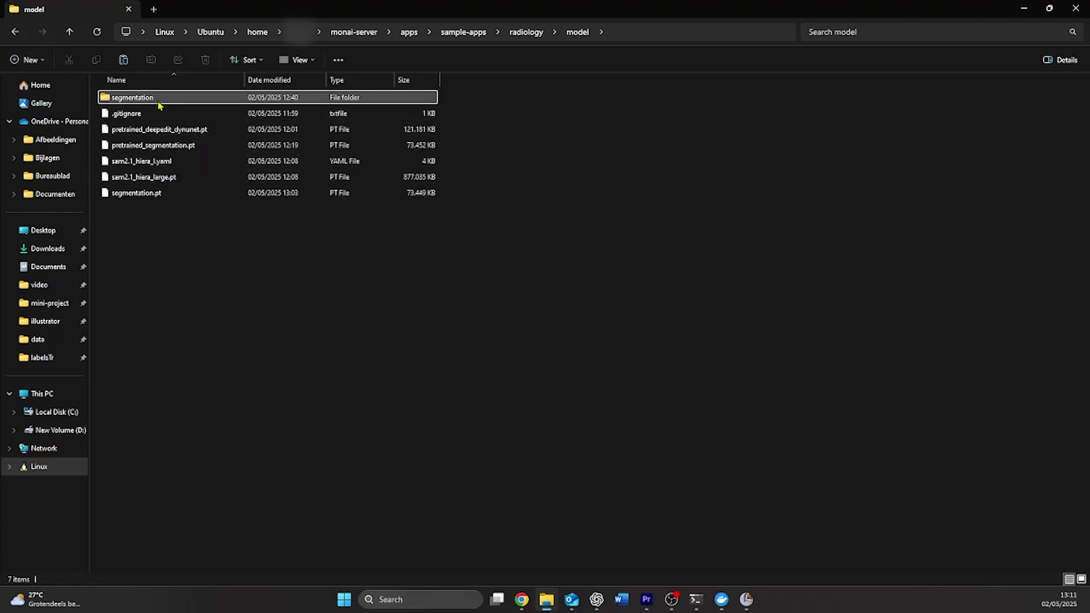
double_click(159, 103)
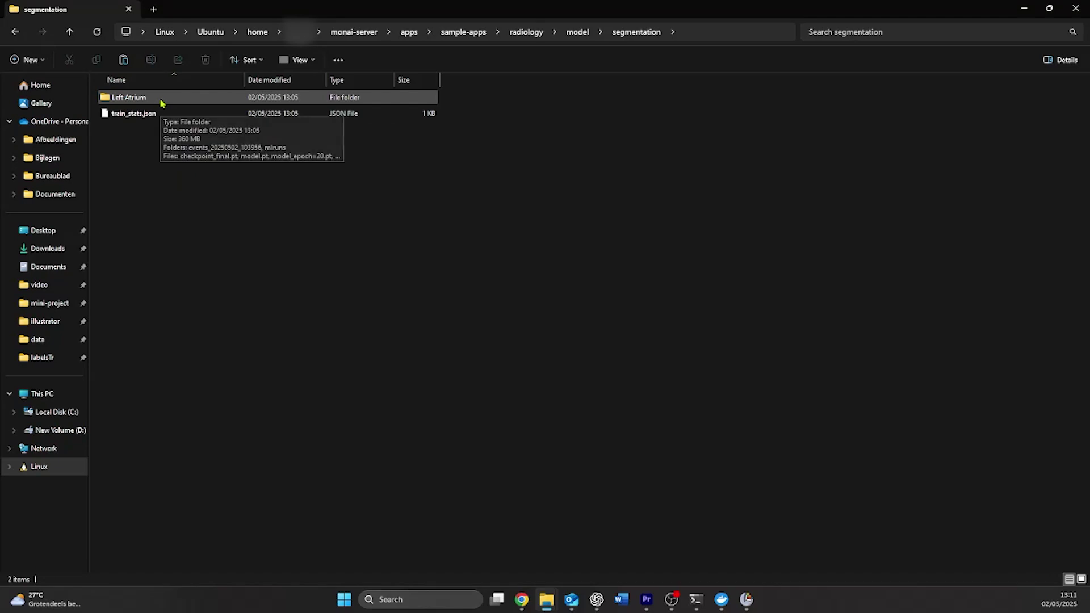
double_click(162, 102)
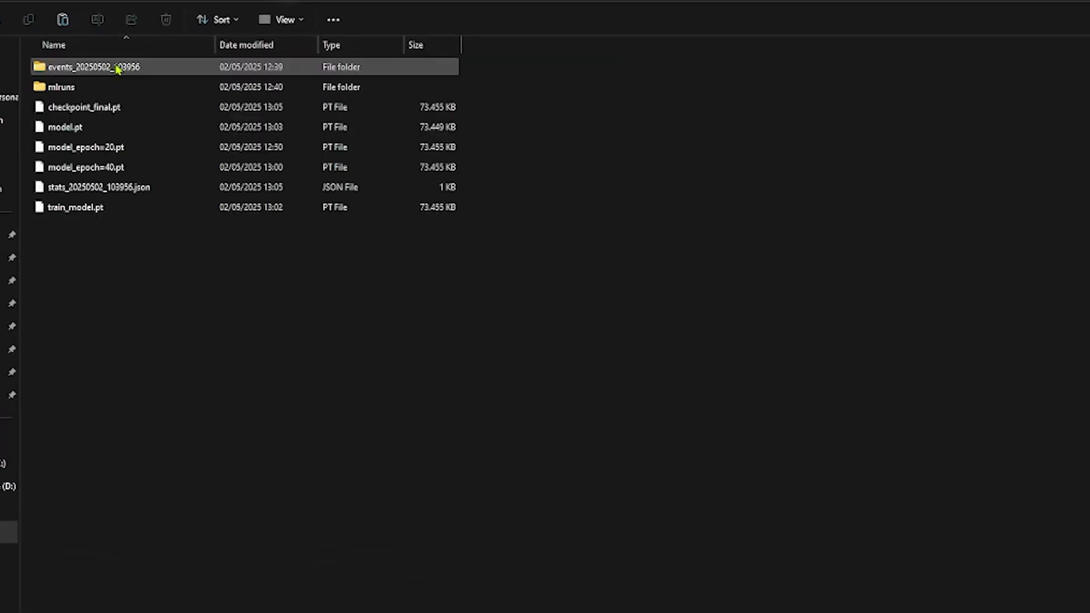